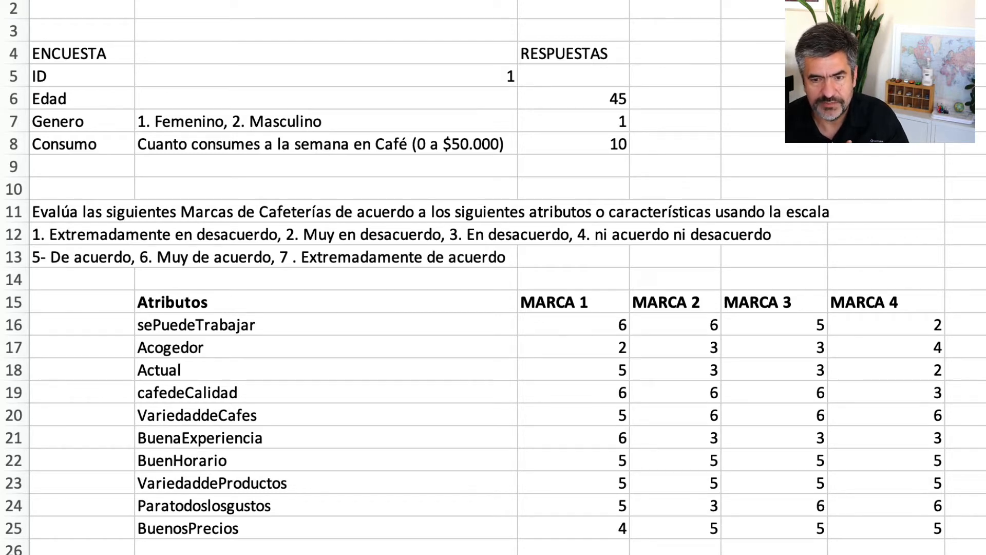
# Switch to the response data sheet and examine the first respondent's row 7, including the Marca 1 code in E7.
pyautogui.hotkey('ctrl', 'pagedown')
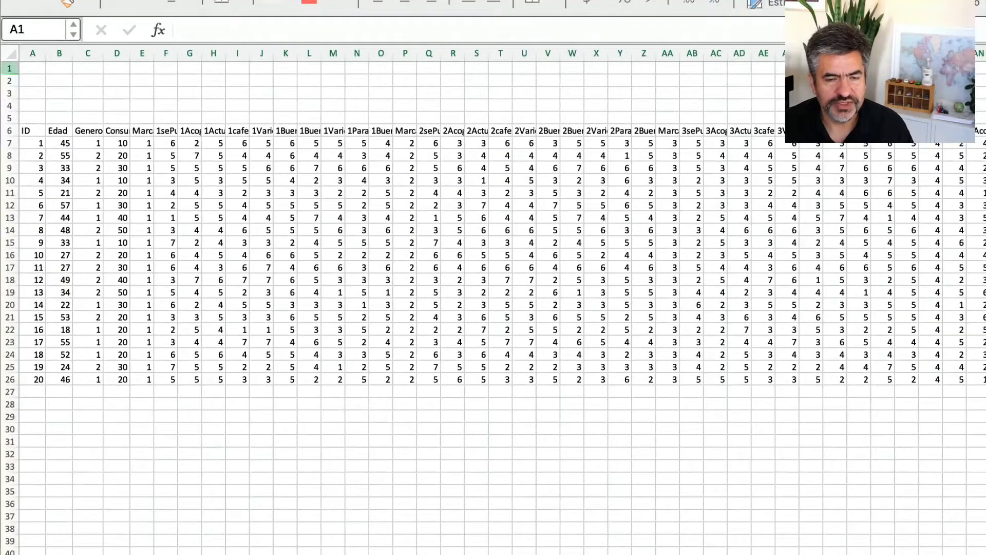
pyautogui.hotkey('shift', 'space')
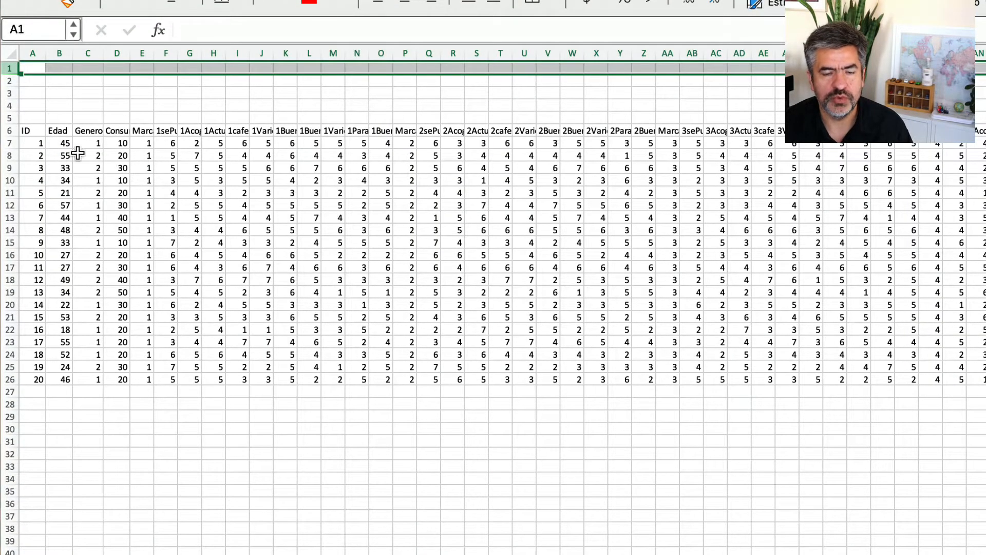
pyautogui.click(12, 143)
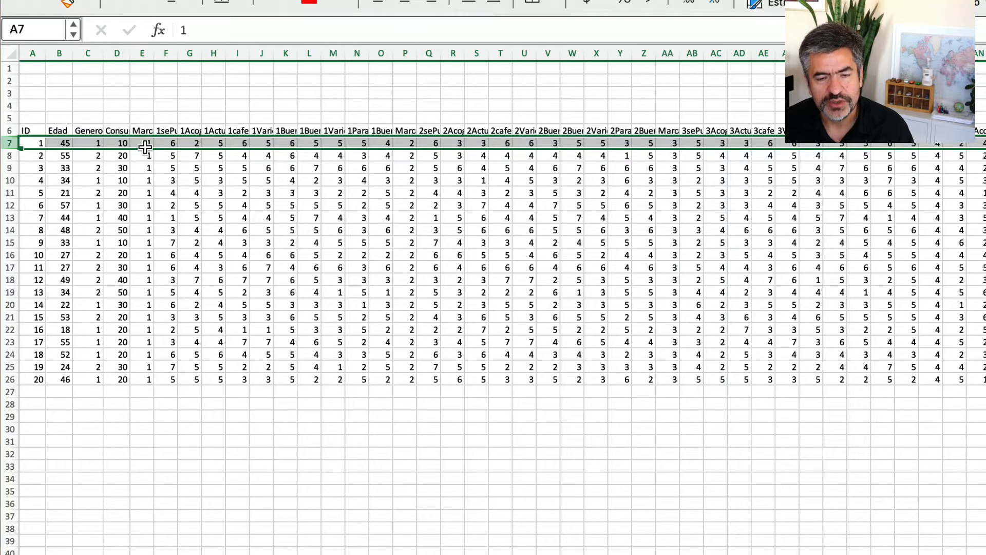
pyautogui.click(149, 144)
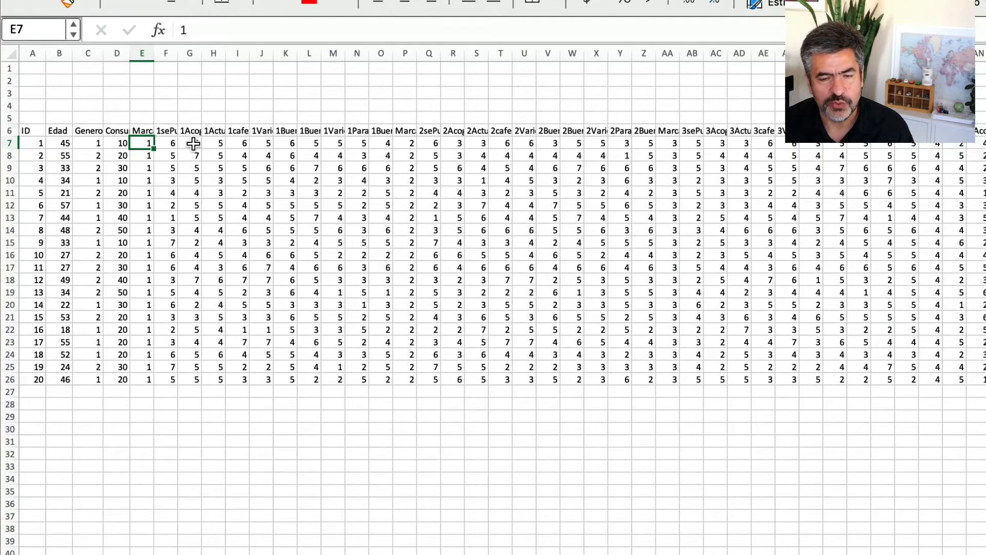
# Widen the Marca 1 attribute columns F to O and the Marca2 column P to make their headers readable.
pyautogui.moveTo(171, 55); pyautogui.dragTo(433, 56)
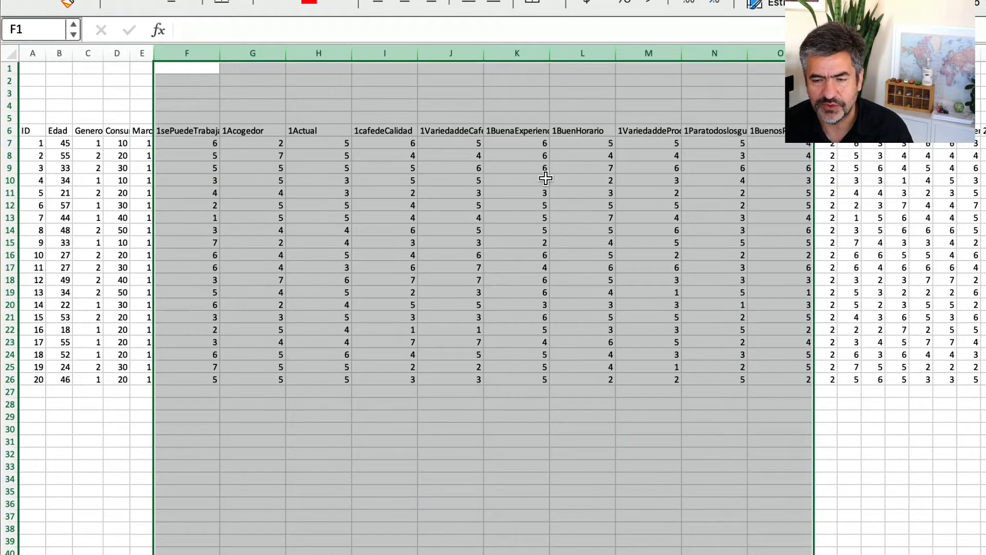
pyautogui.moveTo(826, 53); pyautogui.dragTo(898, 54)
pyautogui.click(826, 130)
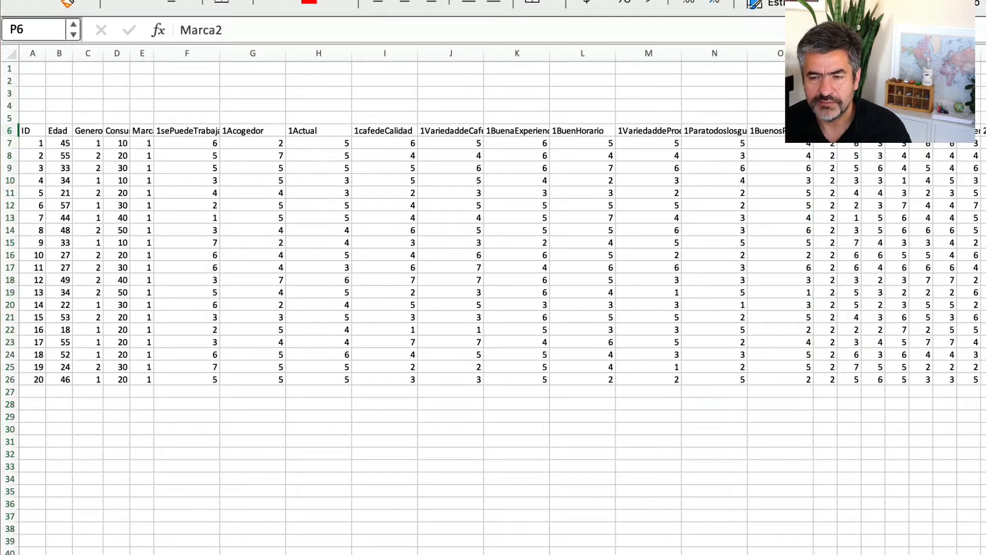
pyautogui.moveTo(838, 53); pyautogui.dragTo(857, 54)
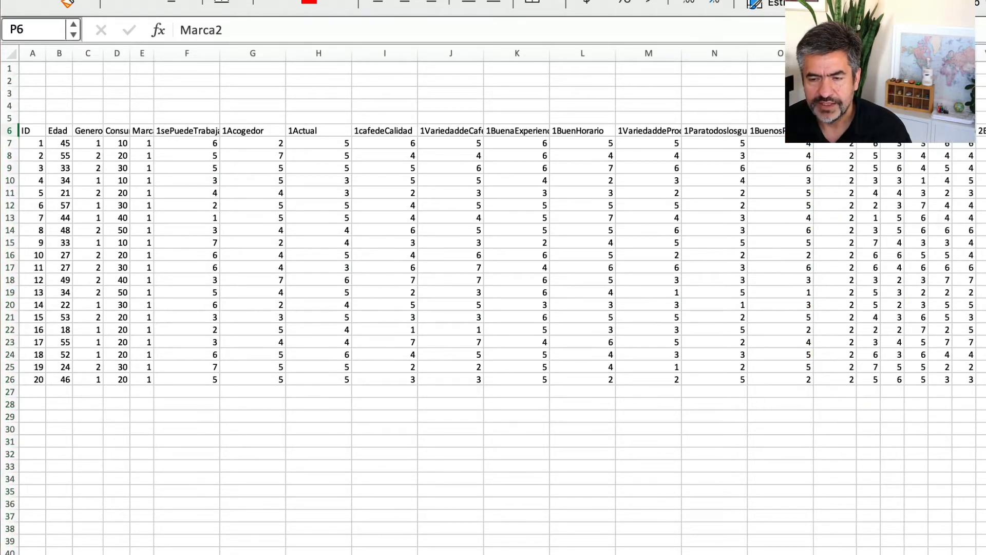
# Fill the first respondent's Marca 1 ratings, F7:O7, with the lightest gold theme colour.
pyautogui.moveTo(784, 131); pyautogui.dragTo(172, 131)
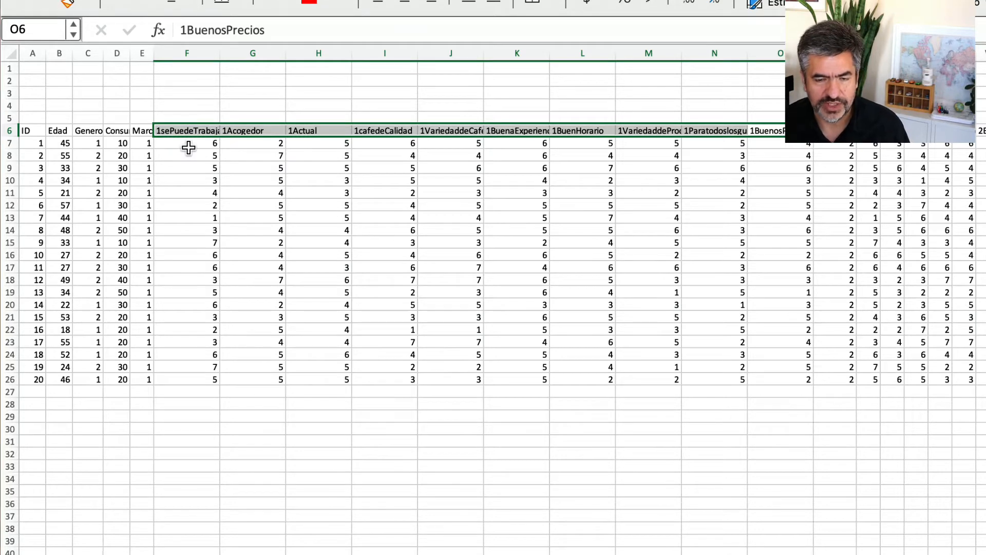
pyautogui.click(189, 147)
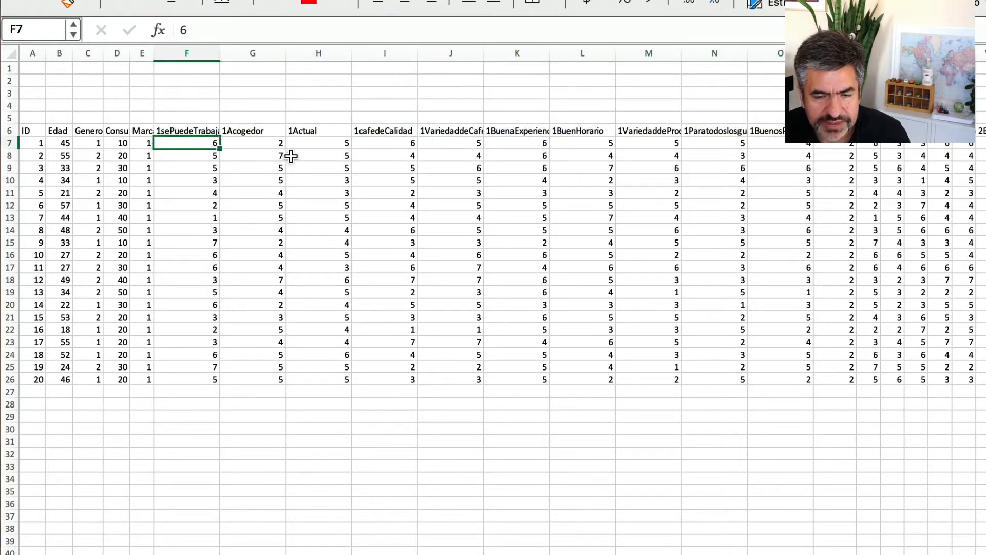
pyautogui.moveTo(209, 145); pyautogui.dragTo(789, 144)
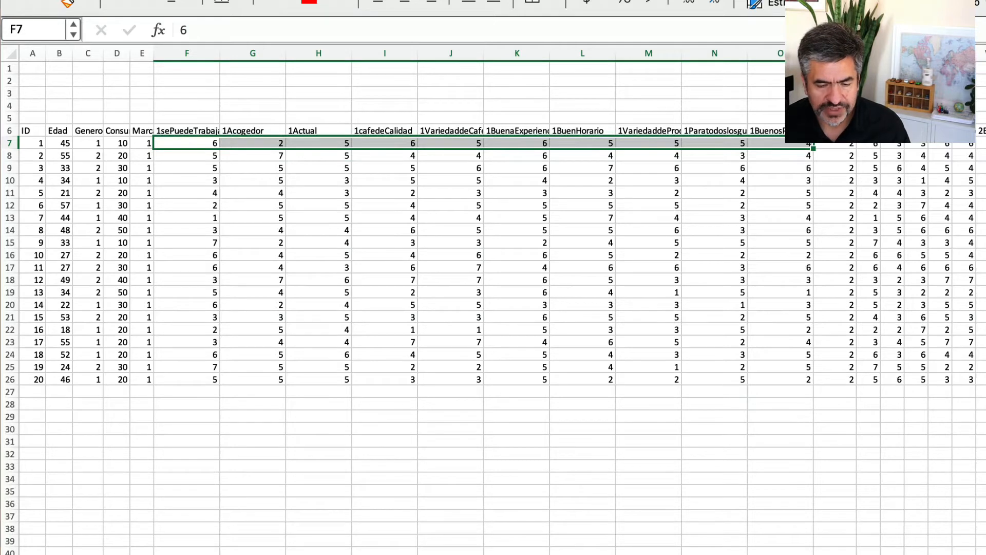
pyautogui.click(287, 2)
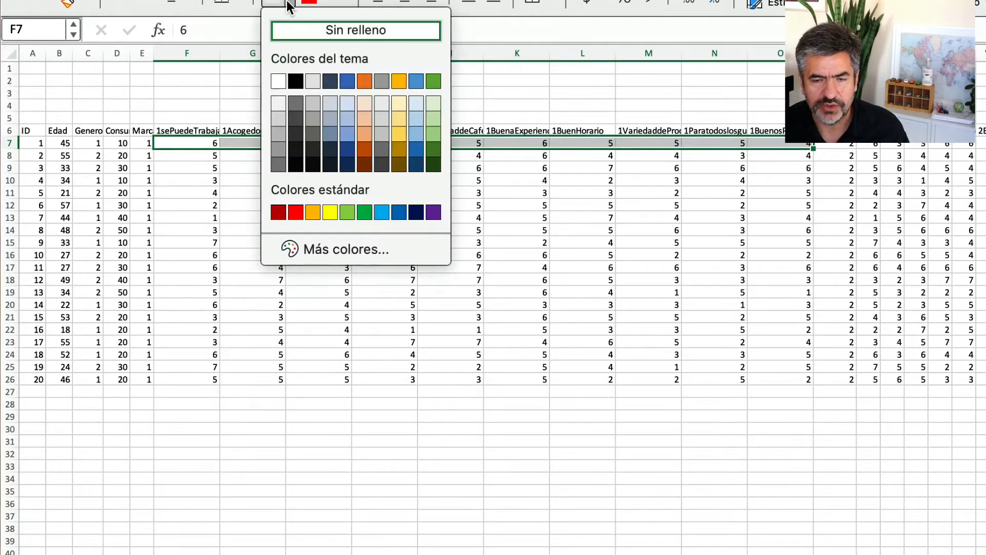
pyautogui.click(400, 104)
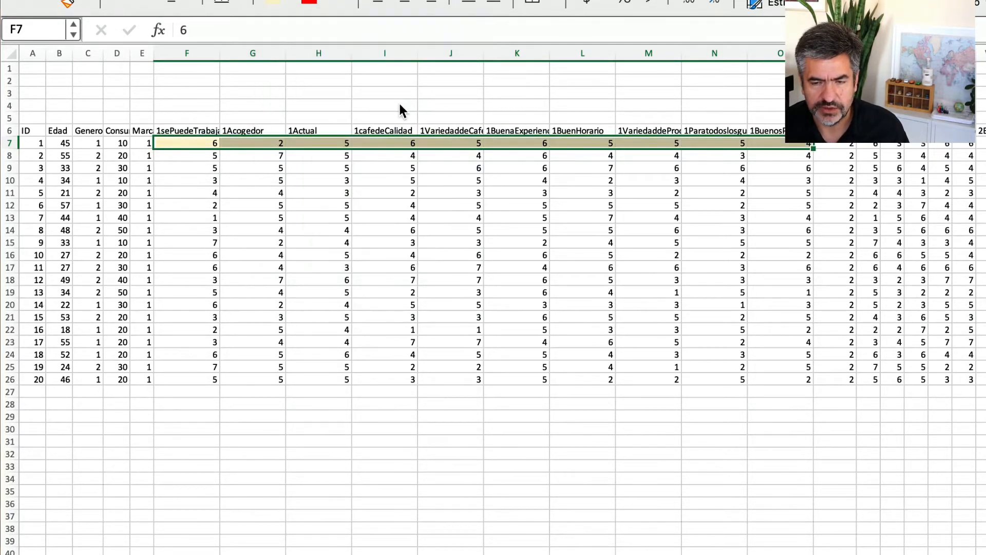
pyautogui.click(280, 407)
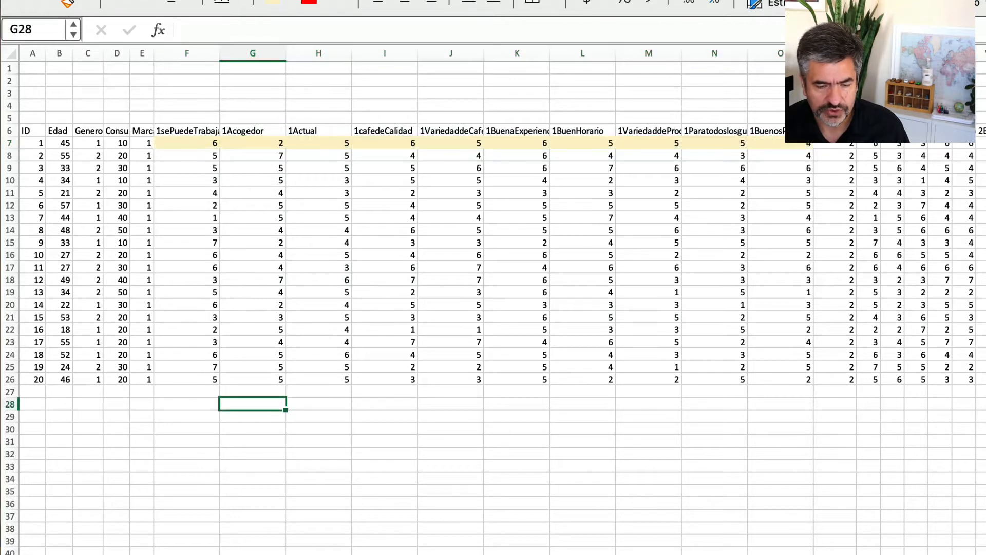
# On the survey sheet, apply the same light gold fill to the MARCA 1 ratings from C16 down.
pyautogui.hotkey('ctrl', 'pageup')
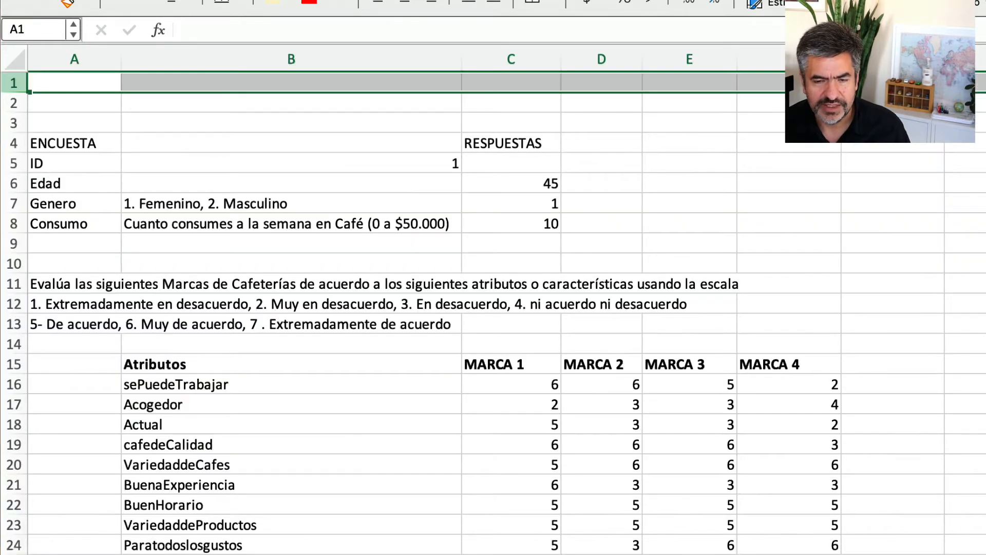
pyautogui.moveTo(545, 386); pyautogui.dragTo(529, 551)
pyautogui.click(277, 7)
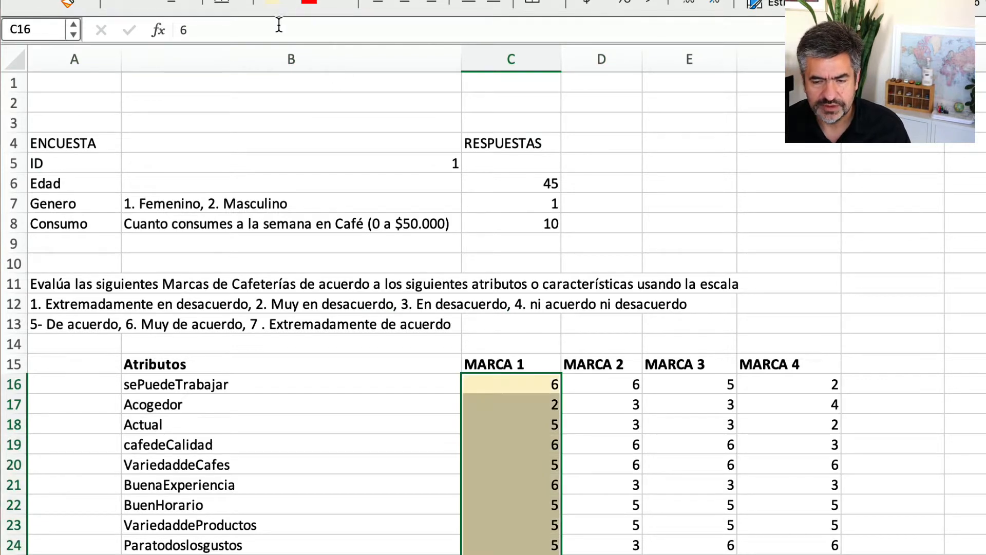
# Fill the MARCA 2 ratings from D16 down on the survey sheet with the lightest blue theme colour.
pyautogui.moveTo(612, 386); pyautogui.dragTo(614, 551)
pyautogui.click(293, 3)
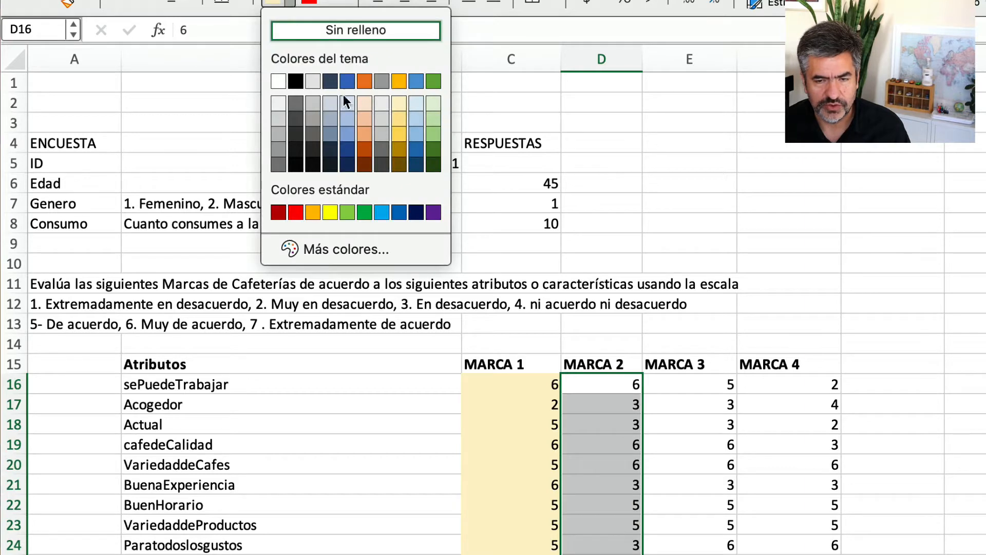
pyautogui.click(403, 107)
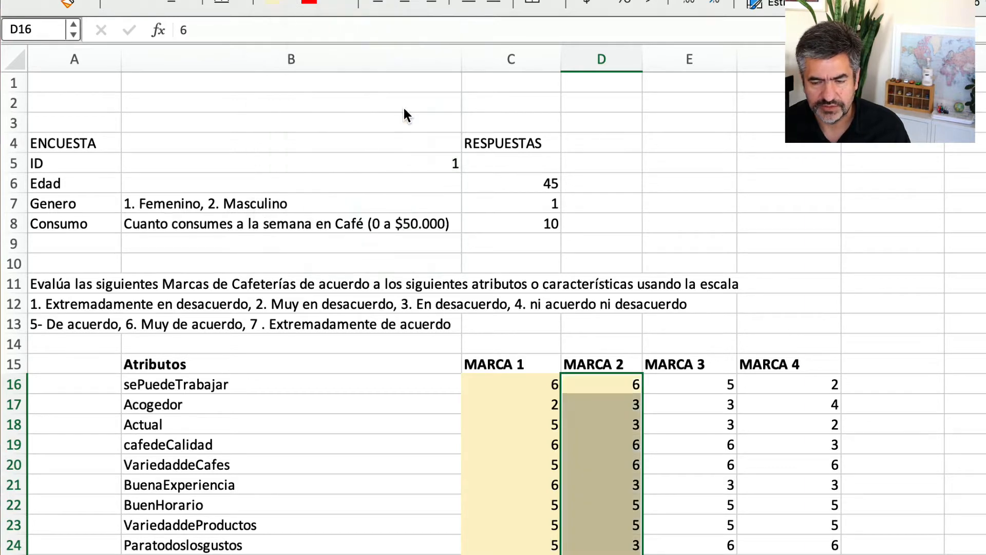
pyautogui.click(290, 4)
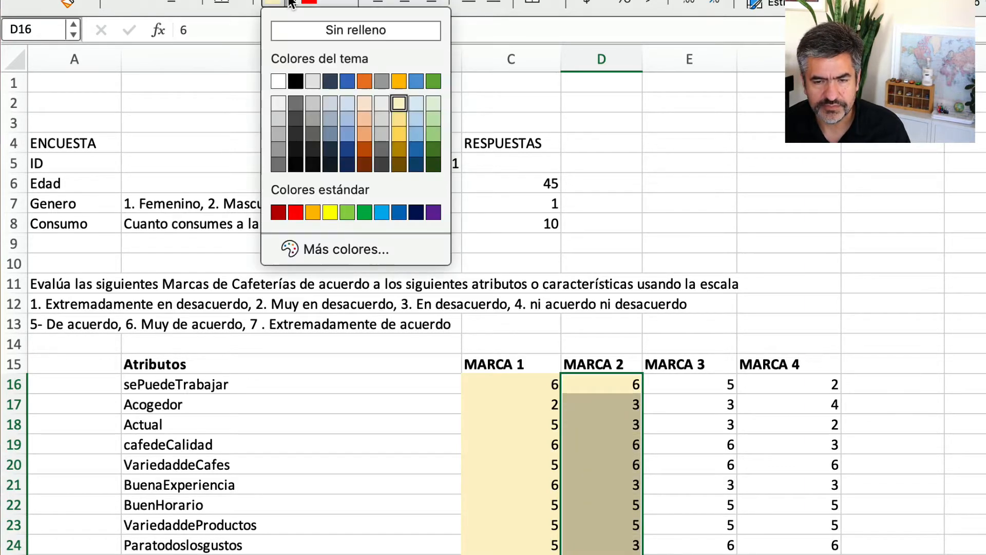
pyautogui.click(413, 103)
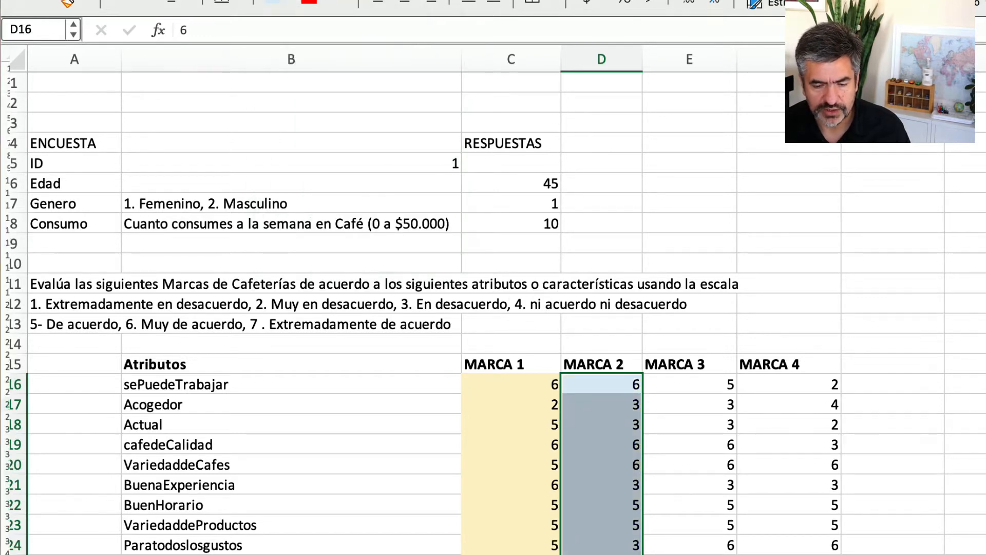
# On the data sheet, apply the same light blue fill to the first respondent's Marca 2 ratings, Q7:Z7.
pyautogui.hotkey('ctrl', 'pagedown')
pyautogui.moveTo(863, 143); pyautogui.dragTo(985, 146)
pyautogui.click(276, 2)
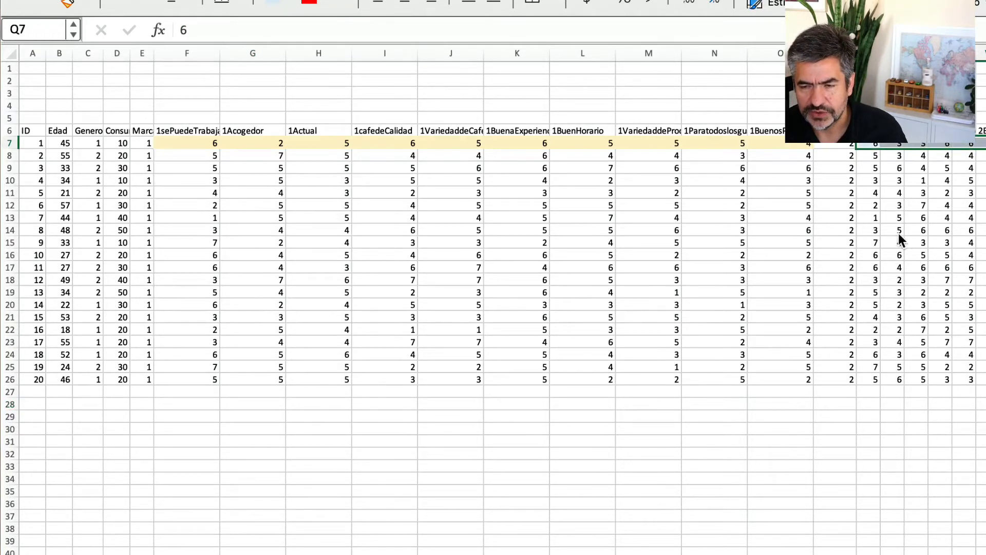
pyautogui.click(840, 145)
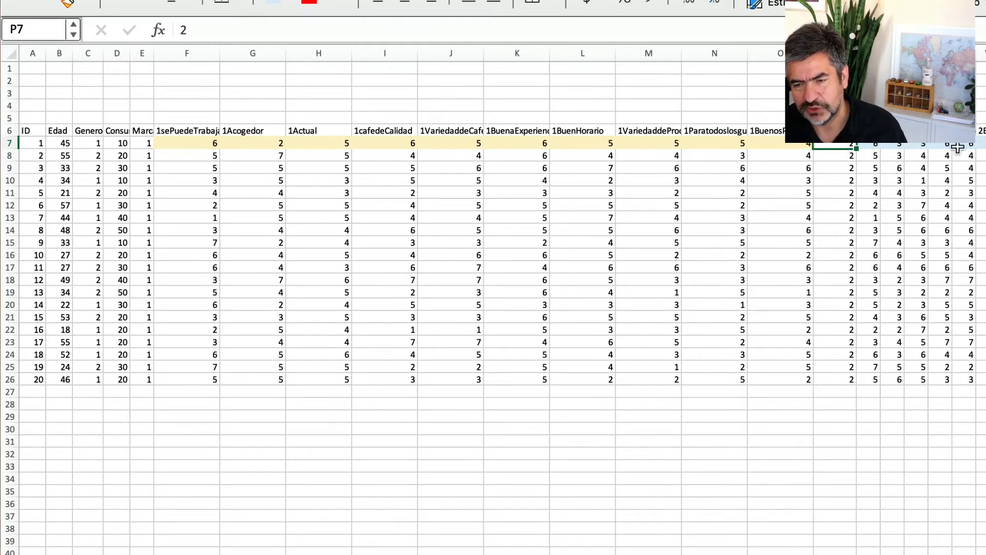
# Compare the survey form with the data sheet, examining the colour-coded brand blocks and the second respondent's row 8.
pyautogui.hscroll(1, 979, 146)
pyautogui.hscroll(1, 502, 302)
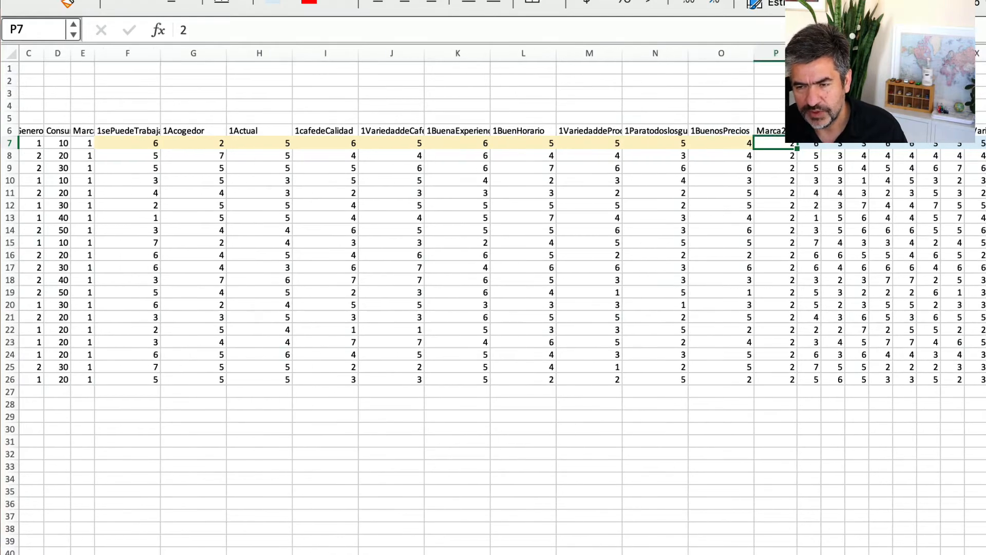
pyautogui.click(985, 131)
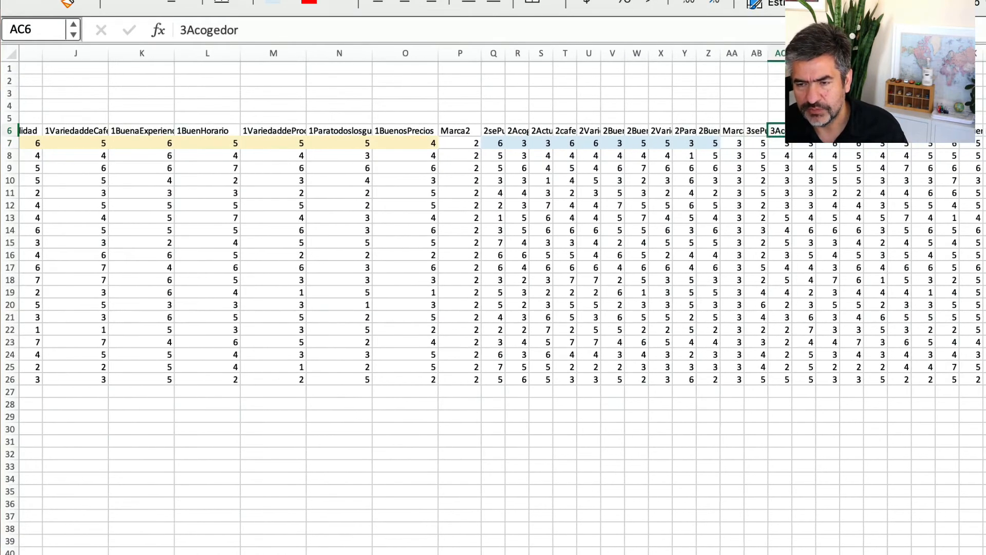
pyautogui.hscroll(-10, 555, 255)
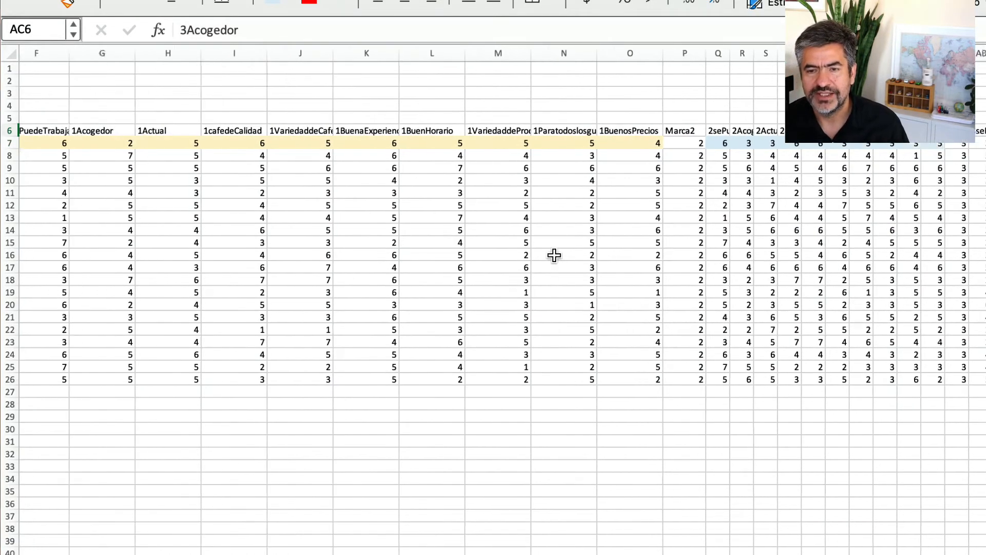
pyautogui.click(210, 554)
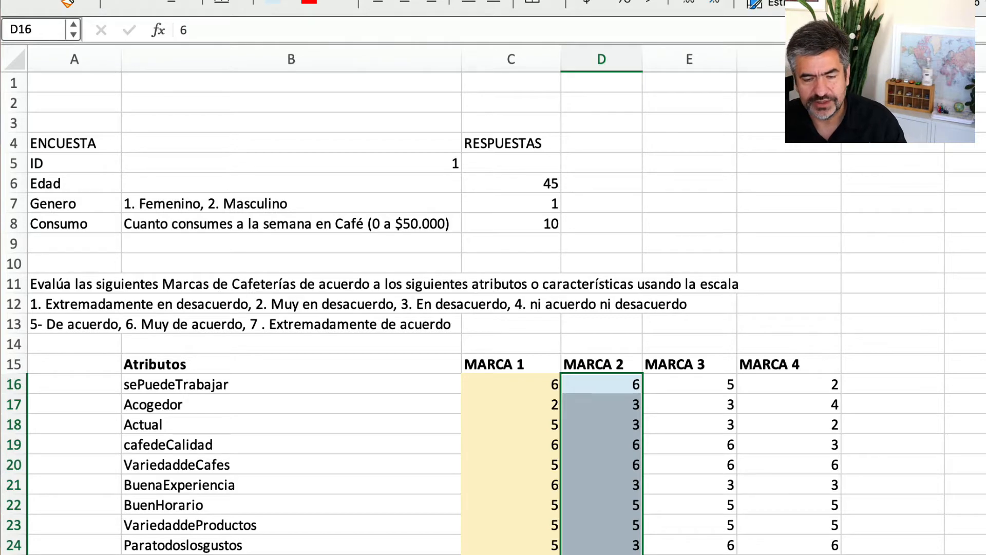
pyautogui.click(144, 554)
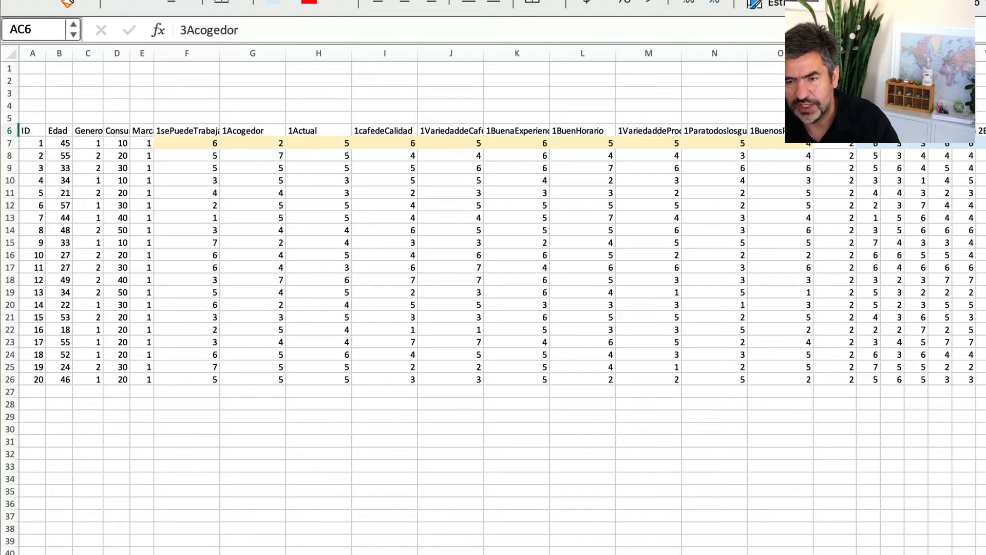
pyautogui.click(33, 156)
pyautogui.click(10, 155)
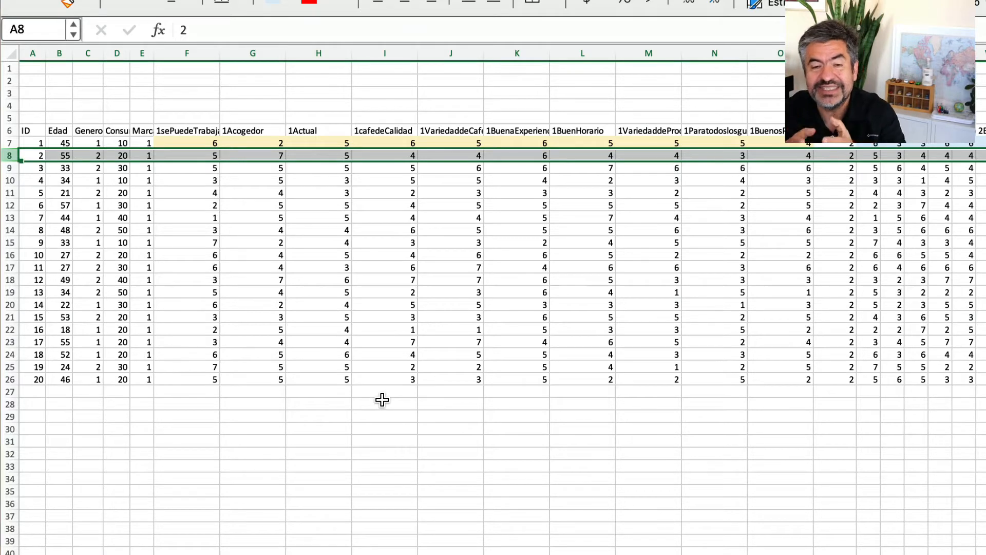
pyautogui.click(313, 554)
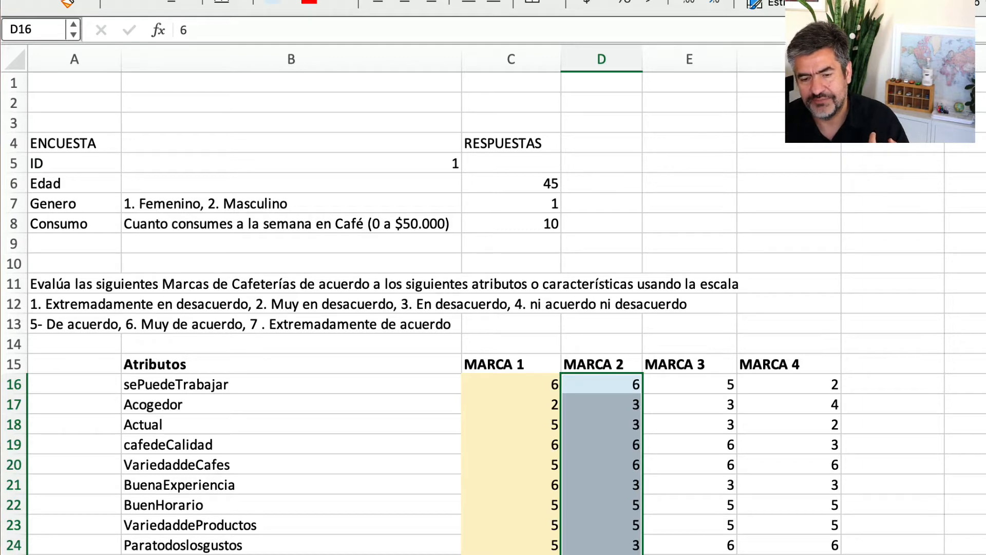
pyautogui.click(302, 554)
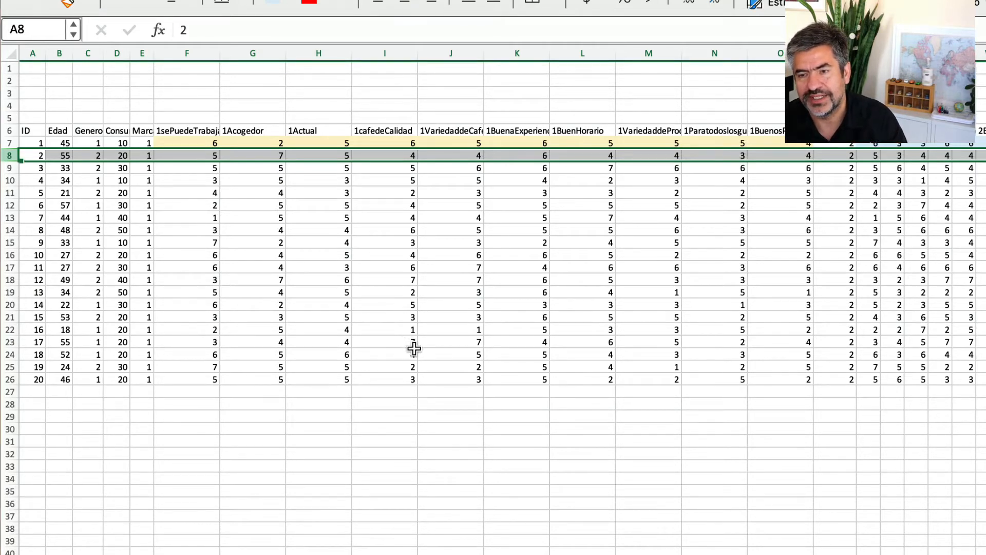
# Widen columns AA and AL, the brand code columns before and after the Marca 3 attributes.
pyautogui.hscroll(4, 411, 344)
pyautogui.hscroll(4, 414, 348)
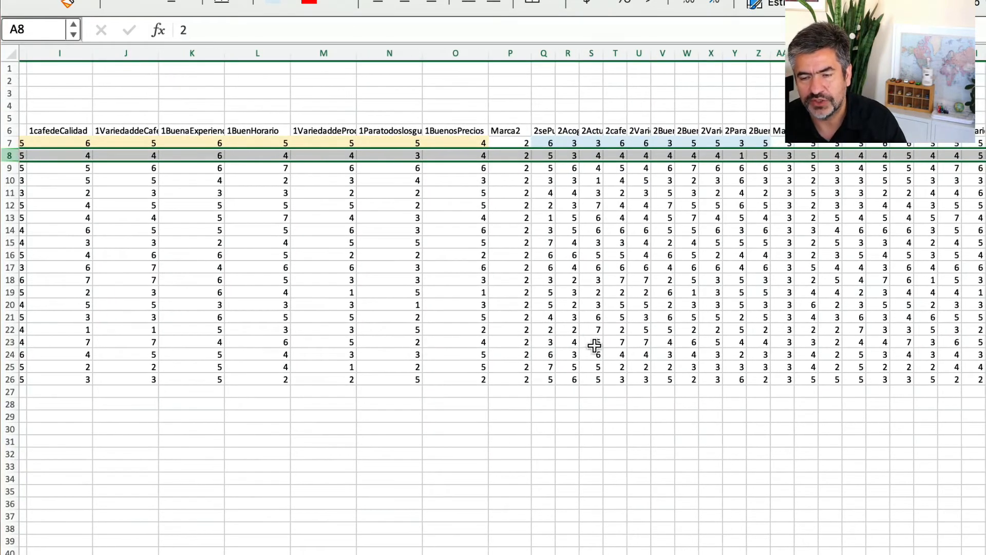
pyautogui.hscroll(3, 618, 334)
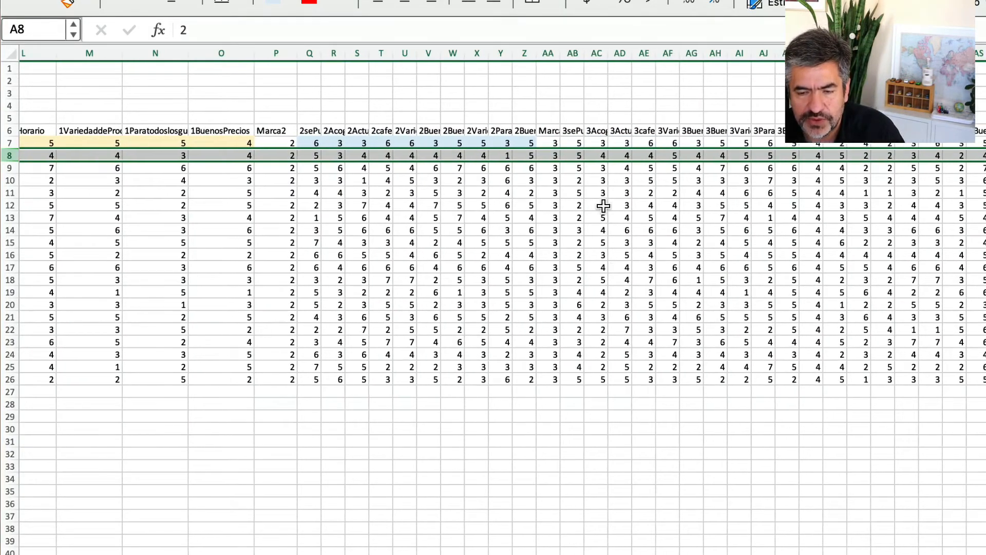
pyautogui.moveTo(561, 54); pyautogui.dragTo(608, 57)
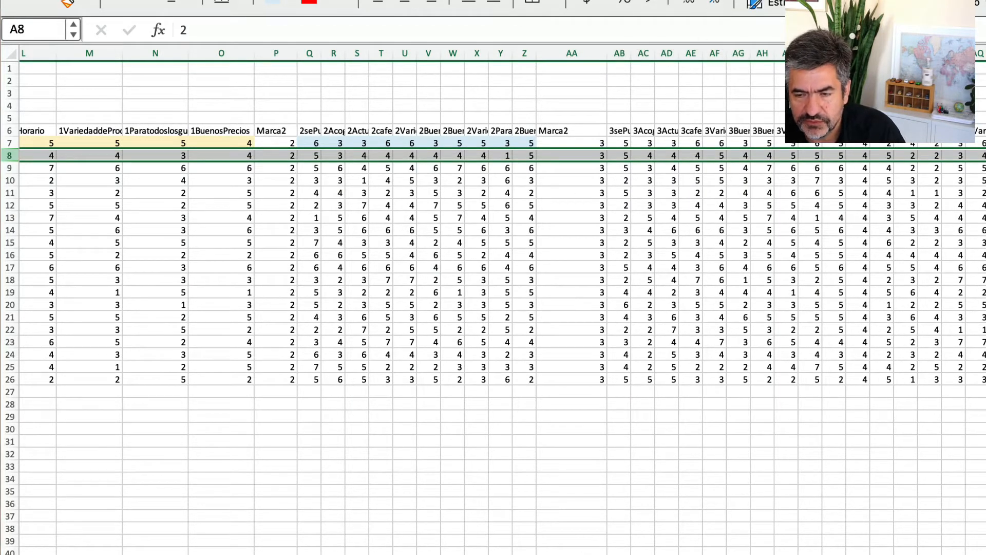
pyautogui.click(859, 53)
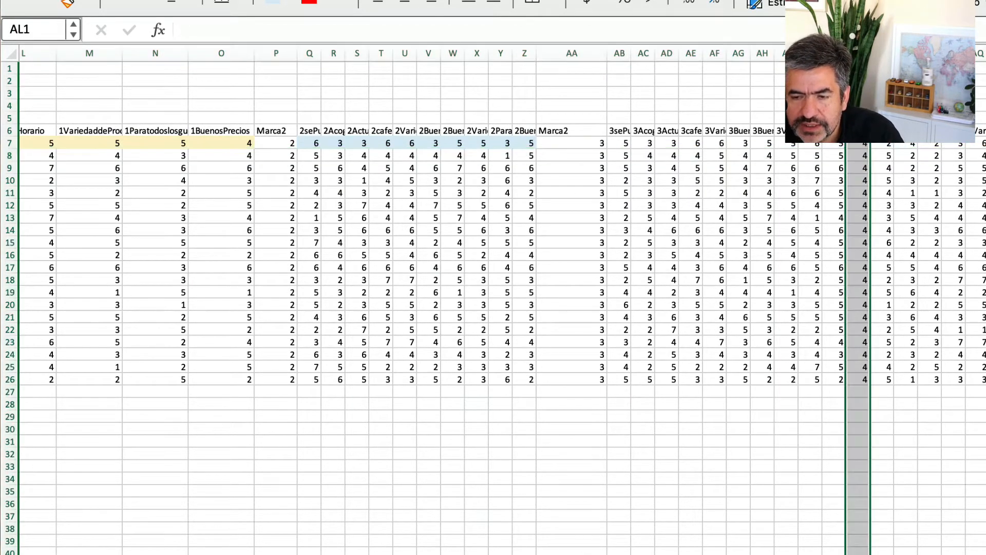
pyautogui.moveTo(871, 53); pyautogui.dragTo(915, 54)
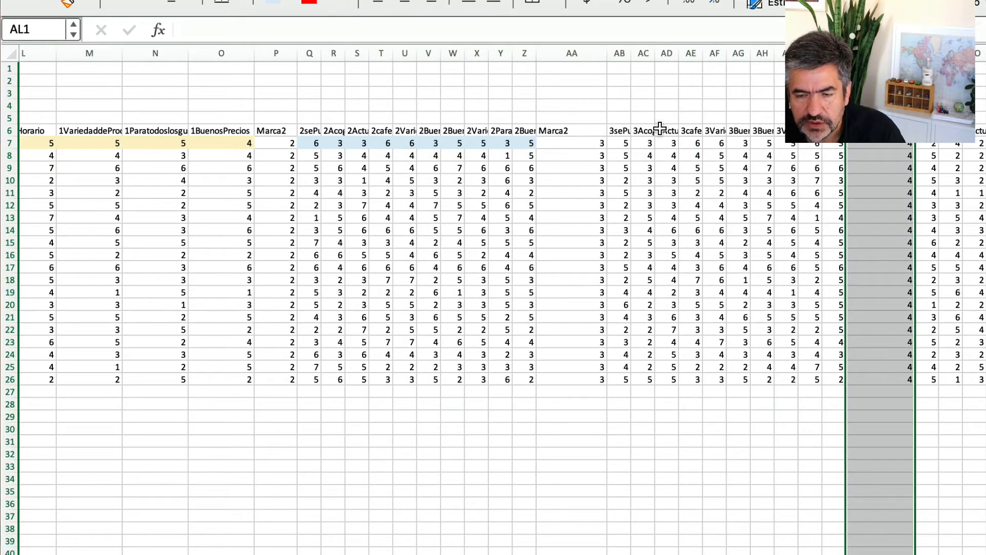
# Fill the first respondent's Marca 3 ratings, AB7:AK7, with the lightest green theme colour.
pyautogui.moveTo(623, 143); pyautogui.dragTo(834, 144)
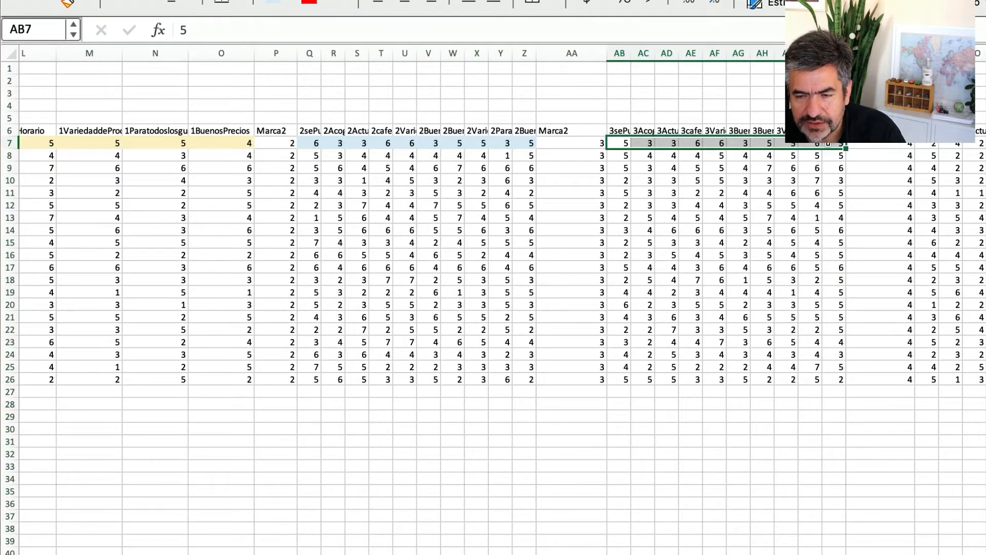
pyautogui.click(290, 5)
pyautogui.click(431, 108)
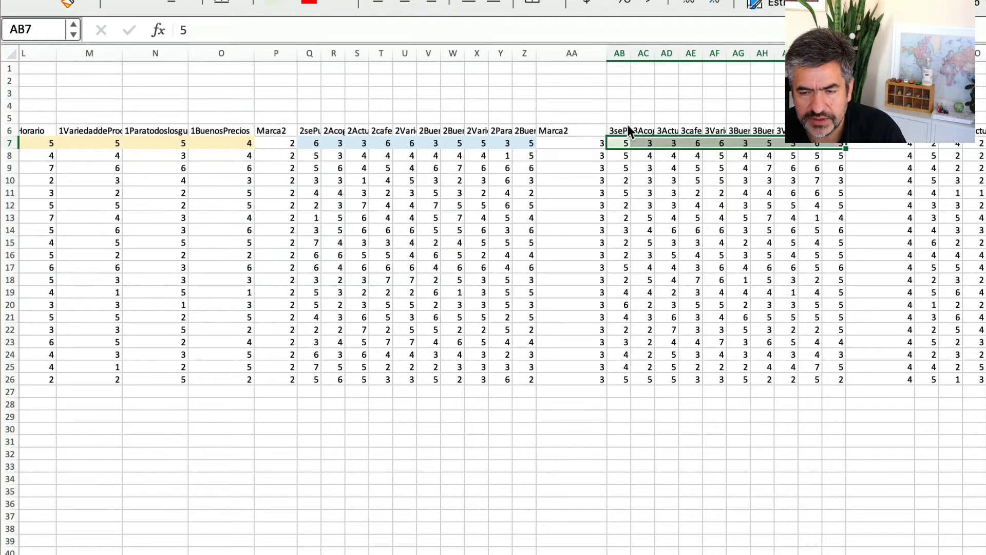
# Fill the first respondent's Marca 4 ratings, from AM7 to the end of the block, with a light orange theme colour.
pyautogui.moveTo(933, 145); pyautogui.dragTo(985, 144)
pyautogui.click(290, 4)
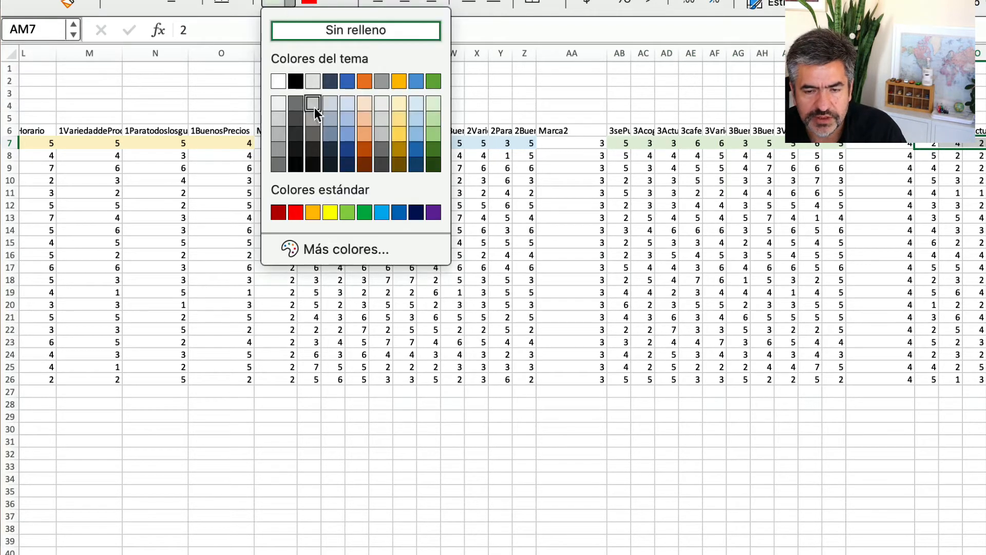
pyautogui.click(365, 121)
pyautogui.click(596, 217)
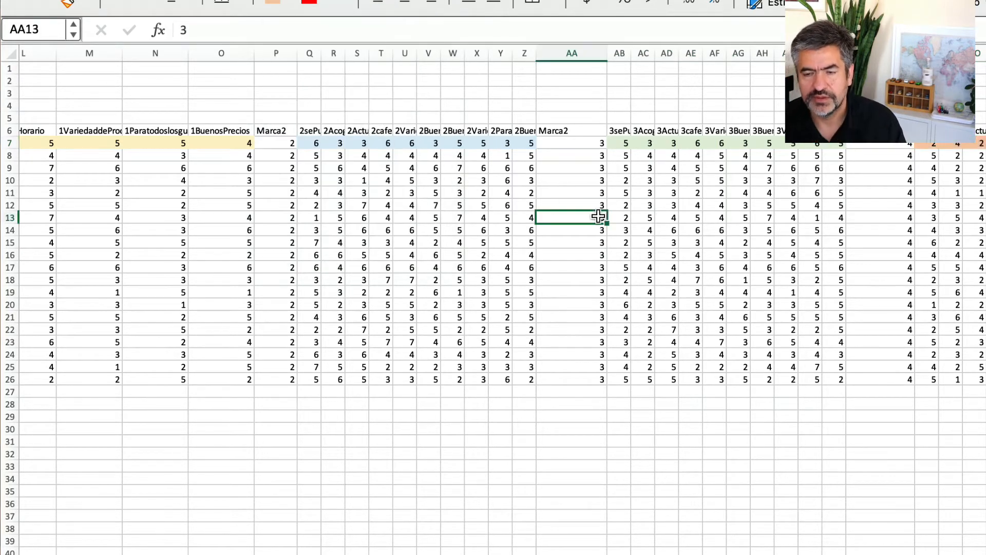
# Move all the Marca 2 ratings, Q7:Z26, beneath the Marca 1 ratings, starting at F27.
pyautogui.hscroll(-5, 659, 314)
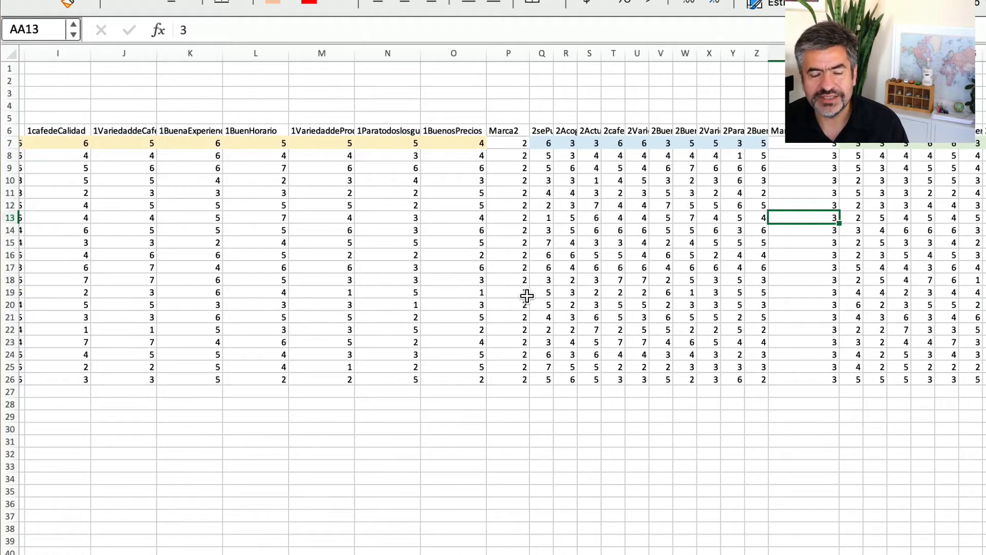
pyautogui.hscroll(-3, 347, 246)
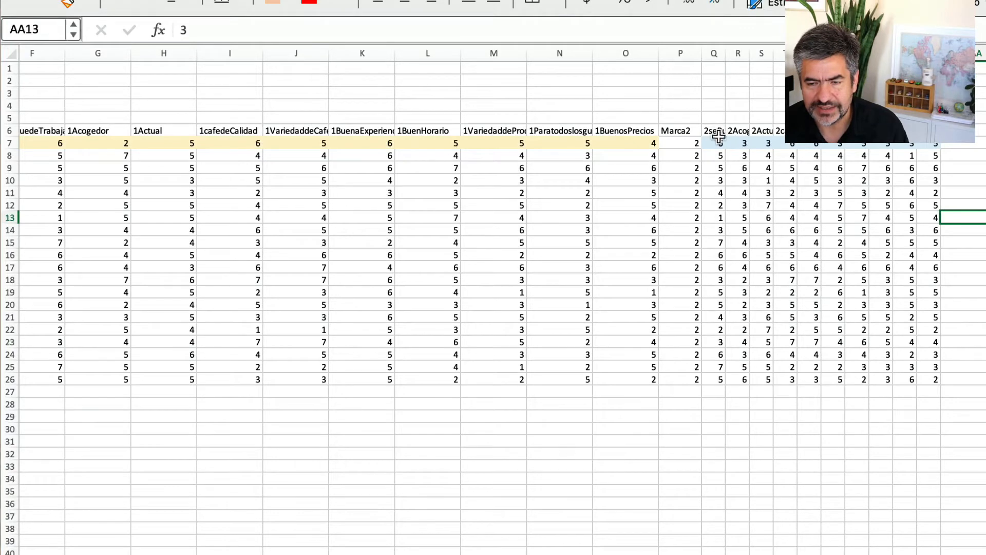
pyautogui.moveTo(719, 143); pyautogui.dragTo(929, 381)
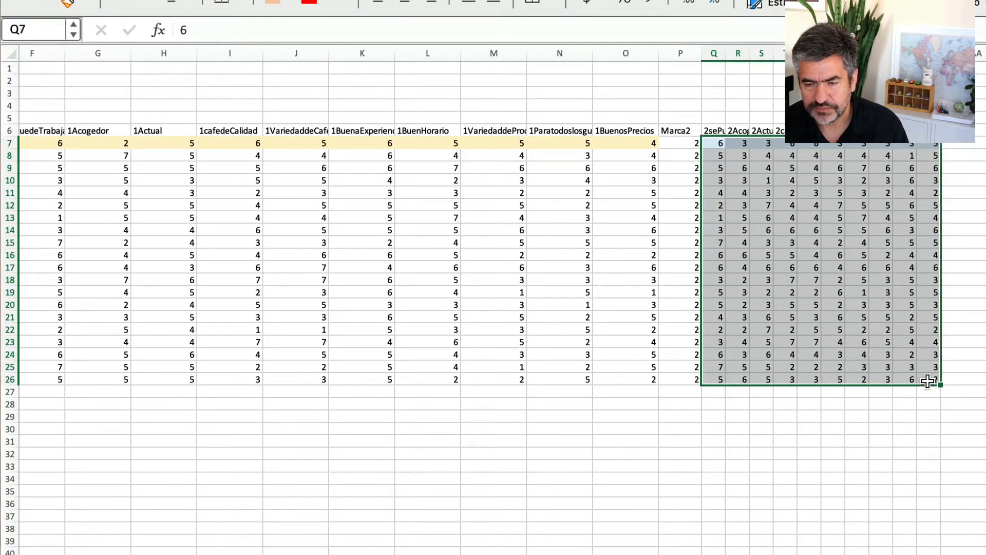
pyautogui.rightClick(928, 381)
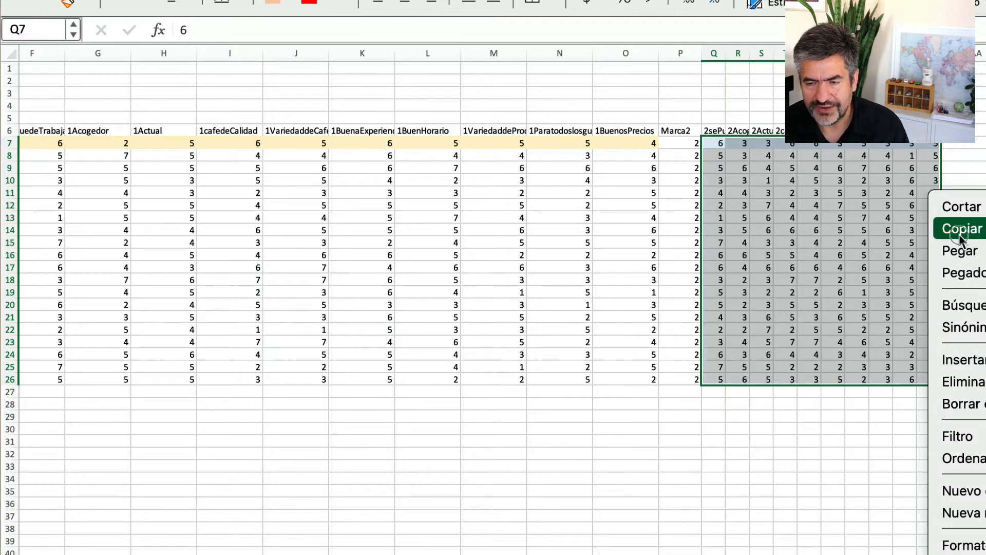
pyautogui.click(958, 208)
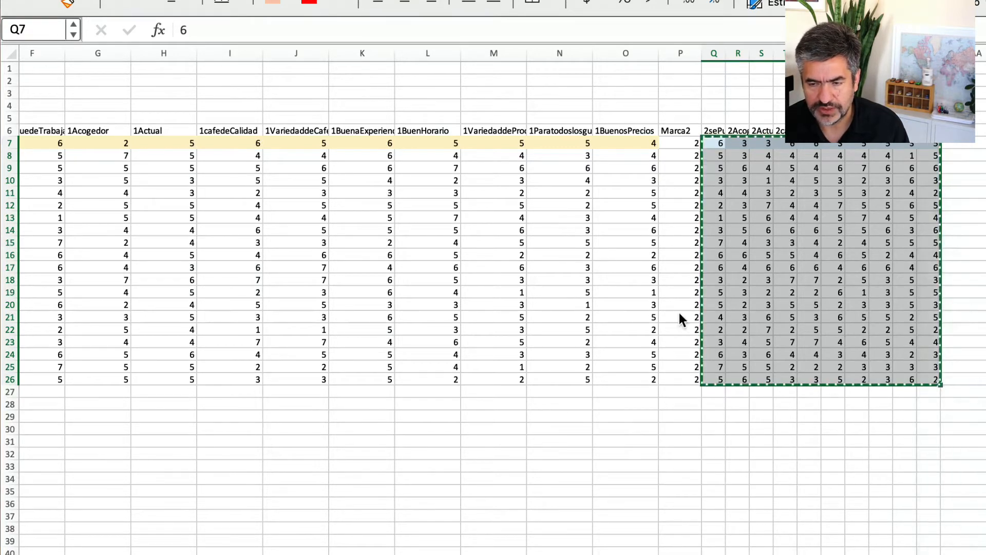
pyautogui.hscroll(-3, 165, 429)
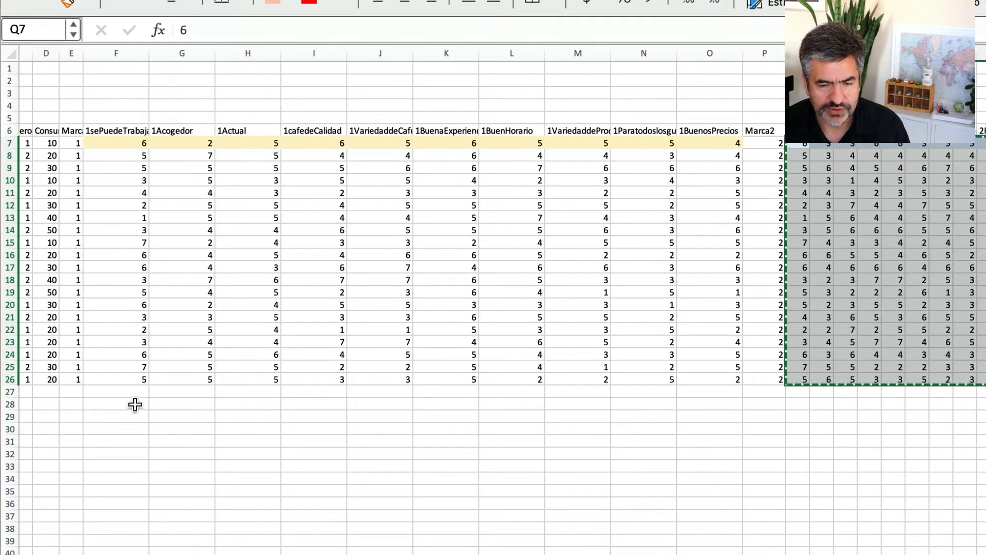
pyautogui.click(117, 392)
pyautogui.rightClick(118, 391)
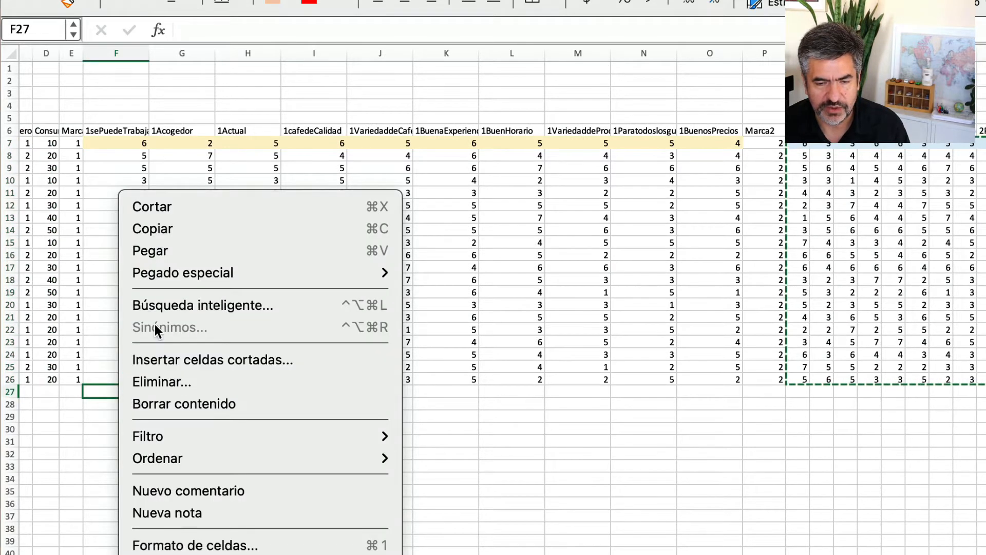
pyautogui.click(159, 251)
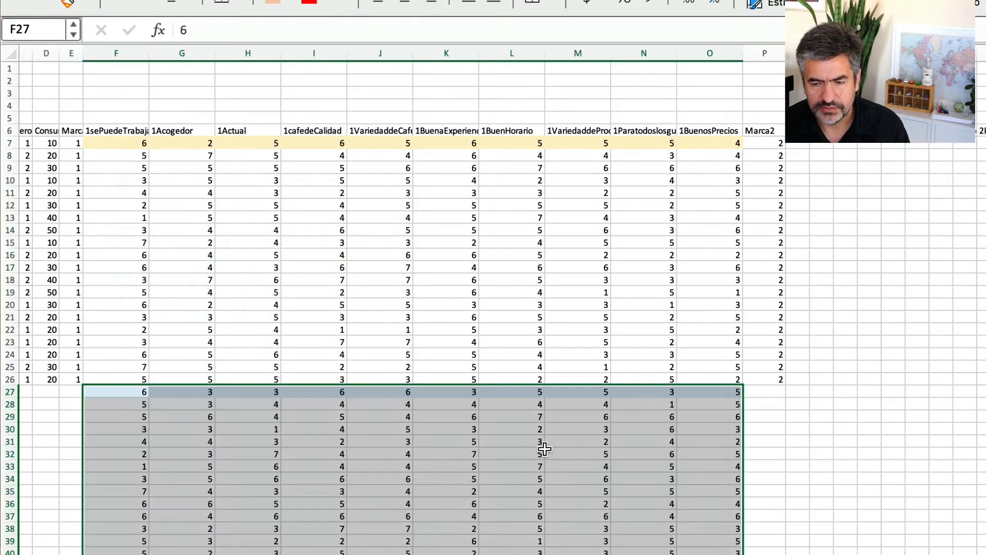
pyautogui.hscroll(3, 966, 493)
pyautogui.hscroll(1, 982, 489)
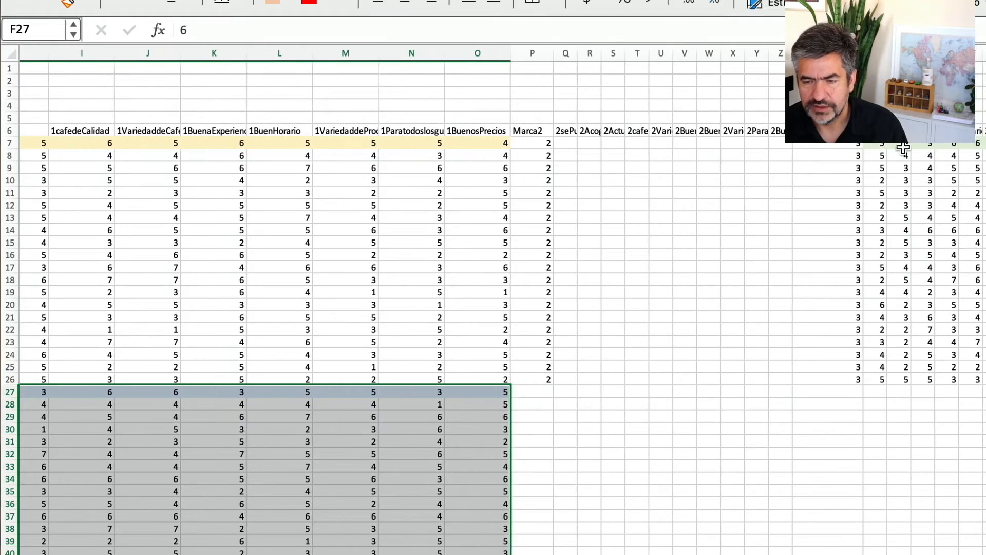
pyautogui.moveTo(894, 144); pyautogui.dragTo(984, 383)
pyautogui.click(850, 149)
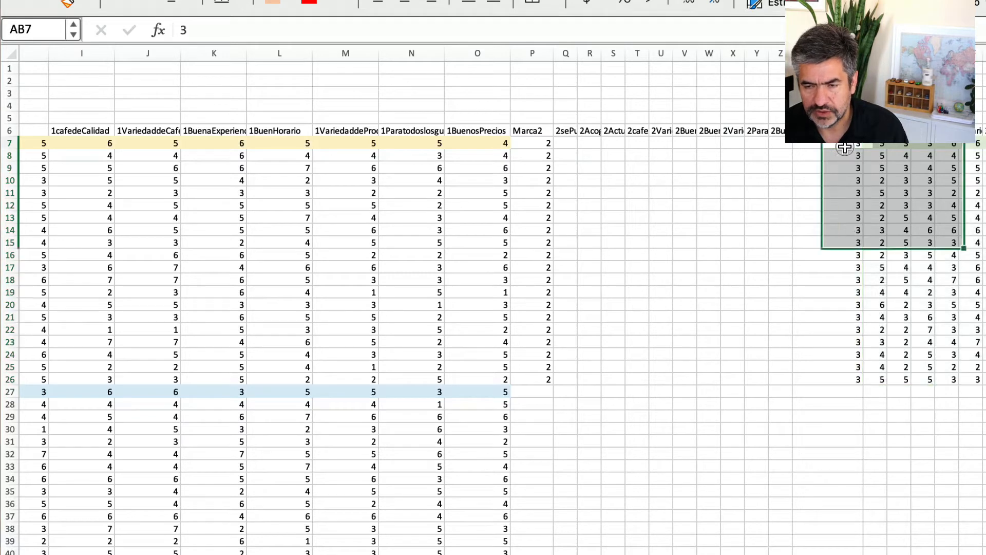
# Move the Marca 2 brand codes, P7:P26, beneath the Marca 1 codes, starting at E27.
pyautogui.moveTo(531, 141); pyautogui.dragTo(546, 379)
pyautogui.rightClick(545, 379)
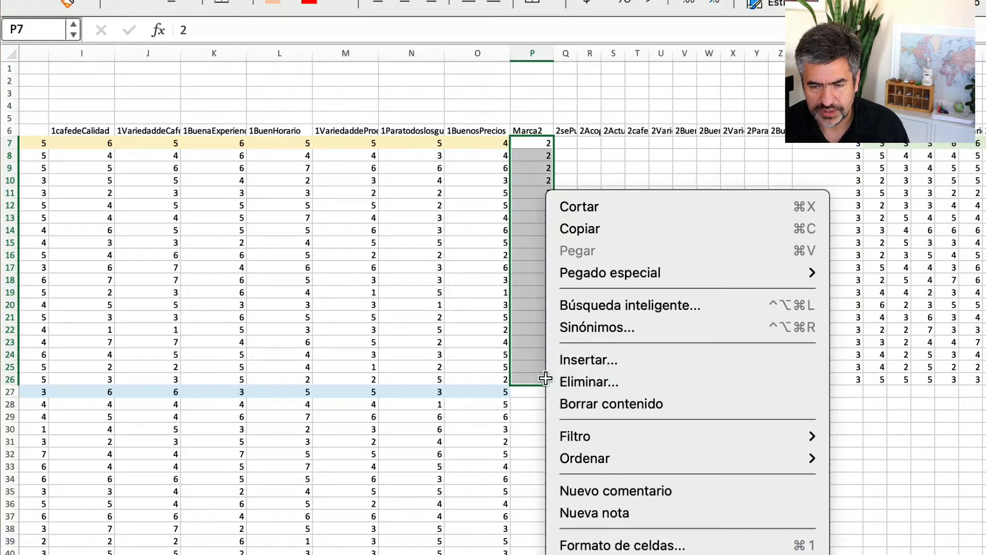
pyautogui.click(580, 212)
pyautogui.hscroll(-5, 464, 277)
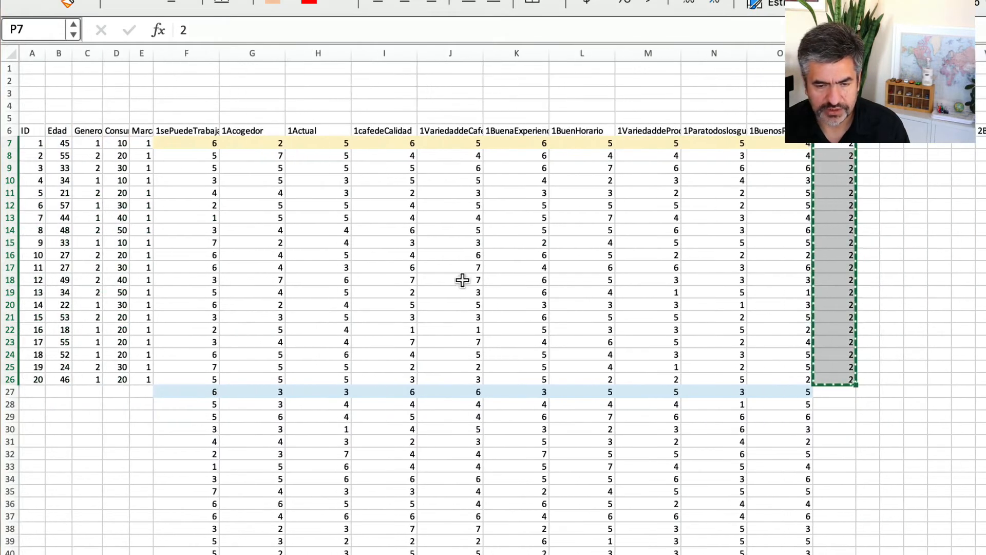
pyautogui.rightClick(146, 396)
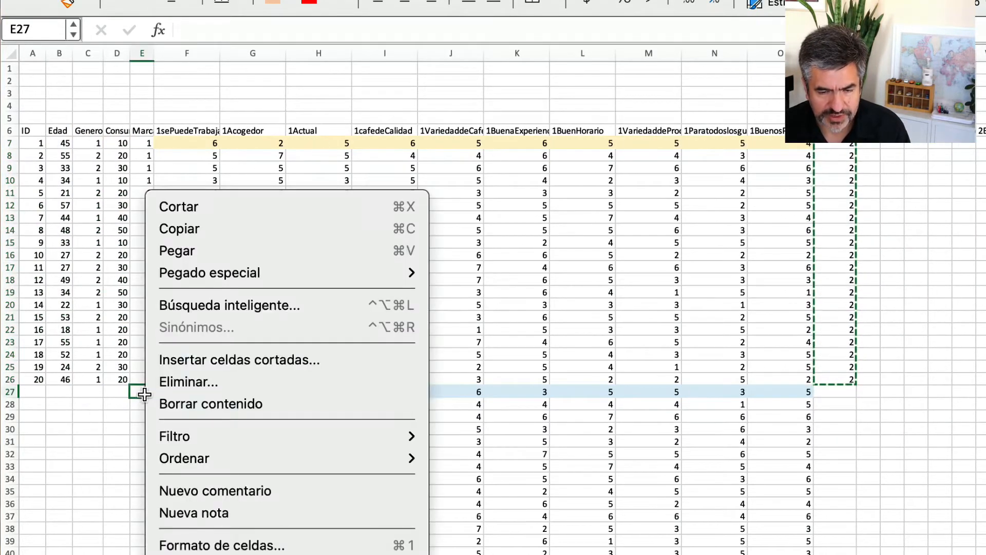
pyautogui.click(176, 250)
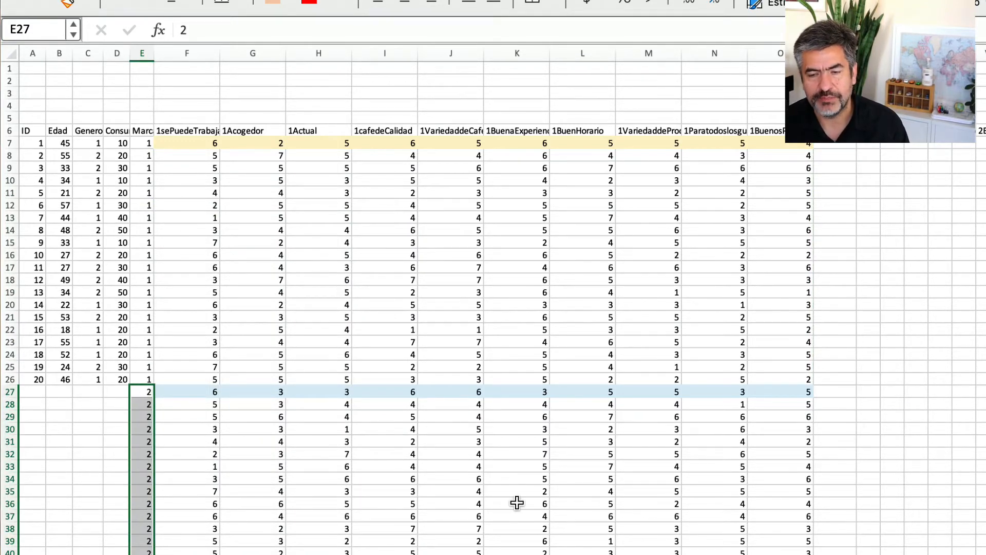
# Move the brand 3 codes together with their ratings, AA7:AK26, below the stacked brand 2 block, starting at E47.
pyautogui.hscroll(10, 890, 465)
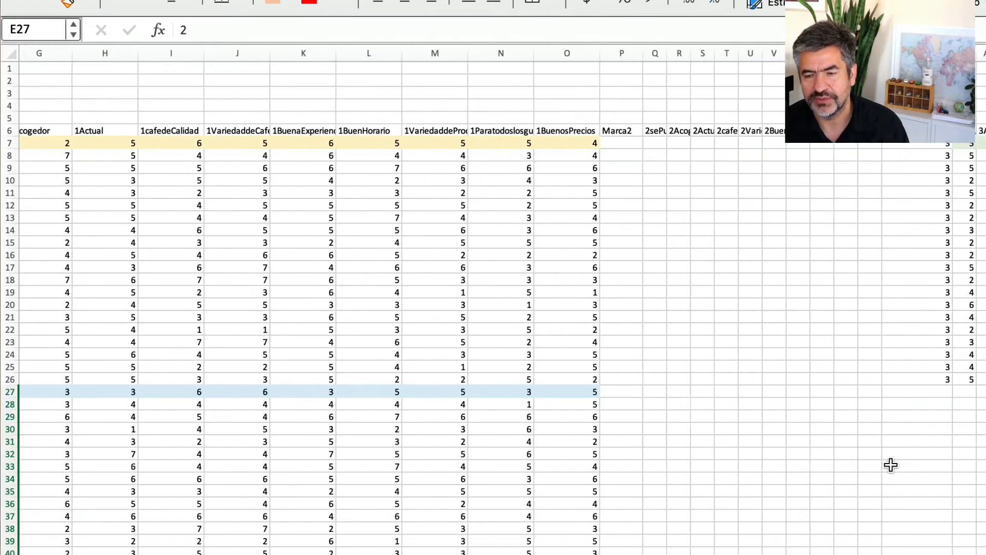
pyautogui.hscroll(2, 891, 465)
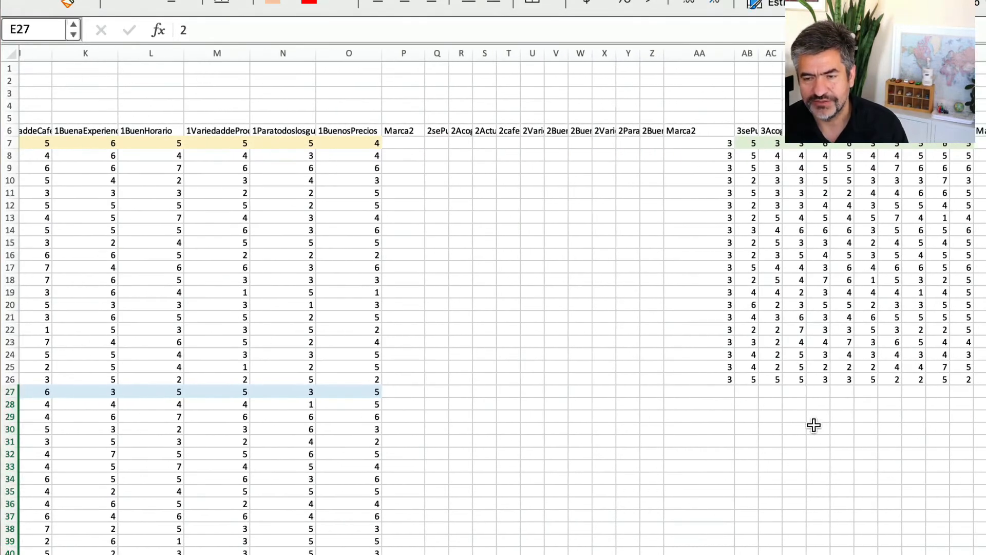
pyautogui.click(725, 141)
pyautogui.moveTo(725, 142); pyautogui.dragTo(959, 381)
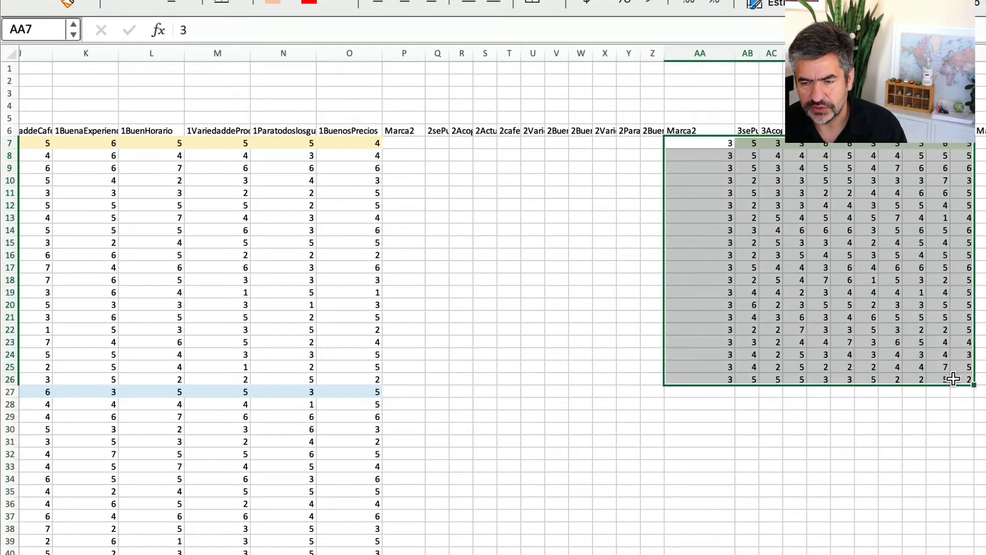
pyautogui.rightClick(959, 382)
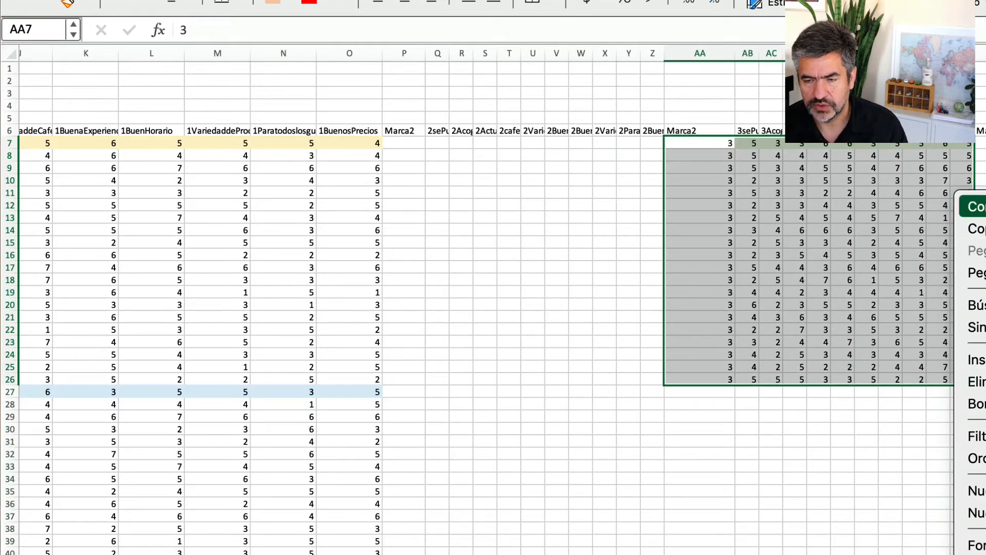
pyautogui.click(978, 207)
pyautogui.hscroll(-10, 627, 338)
pyautogui.scroll(-3, 627, 337)
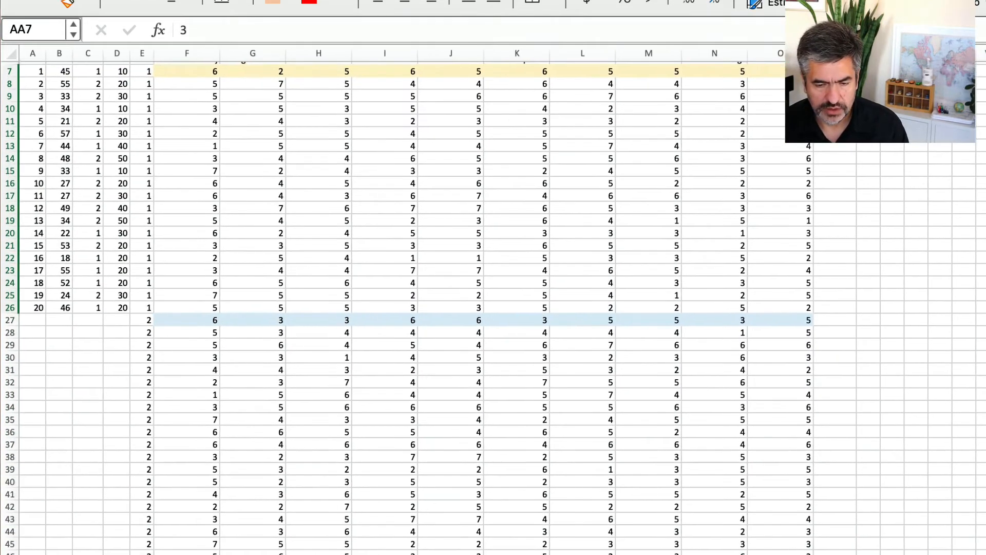
pyautogui.click(144, 554)
pyautogui.rightClick(145, 554)
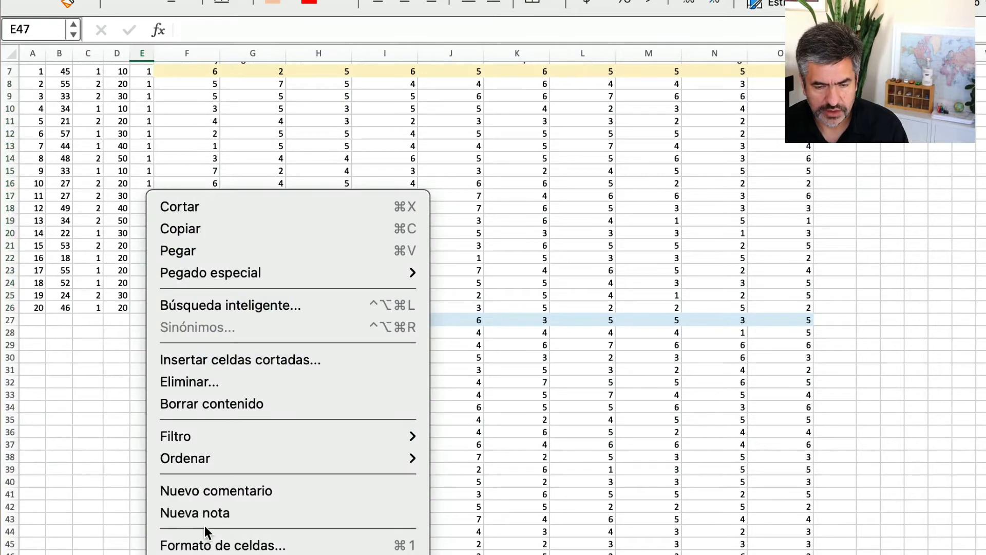
pyautogui.click(186, 254)
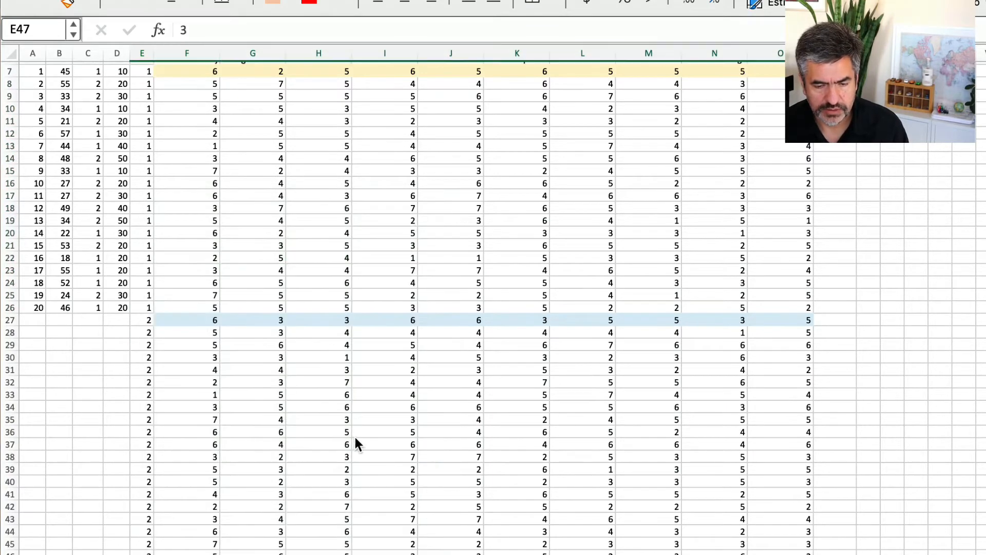
# Copy the Marca 4 codes with their ratings, AL7:AV26, below the stacked brand 3 block, starting at E67.
pyautogui.scroll(-5, 367, 441)
pyautogui.scroll(8, 366, 440)
pyautogui.hscroll(10, 368, 441)
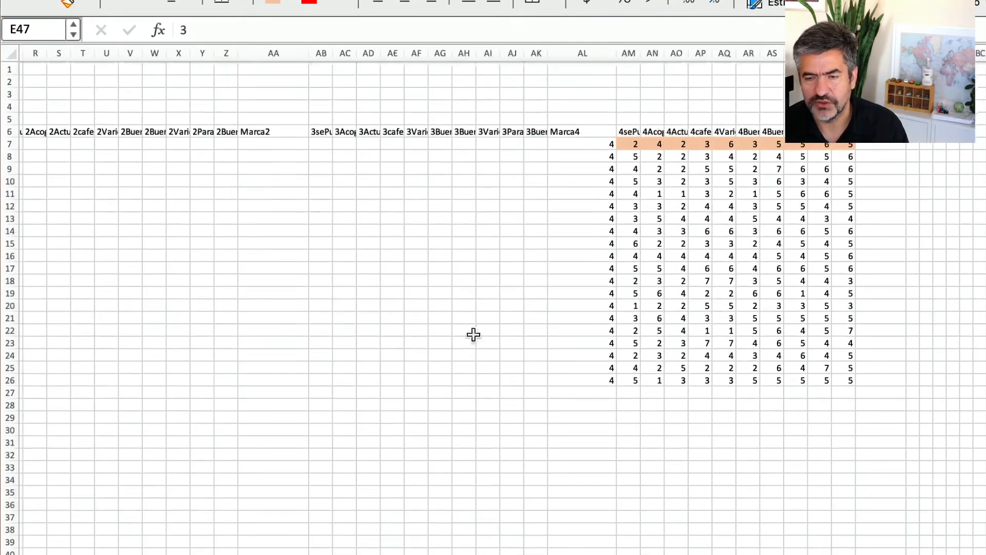
pyautogui.moveTo(609, 144); pyautogui.dragTo(848, 378)
pyautogui.rightClick(848, 379)
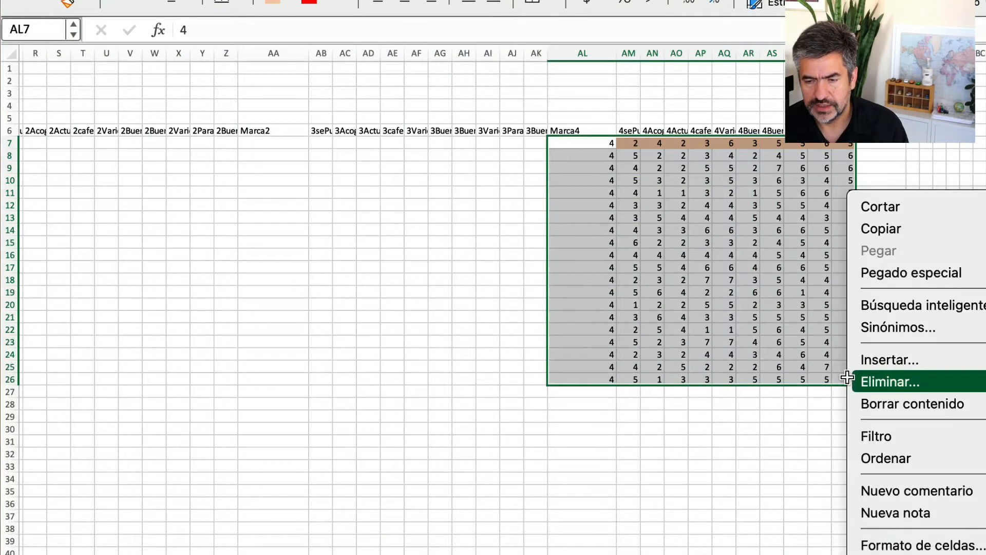
pyautogui.click(874, 226)
pyautogui.scroll(-15, 277, 414)
pyautogui.hscroll(-8, 277, 414)
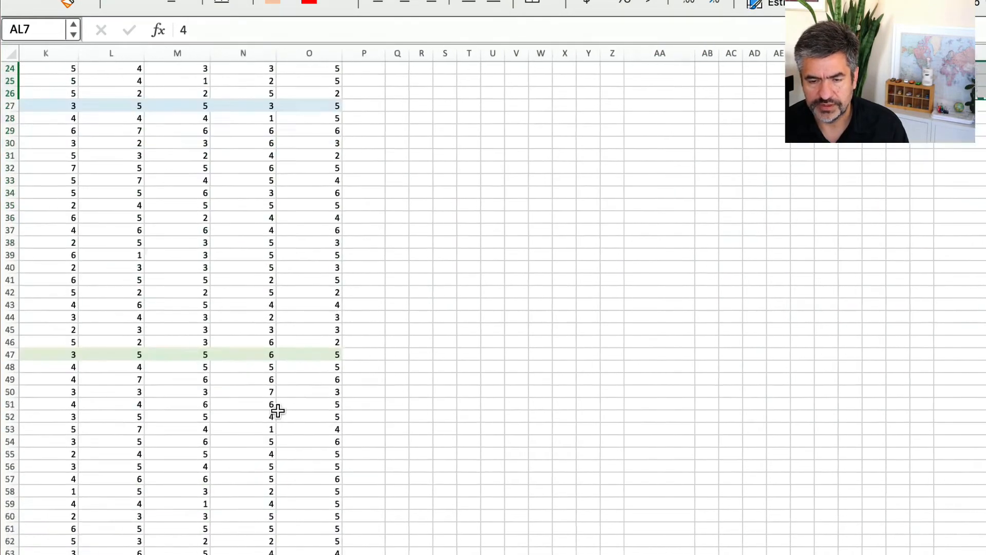
pyautogui.scroll(10, 279, 411)
pyautogui.hscroll(-3, 284, 410)
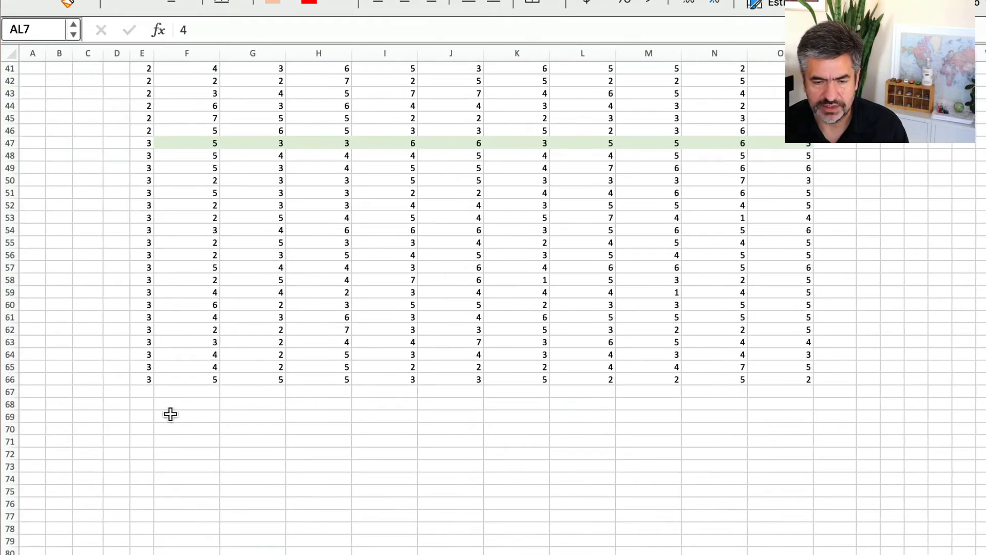
pyautogui.click(143, 394)
pyautogui.rightClick(144, 394)
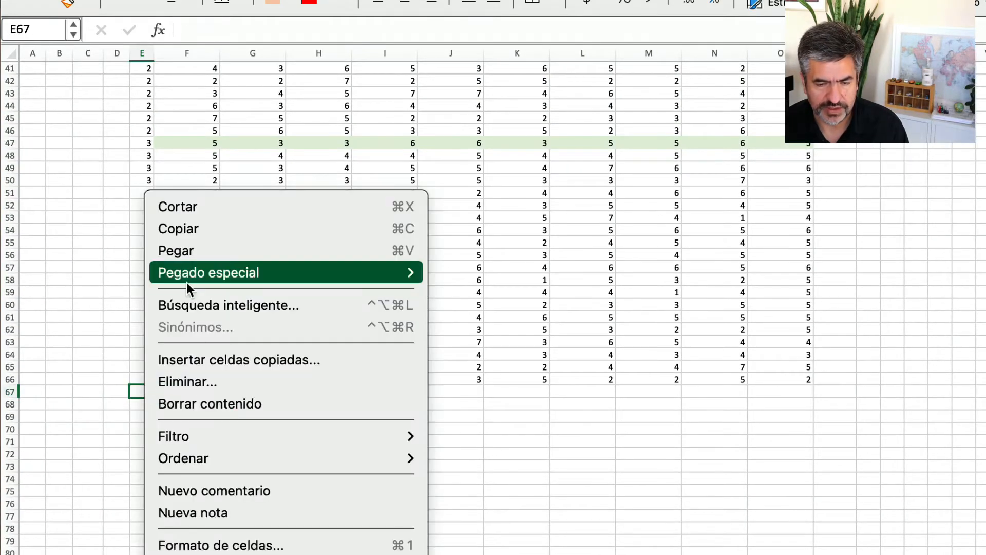
pyautogui.click(186, 255)
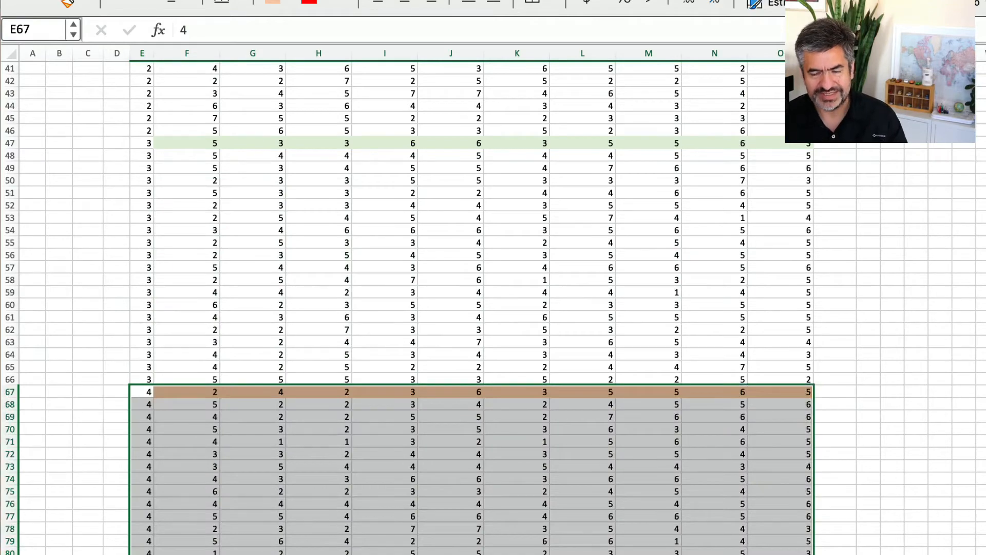
pyautogui.scroll(1, 599, 551)
pyautogui.scroll(13, 599, 552)
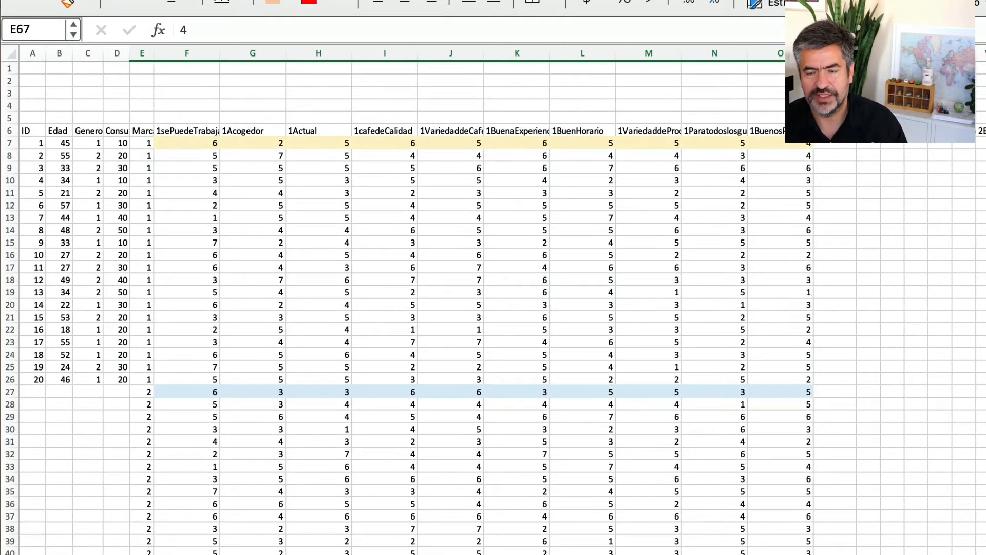
pyautogui.click(835, 53)
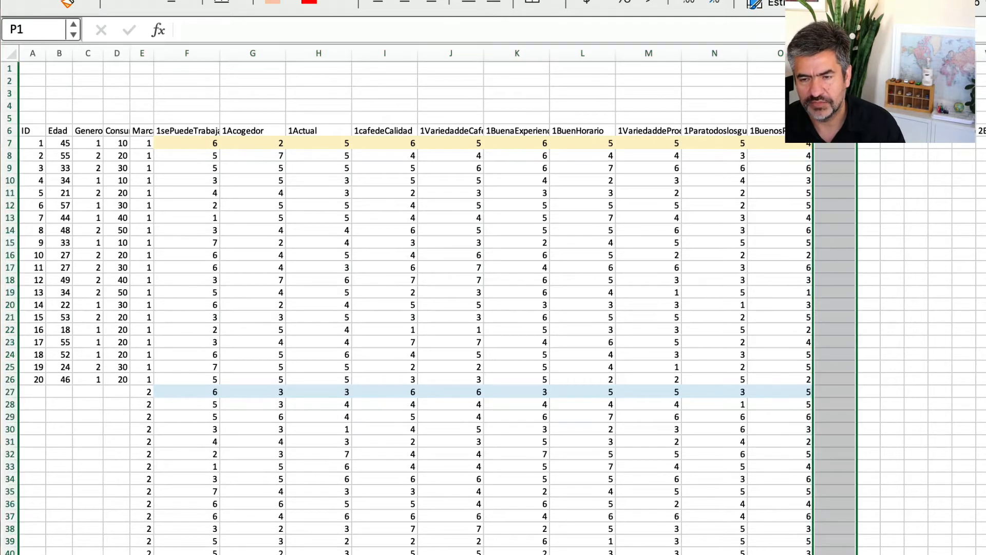
pyautogui.moveTo(836, 53); pyautogui.dragTo(983, 54)
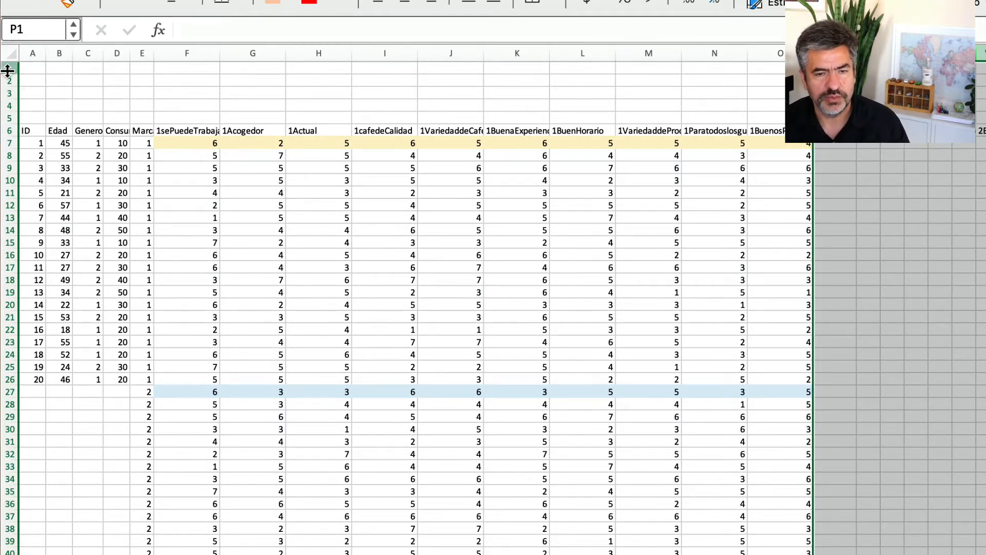
# Delete the five empty rows 1 to 5 above the column headers.
pyautogui.moveTo(8, 68); pyautogui.dragTo(10, 115)
pyautogui.rightClick(10, 115)
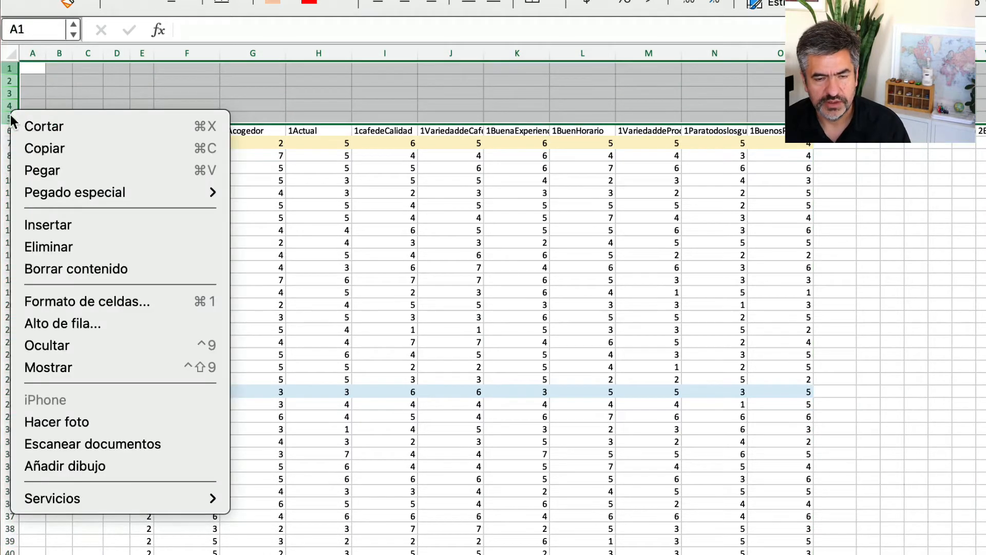
pyautogui.click(75, 239)
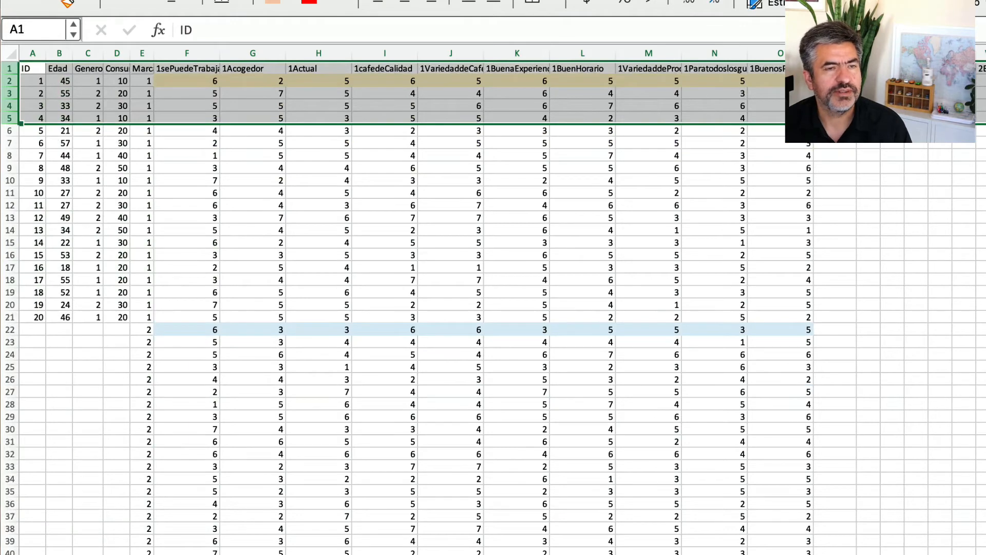
pyautogui.press('super+Tab')
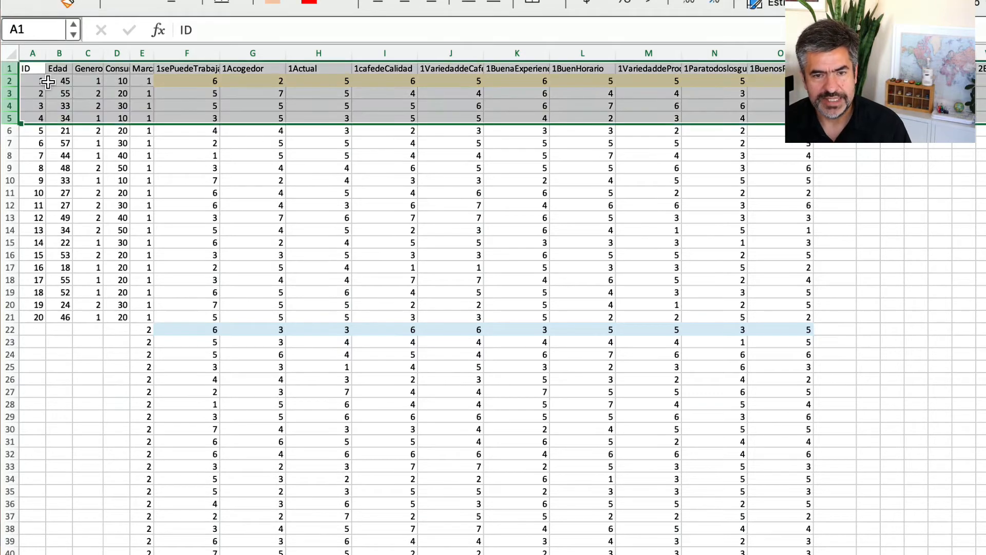
pyautogui.moveTo(11, 73); pyautogui.dragTo(10, 72)
pyautogui.click(9, 69)
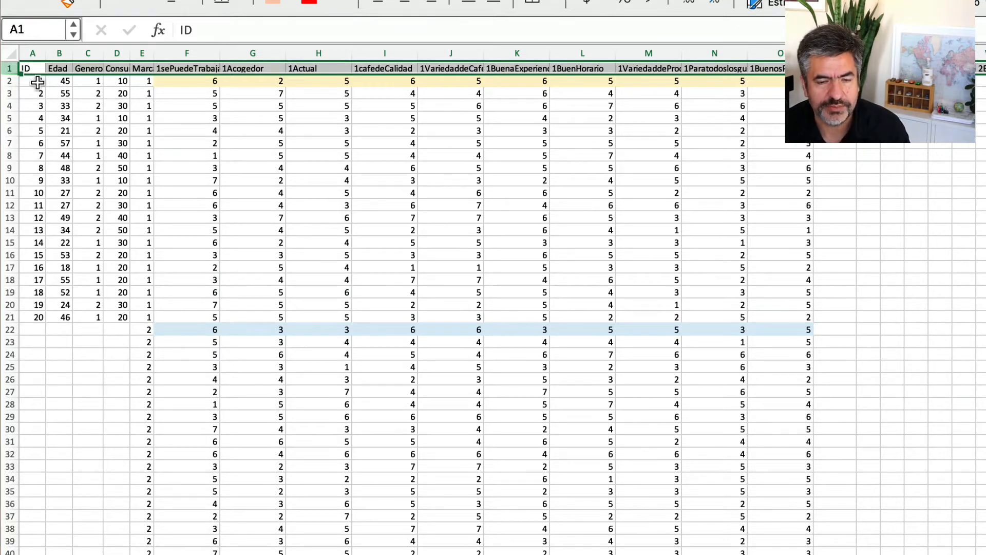
# Copy the respondents' ID, Edad, Genero and Consumo data, A2:D21, beside the Marca 2 block, starting at A22.
pyautogui.moveTo(39, 81); pyautogui.dragTo(123, 321)
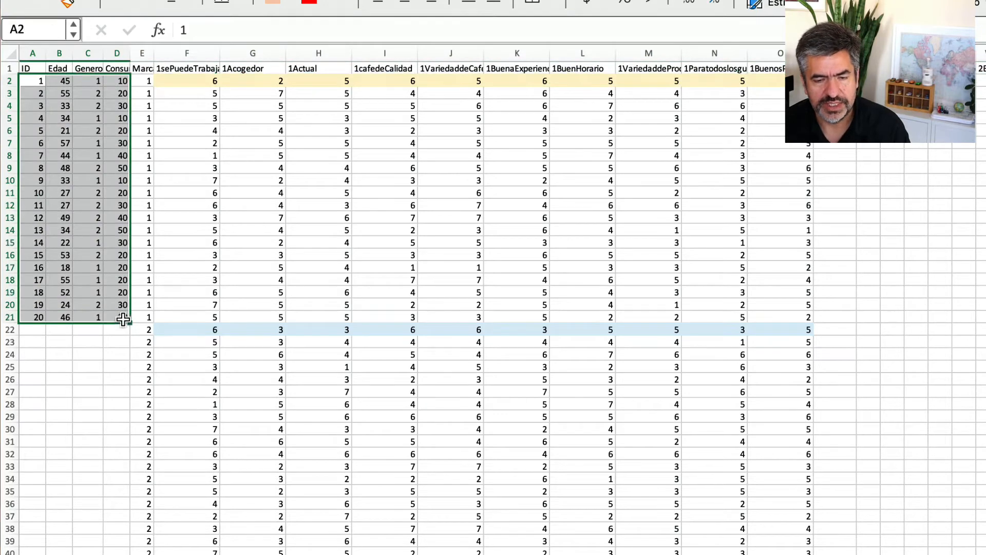
pyautogui.rightClick(123, 320)
pyautogui.click(198, 227)
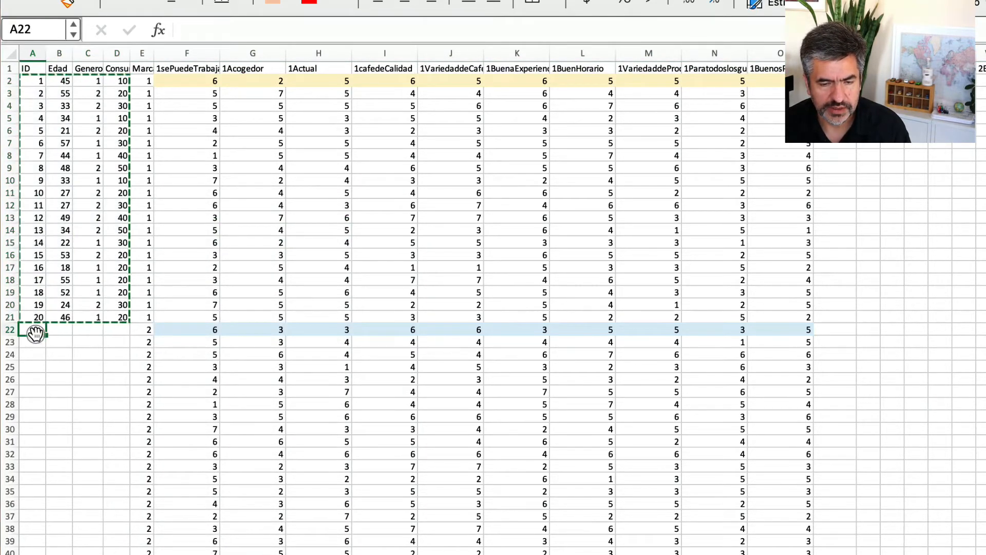
pyautogui.rightClick(38, 331)
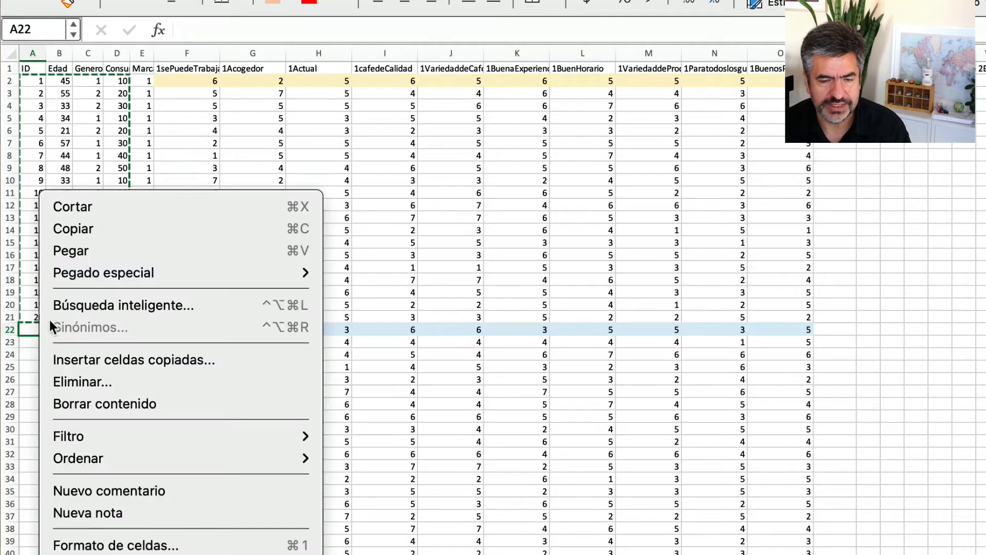
pyautogui.click(72, 249)
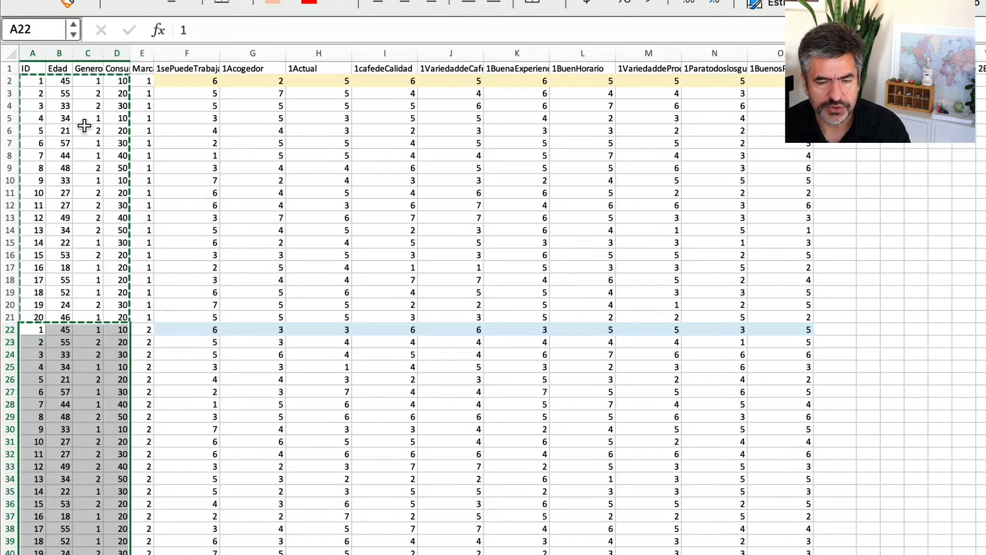
pyautogui.click(12, 79)
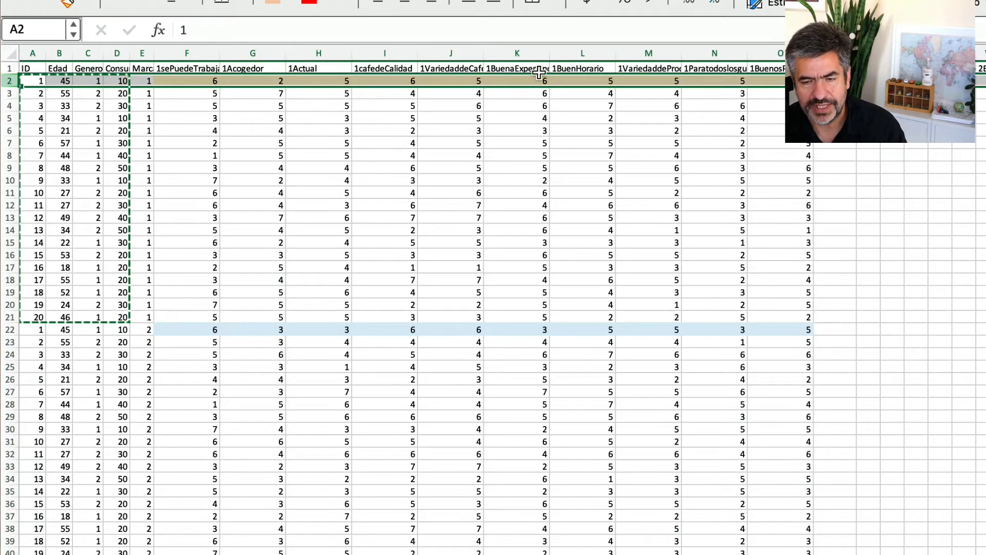
pyautogui.click(11, 329)
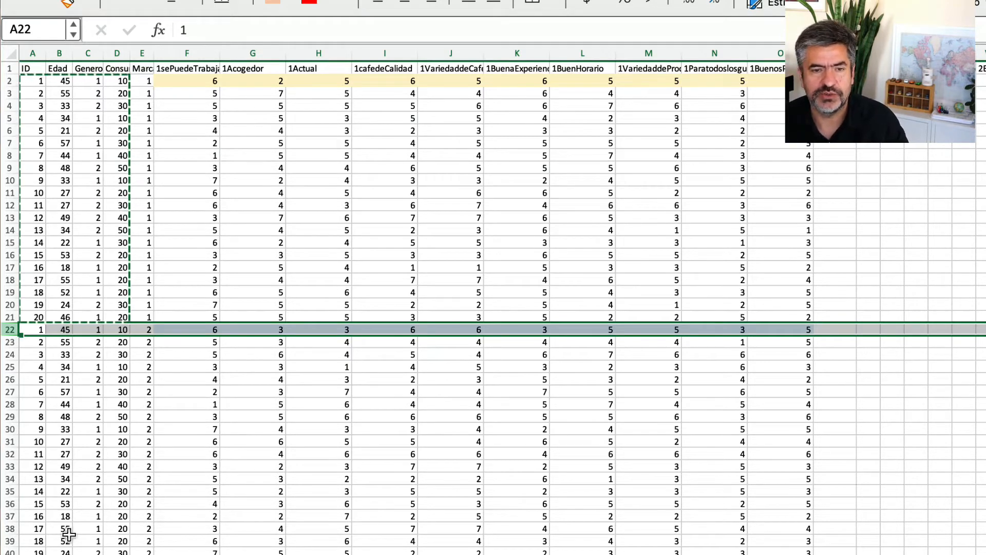
# Start saving the stacked workbook under a new name, choosing the folder CLASES 2021 / a Marketing 1 P 21 / Bases Datos Clase 2021.
pyautogui.press('super+Tab')
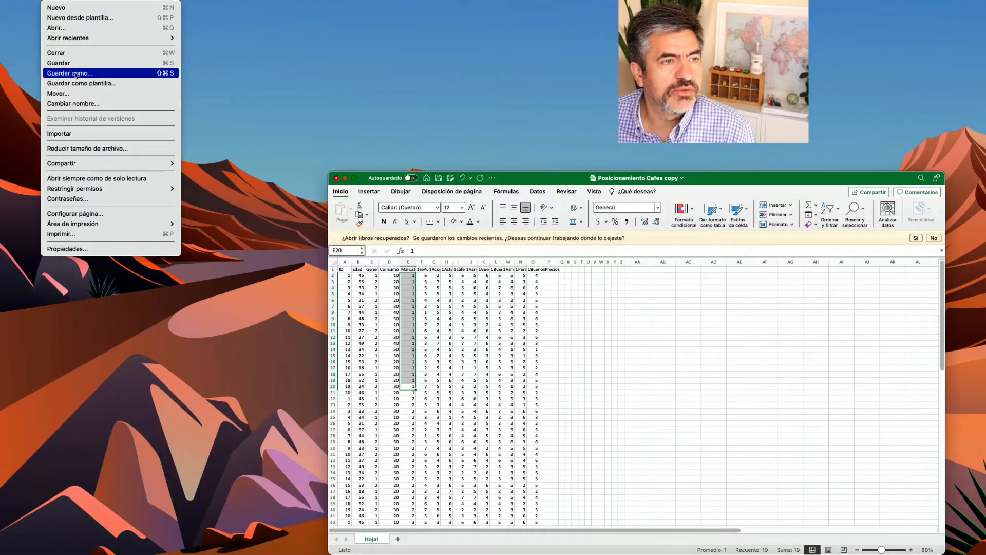
pyautogui.click(78, 75)
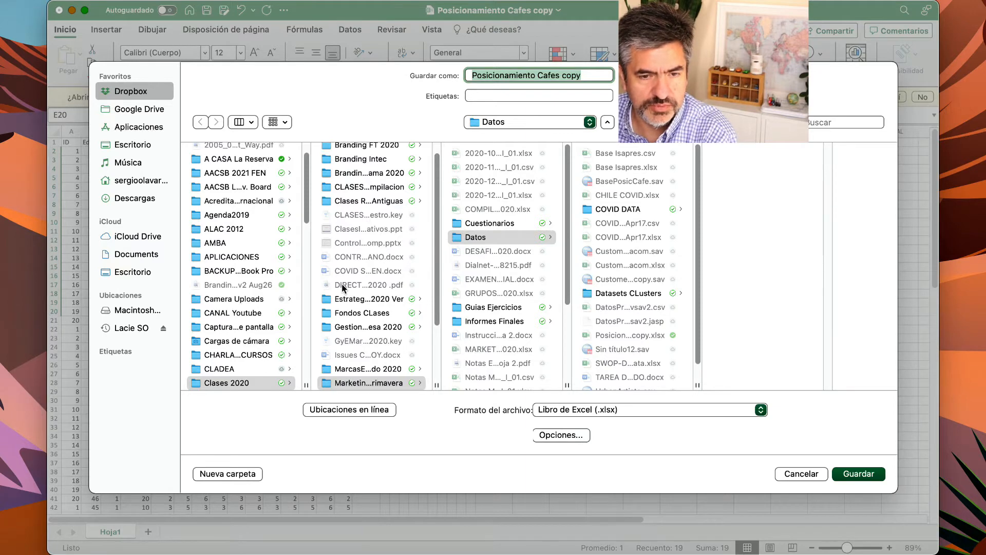
pyautogui.scroll(-5, 342, 226)
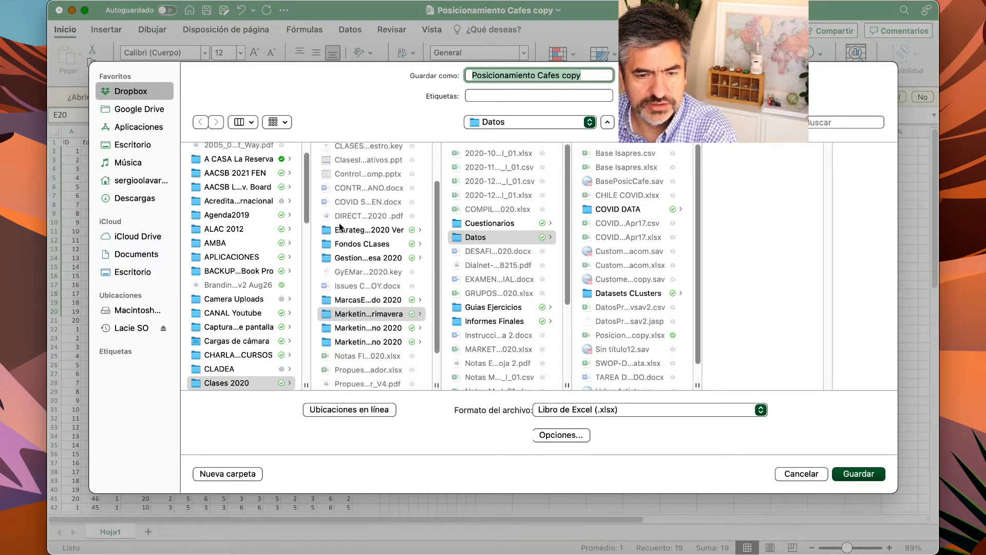
pyautogui.scroll(-3, 365, 303)
pyautogui.scroll(-2, 252, 359)
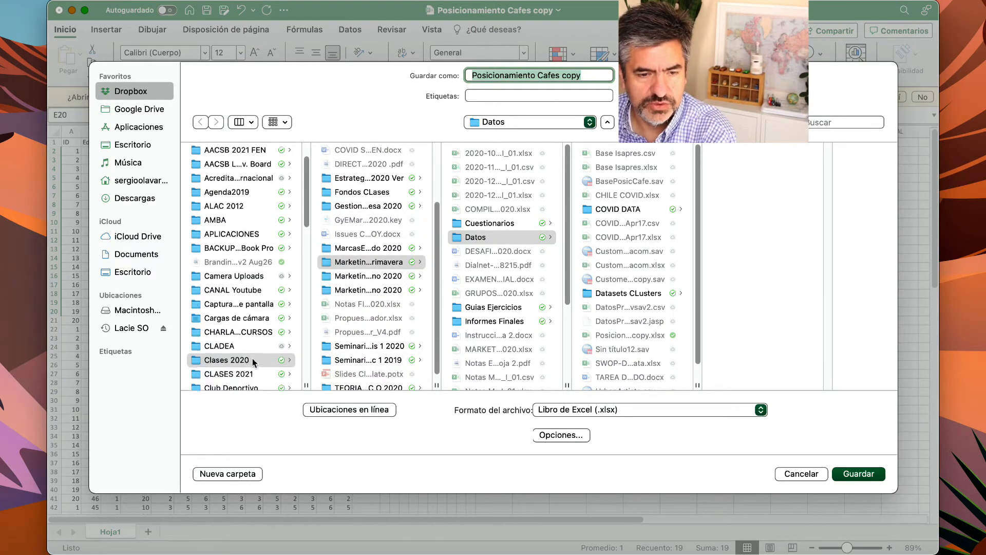
pyautogui.scroll(-2, 252, 359)
pyautogui.click(241, 343)
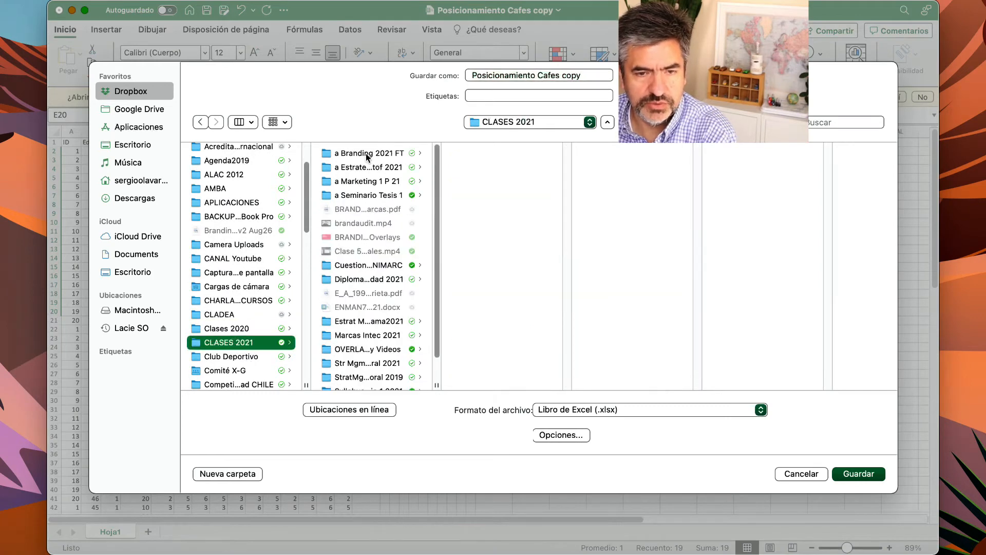
pyautogui.click(359, 182)
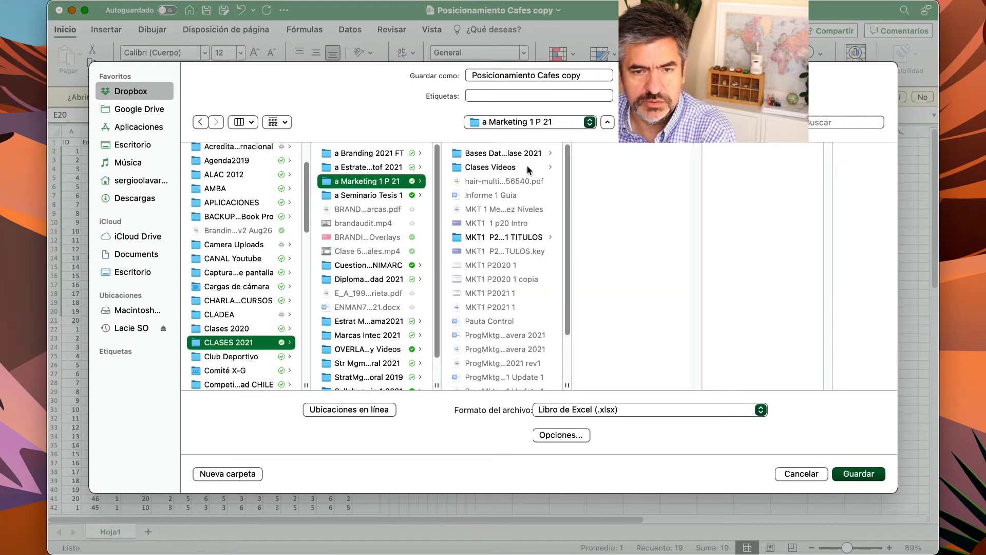
pyautogui.click(481, 154)
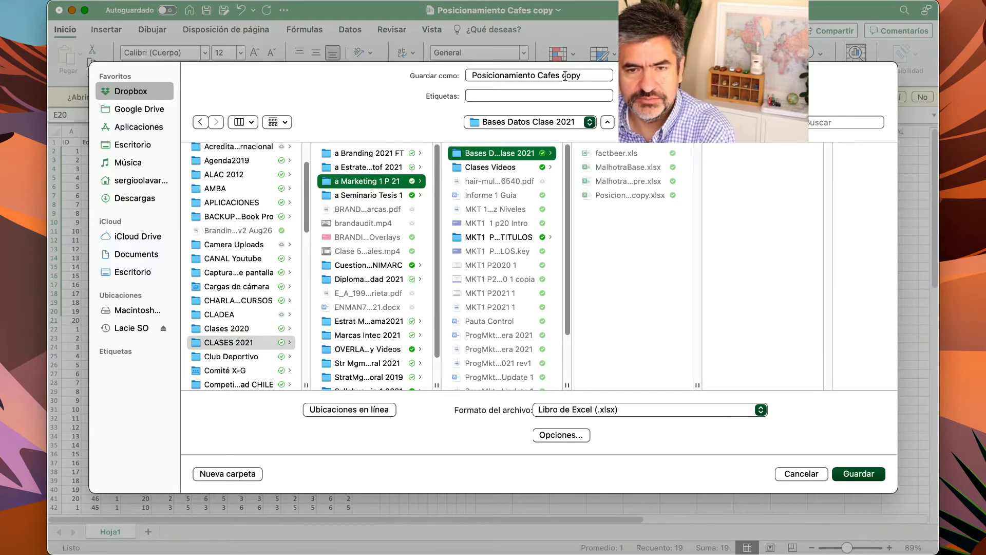
# Name the workbook copy Posicionamiento CafesArreglado and save it as an Excel .xlsx file.
pyautogui.moveTo(560, 76); pyautogui.dragTo(611, 76)
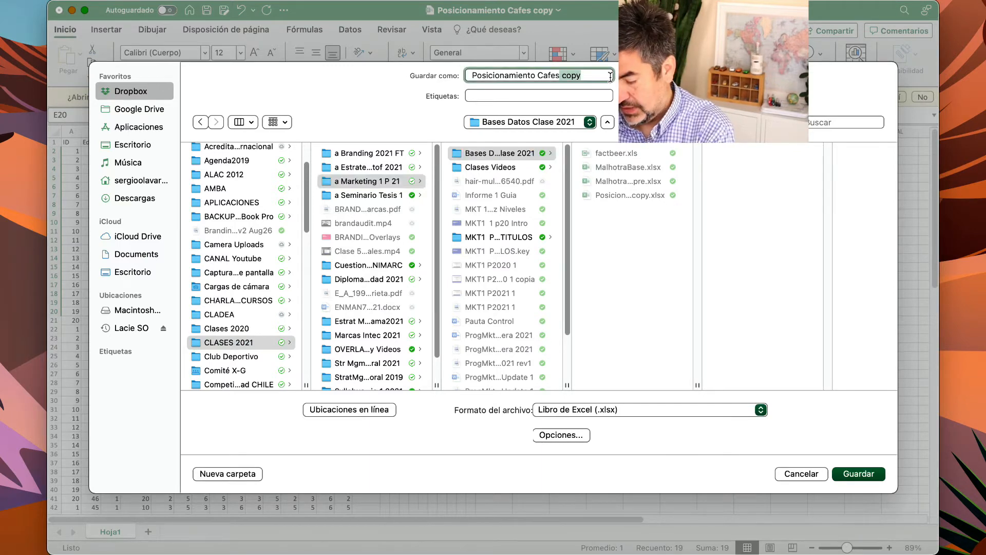
pyautogui.write('Arreglad')
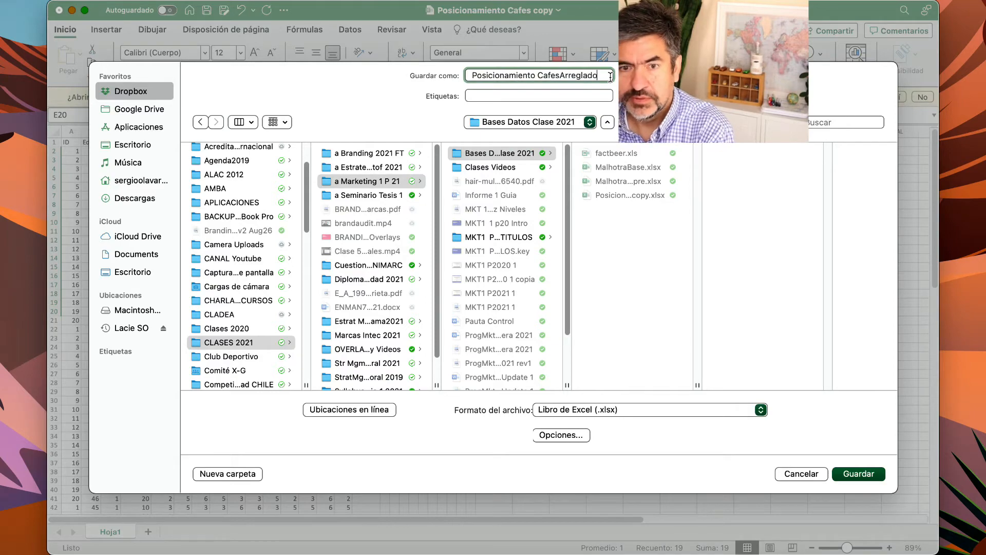
pyautogui.click(852, 473)
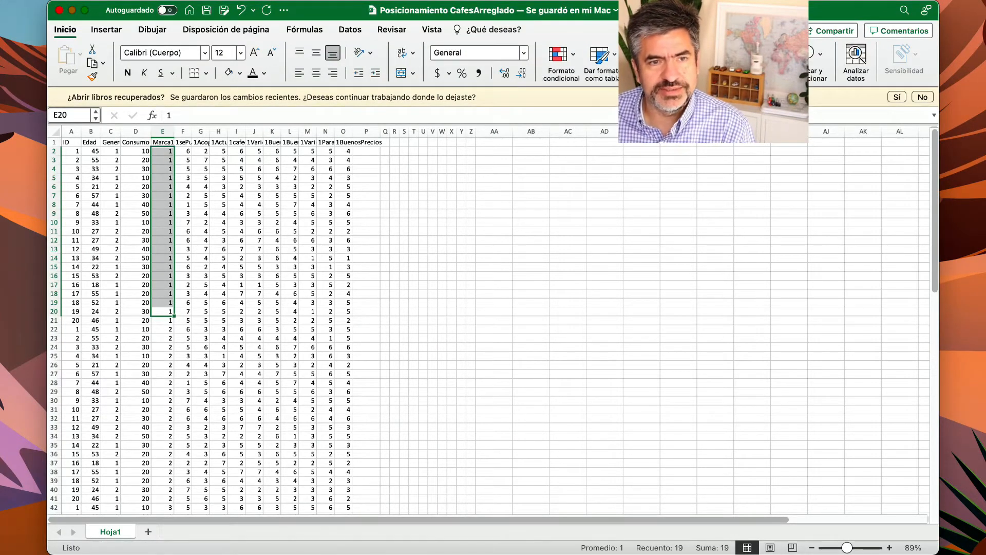
# Switch to IBM SPSS Statistics and browse for another file, limiting the file type to Excel data.
pyautogui.press('super+Tab')
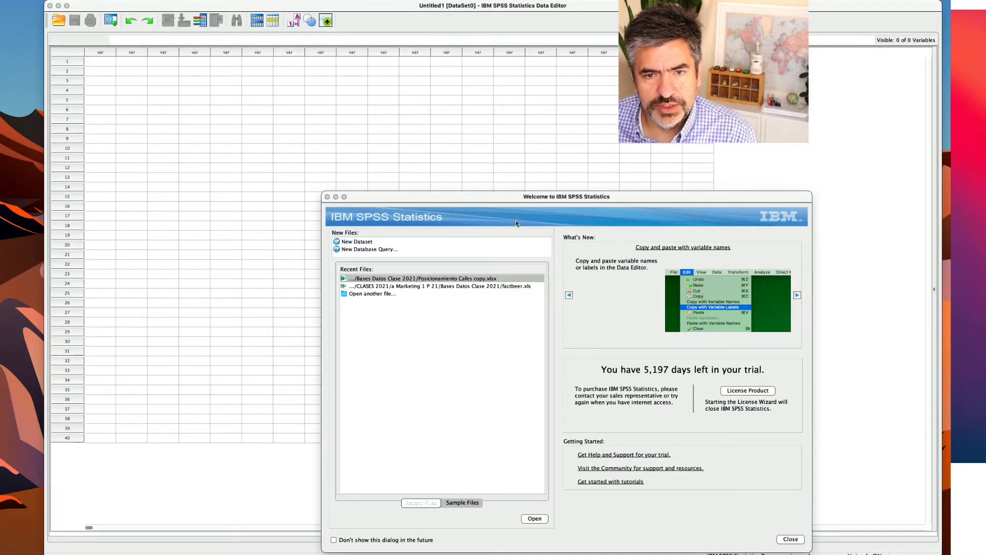
pyautogui.click(517, 224)
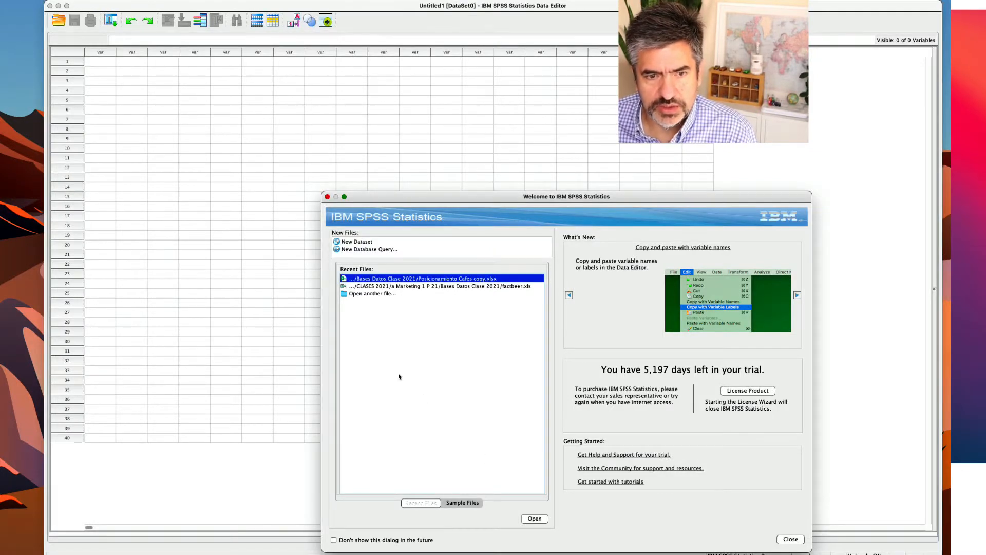
pyautogui.click(348, 294)
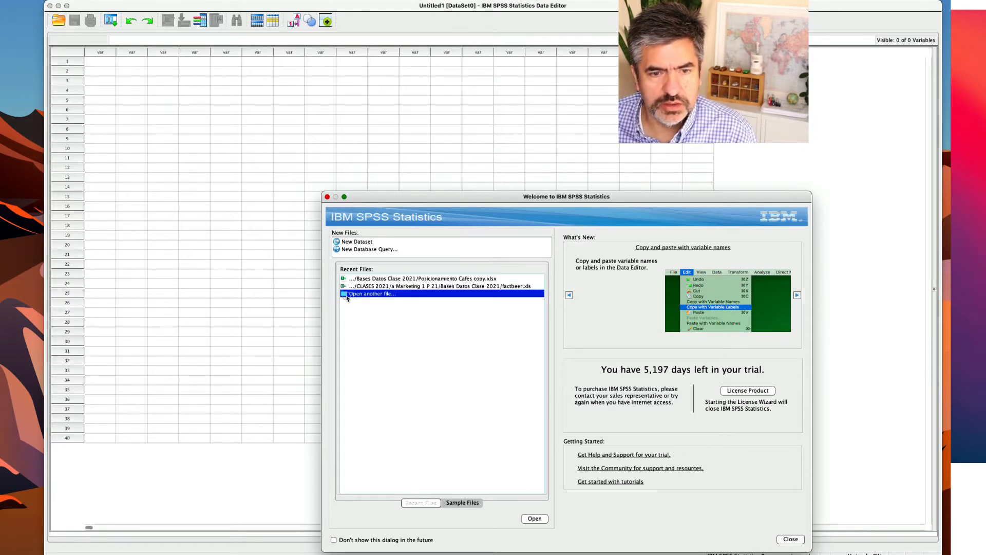
pyautogui.doubleClick(347, 295)
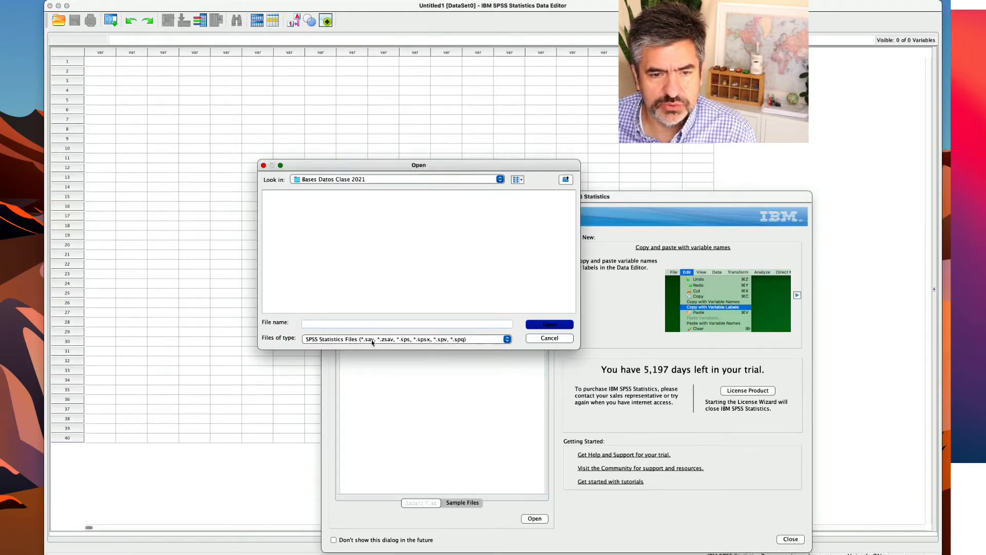
pyautogui.click(372, 342)
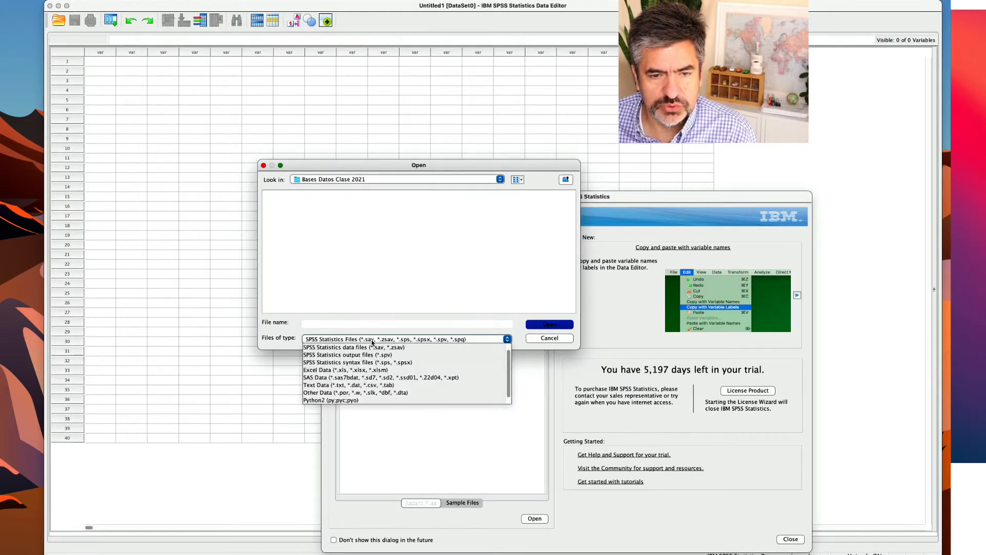
pyautogui.click(376, 371)
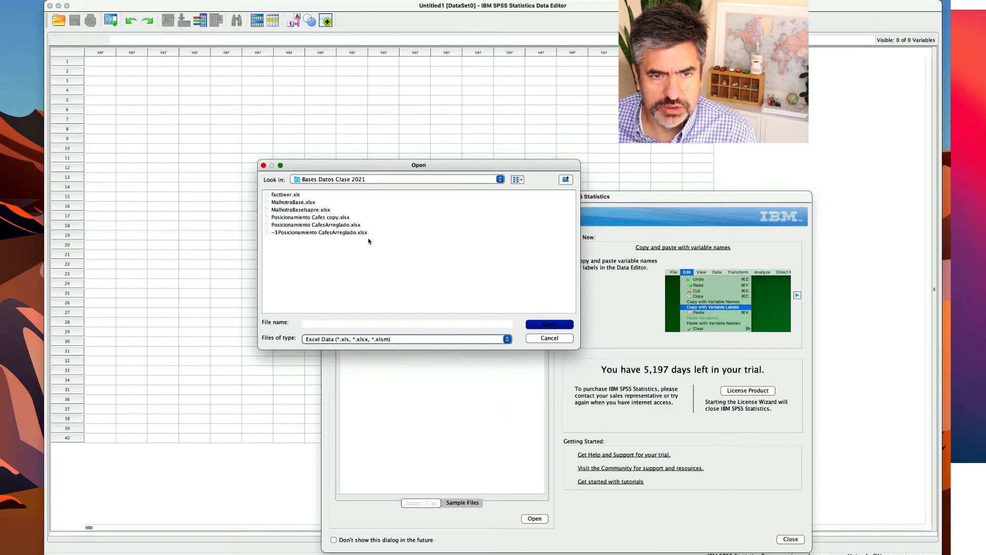
# Import Posicionamiento CafesArreglado.xlsx from worksheet Hoja1, reading the variable names from the first row of data.
pyautogui.click(309, 225)
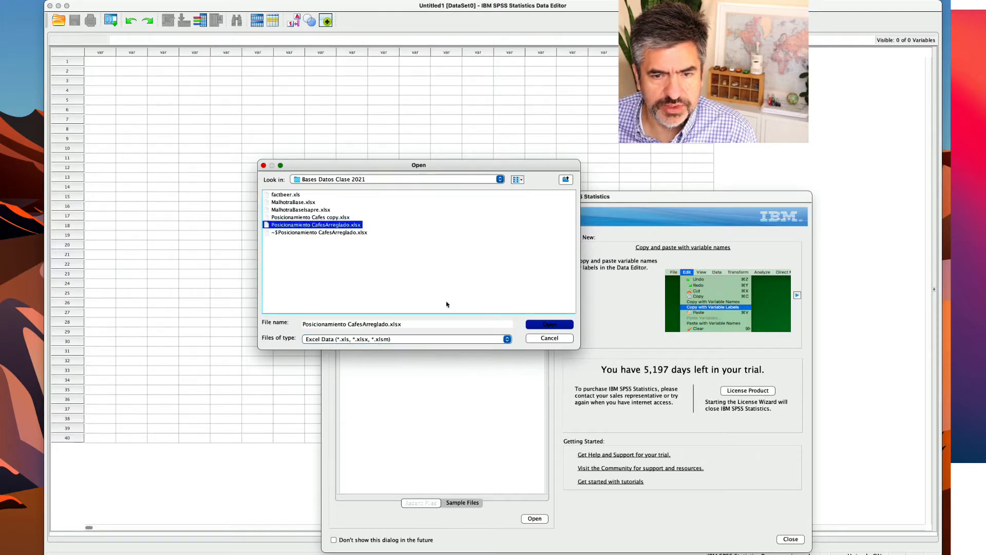
pyautogui.click(535, 324)
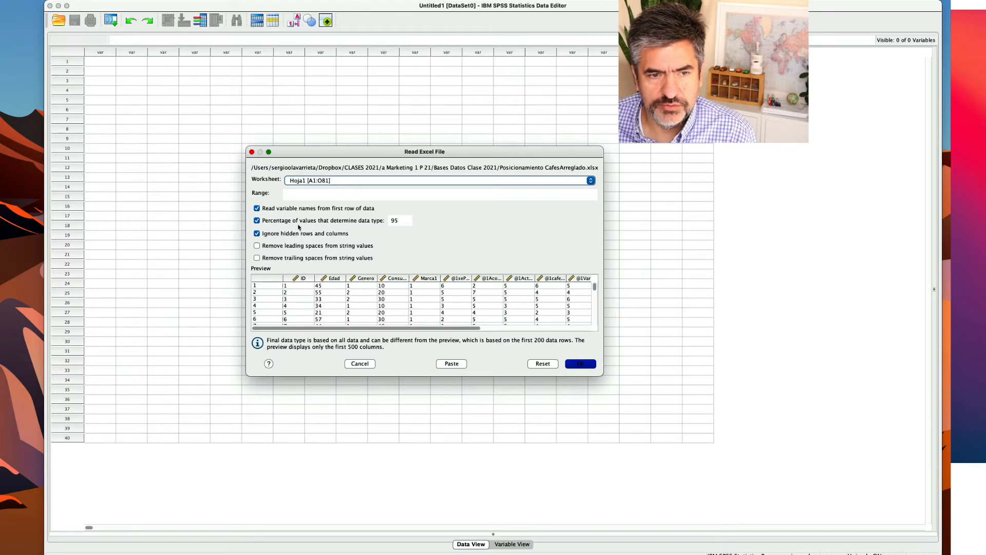
pyautogui.click(580, 363)
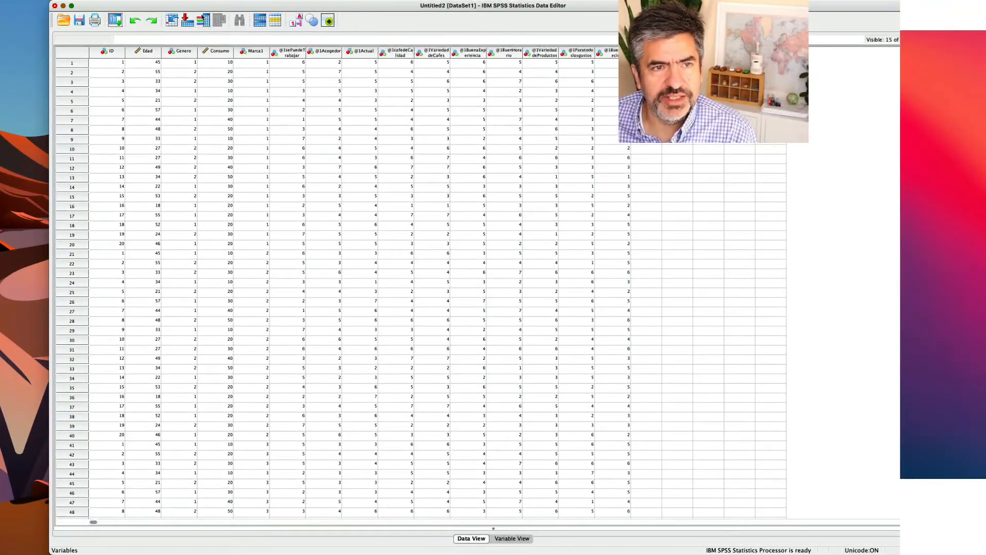
# Examine the imported dataset down to its last case to check that all four brands' blocks are present.
pyautogui.scroll(-10, 159, 121)
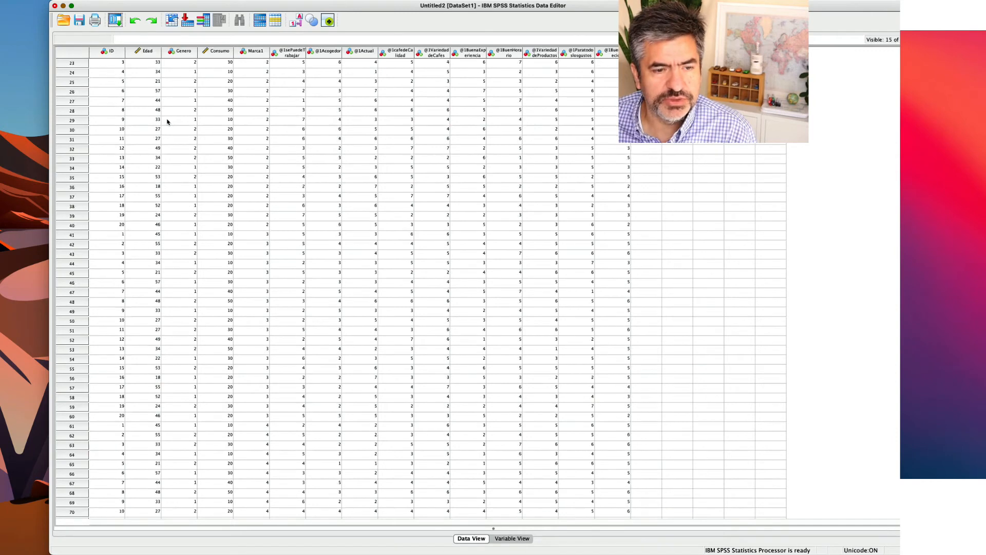
pyautogui.scroll(-7, 161, 252)
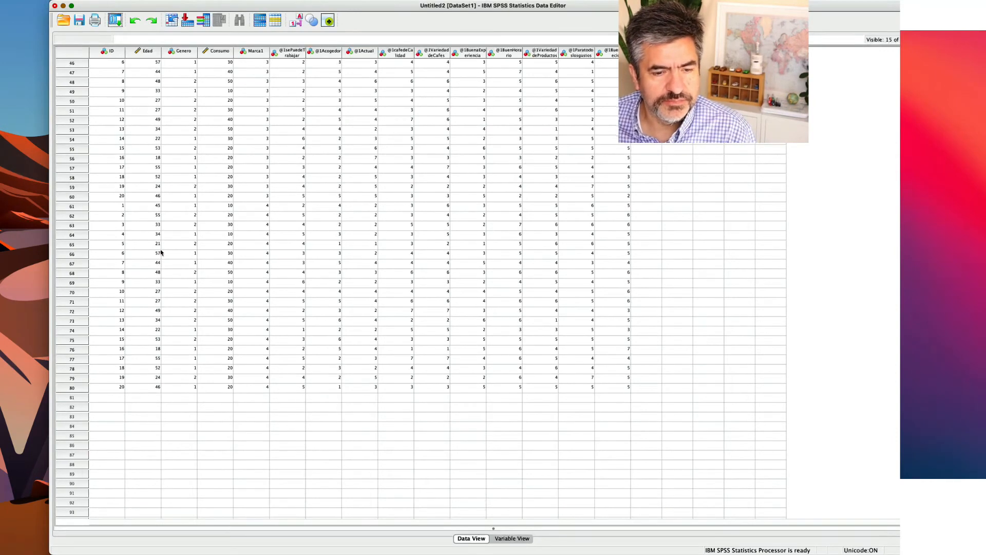
pyautogui.scroll(-5, 159, 254)
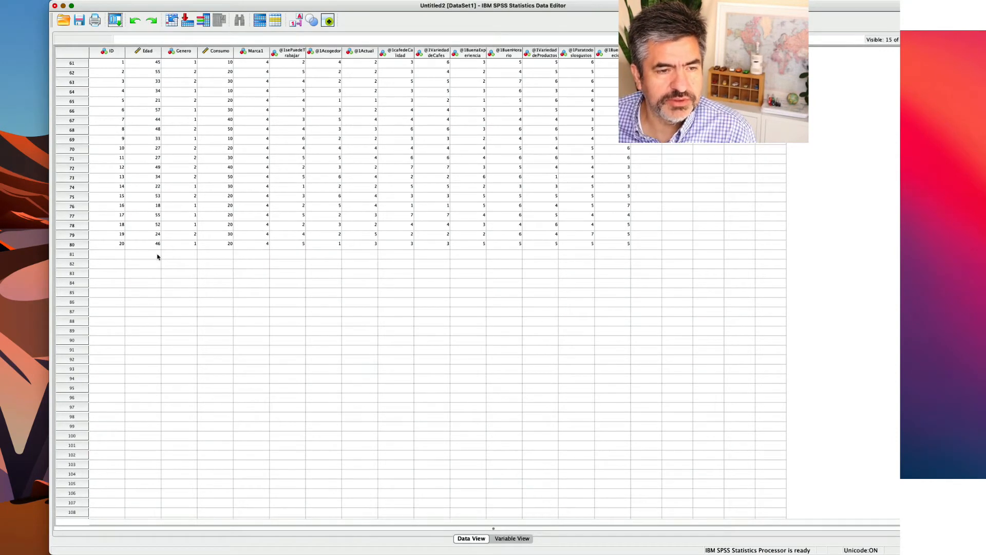
pyautogui.scroll(1, 134, 255)
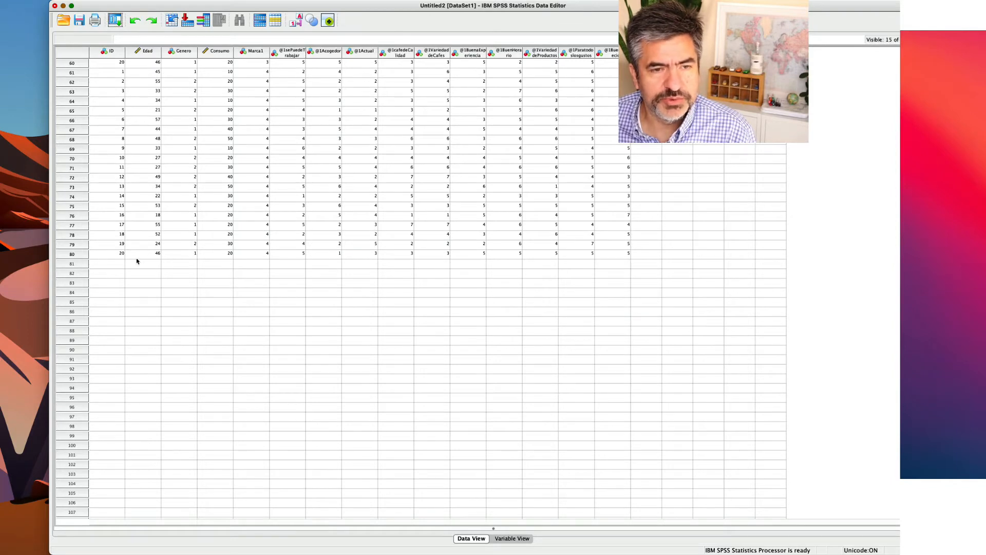
pyautogui.scroll(8, 149, 254)
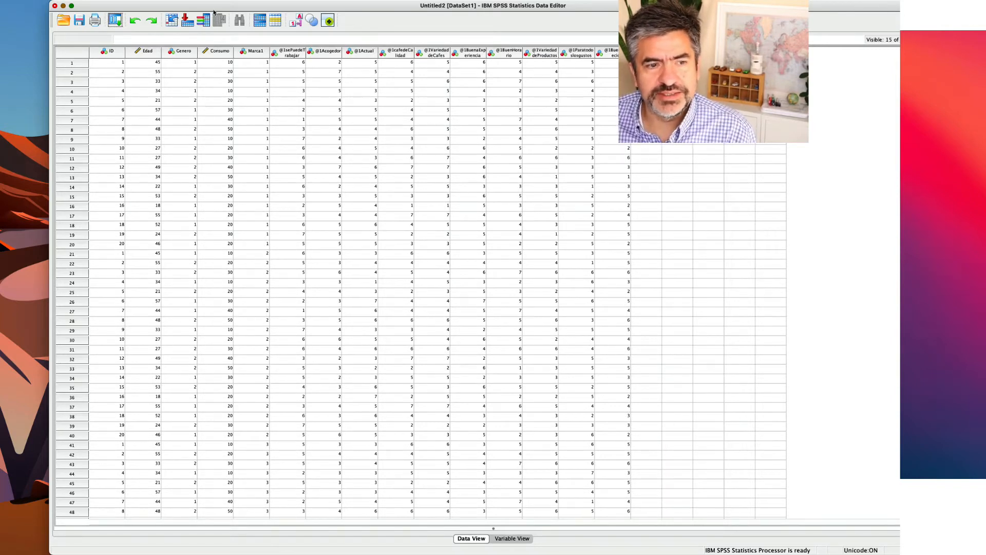
pyautogui.moveTo(270, 6)
pyautogui.mouseDown()
pyautogui.moveTo(283, 7)
pyautogui.moveTo(270, 6)
pyautogui.mouseUp()
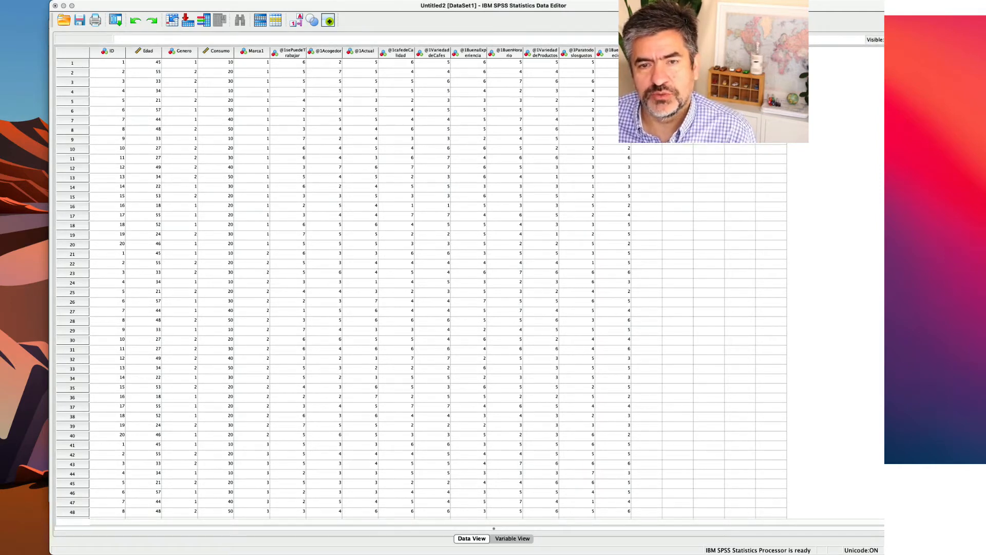
pyautogui.click(432, 120)
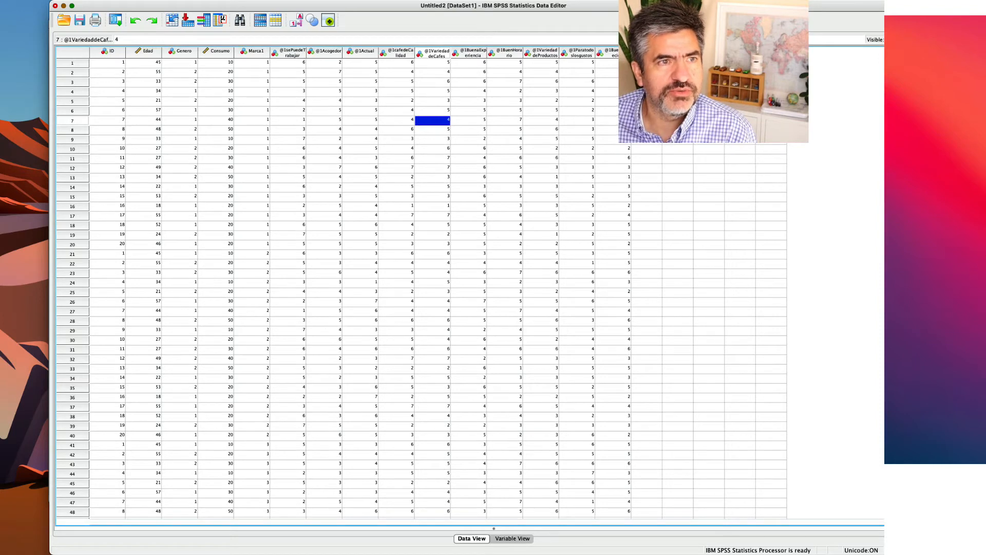
pyautogui.click(67, 0)
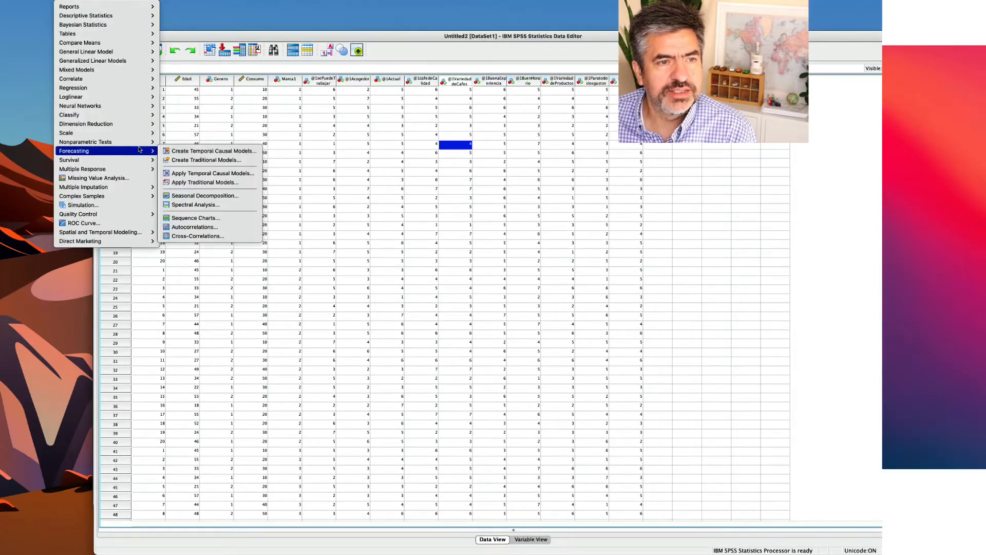
pyautogui.moveTo(130, 151)
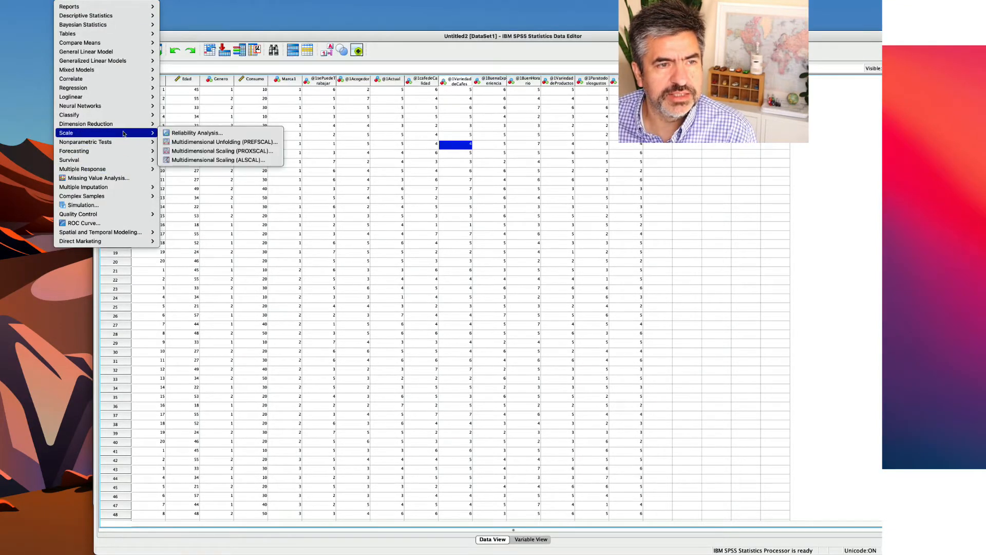
pyautogui.moveTo(130, 126)
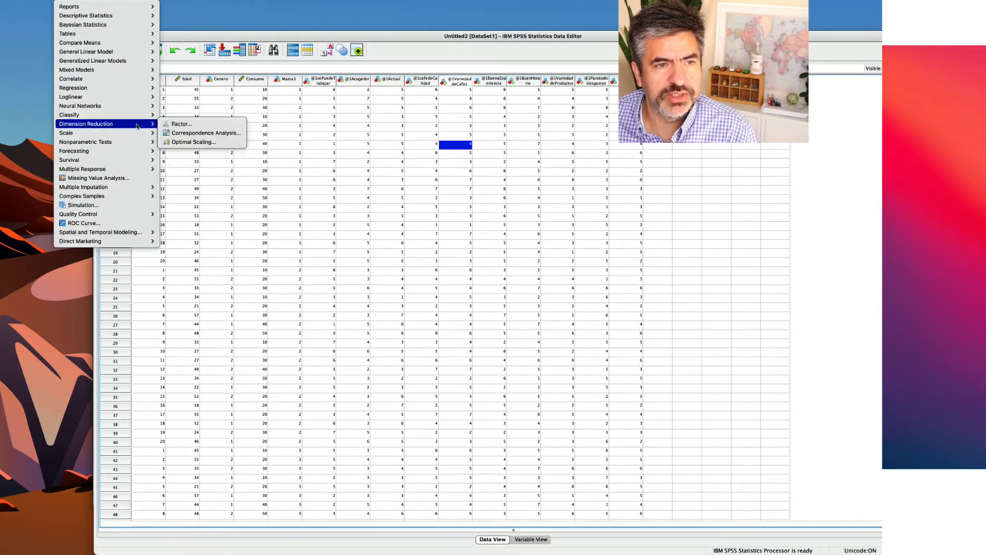
pyautogui.click(189, 128)
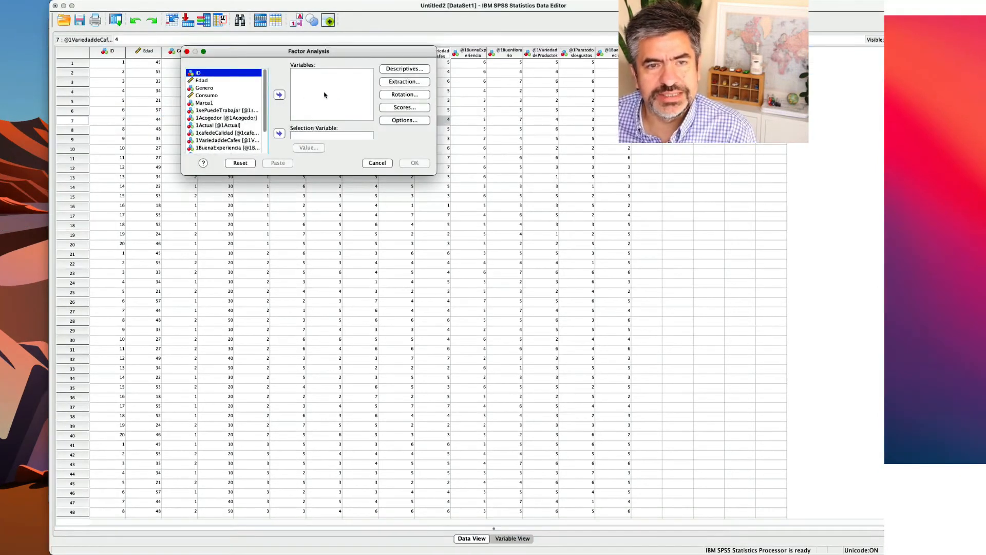
pyautogui.click(217, 110)
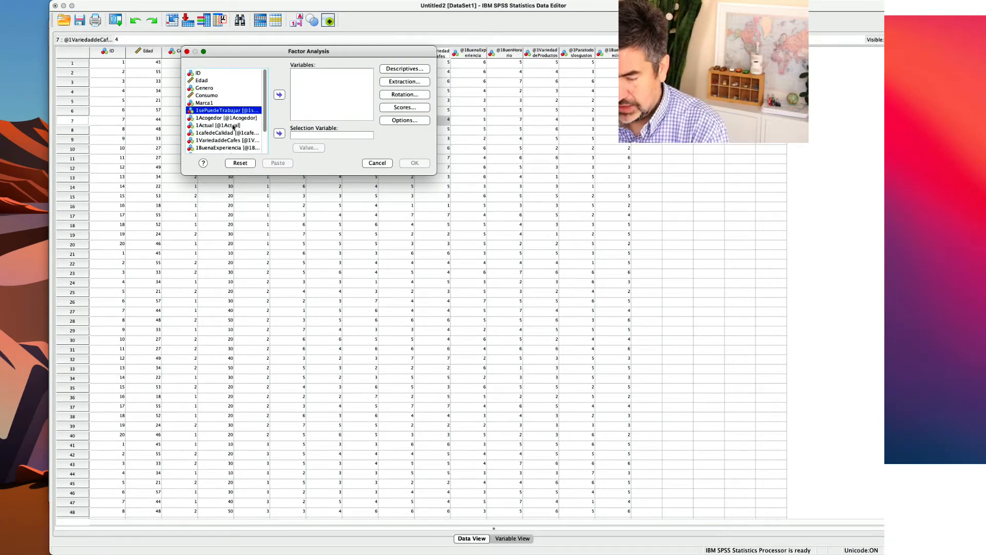
pyautogui.scroll(-3, 231, 128)
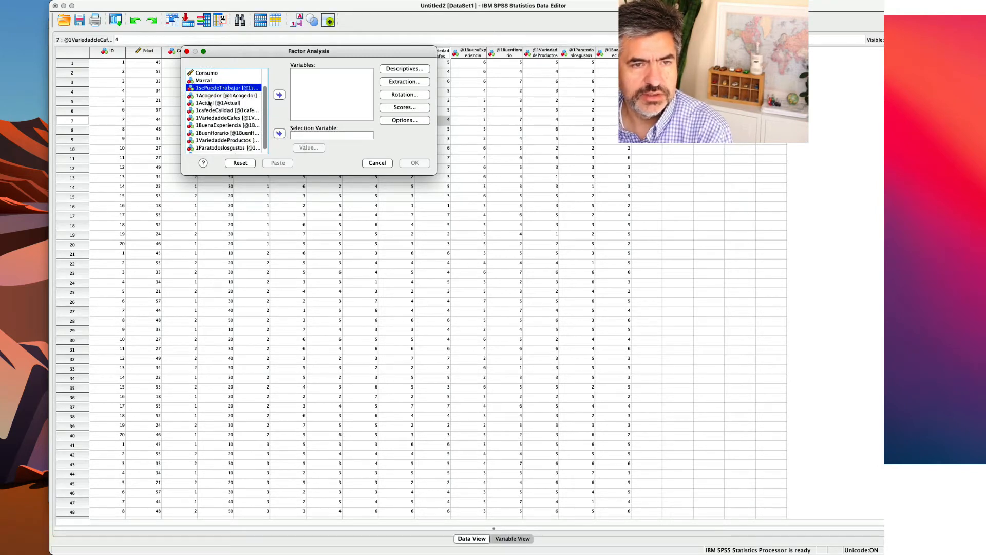
pyautogui.moveTo(205, 90); pyautogui.dragTo(215, 151)
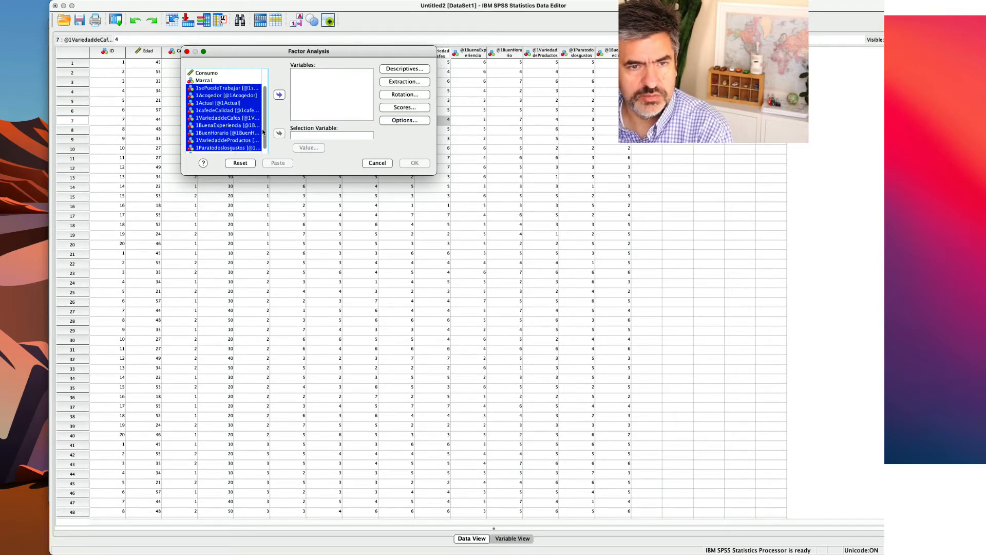
pyautogui.moveTo(266, 132); pyautogui.dragTo(248, 151)
pyautogui.click(279, 94)
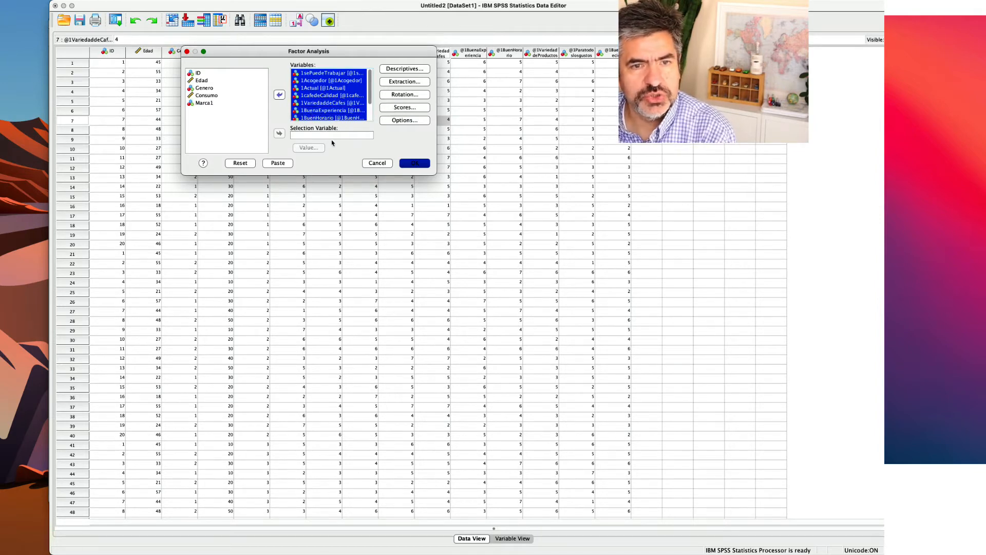
pyautogui.click(279, 95)
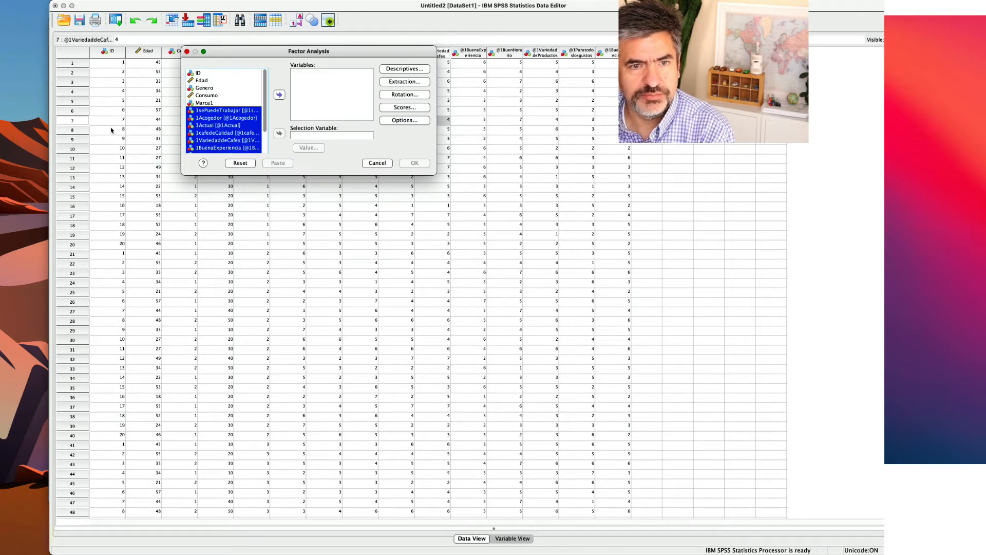
pyautogui.click(373, 163)
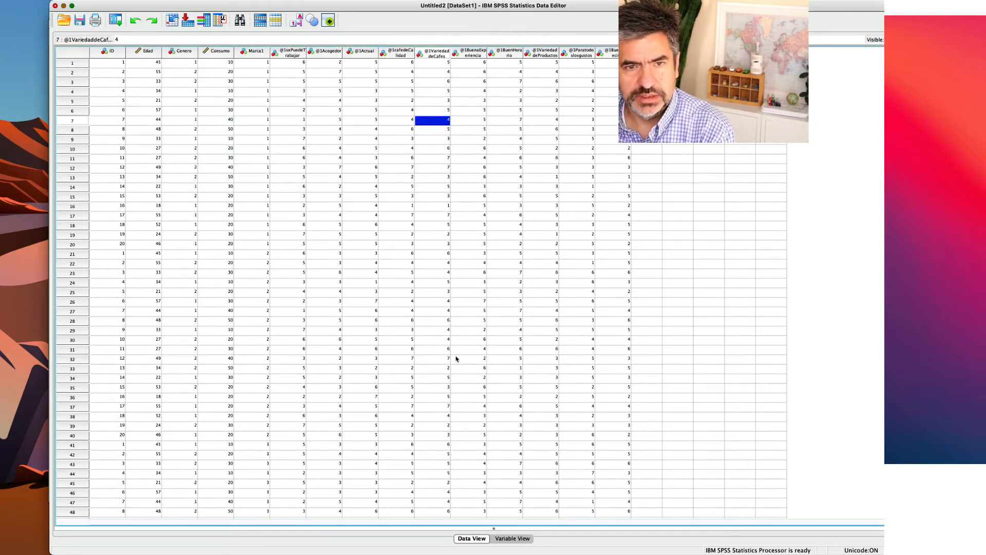
pyautogui.click(513, 538)
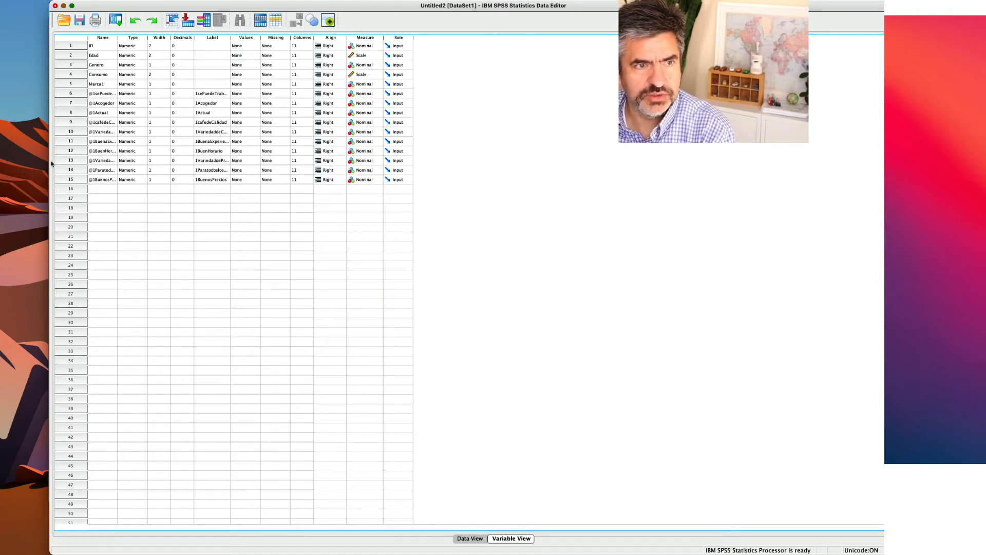
pyautogui.click(368, 86)
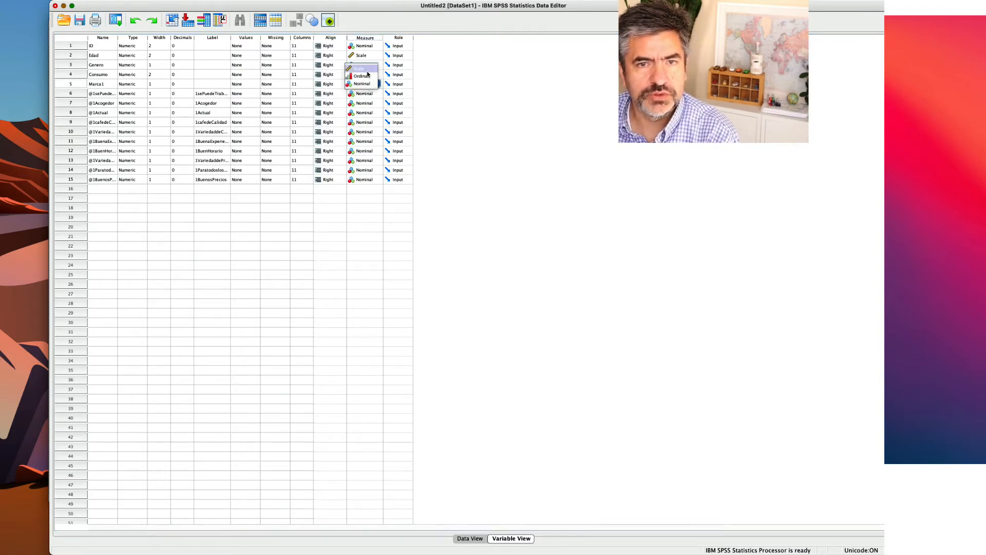
pyautogui.click(366, 69)
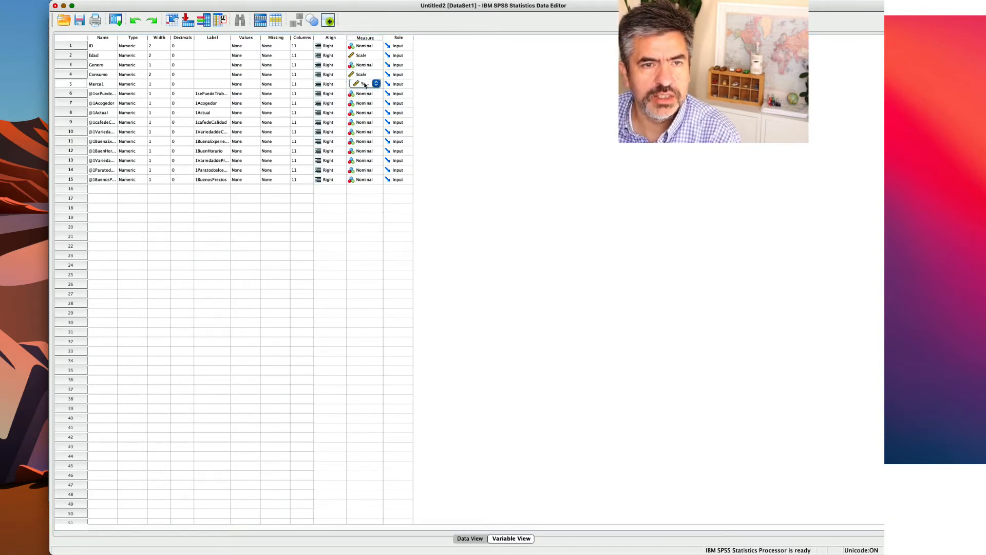
pyautogui.click(364, 85)
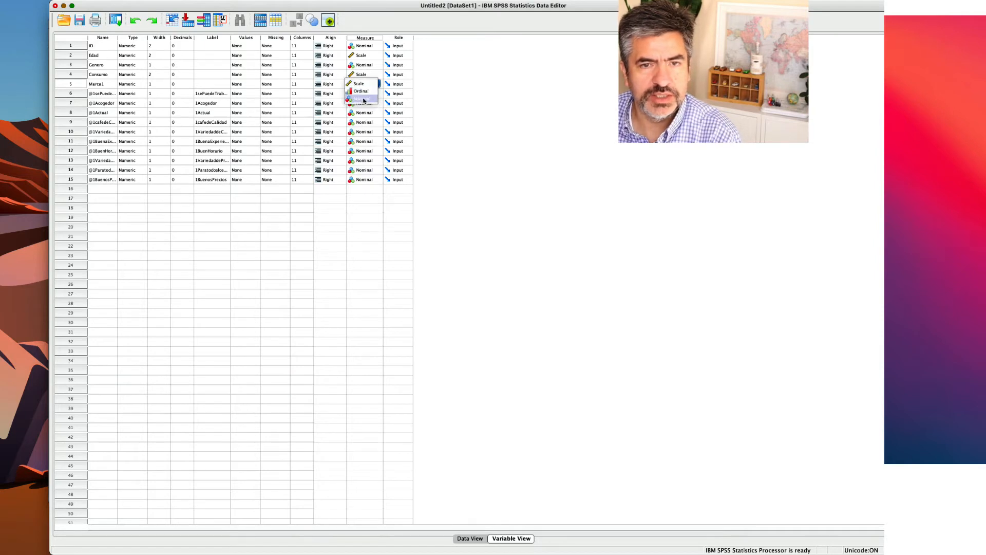
pyautogui.click(362, 98)
pyautogui.click(362, 96)
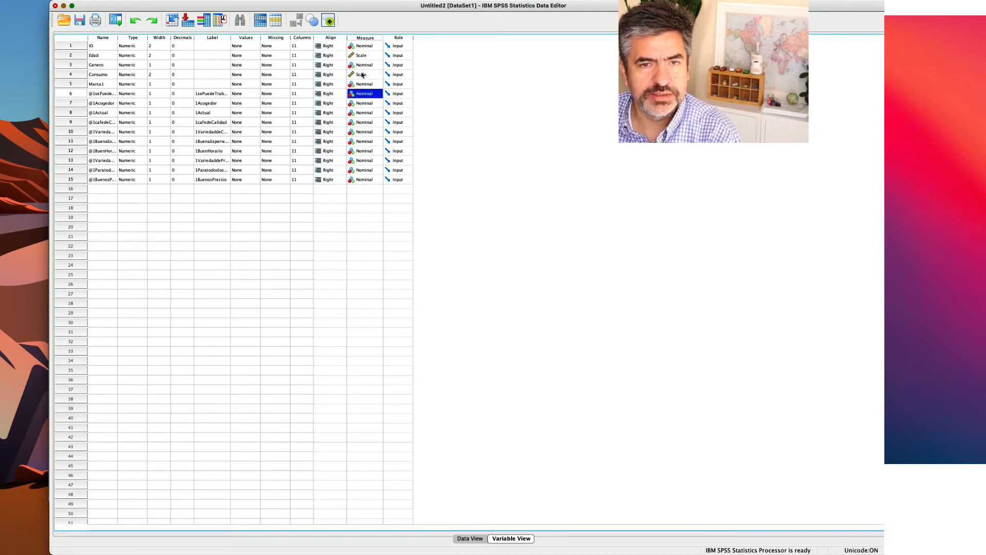
pyautogui.click(354, 96)
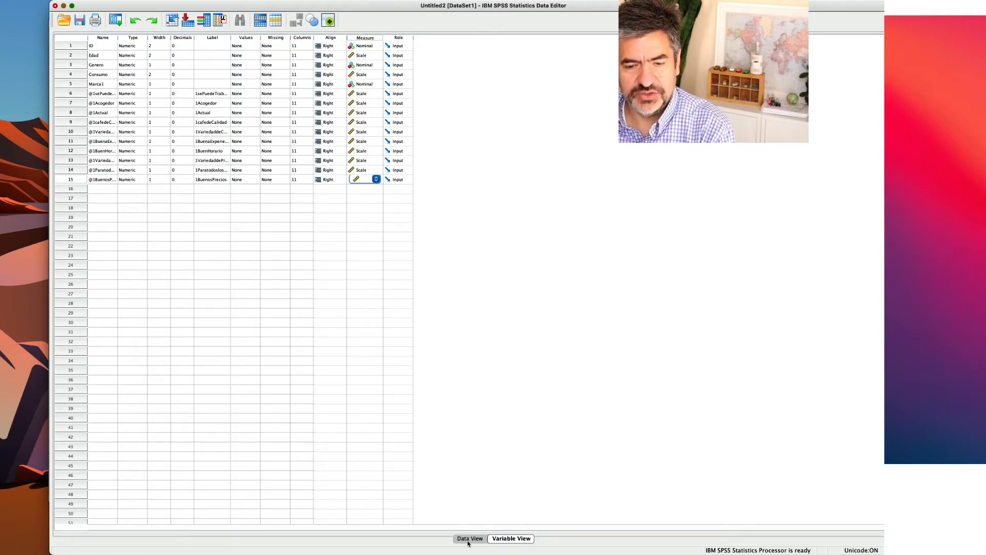
# Set up a factor analysis of the dataset with the ten rating variables, from 1sePuedeTrabajar through 1BuenosPrecios.
pyautogui.click(469, 539)
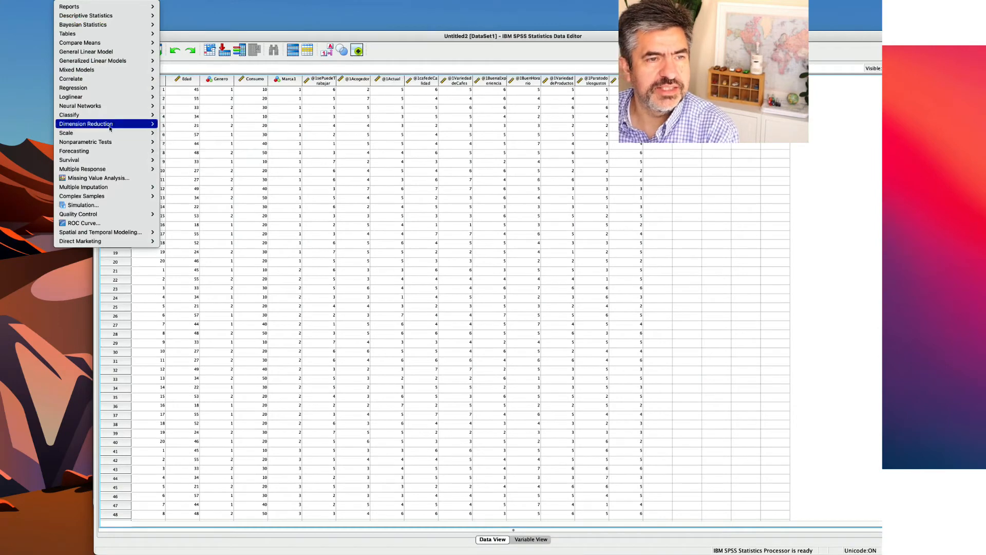
pyautogui.moveTo(112, 124)
pyautogui.click(181, 126)
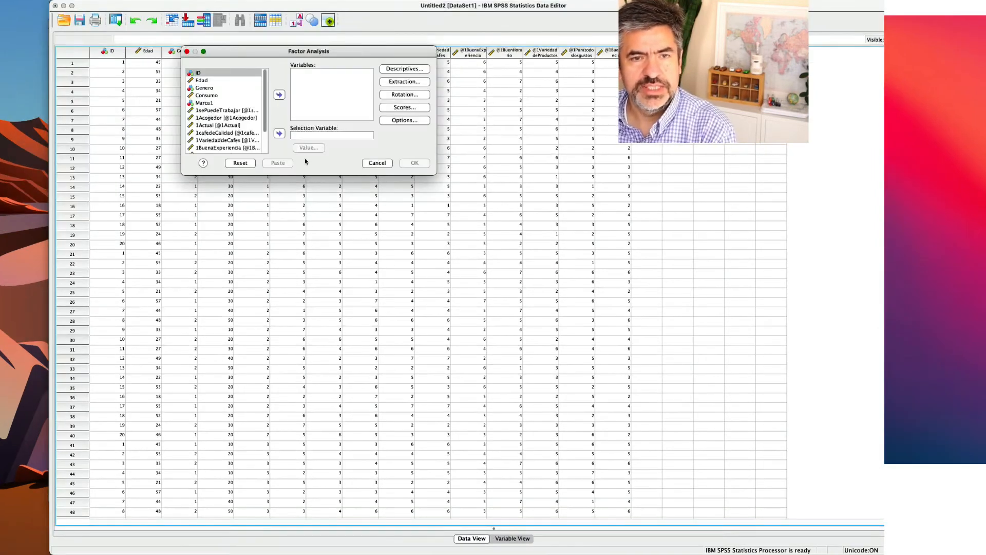
pyautogui.click(207, 112)
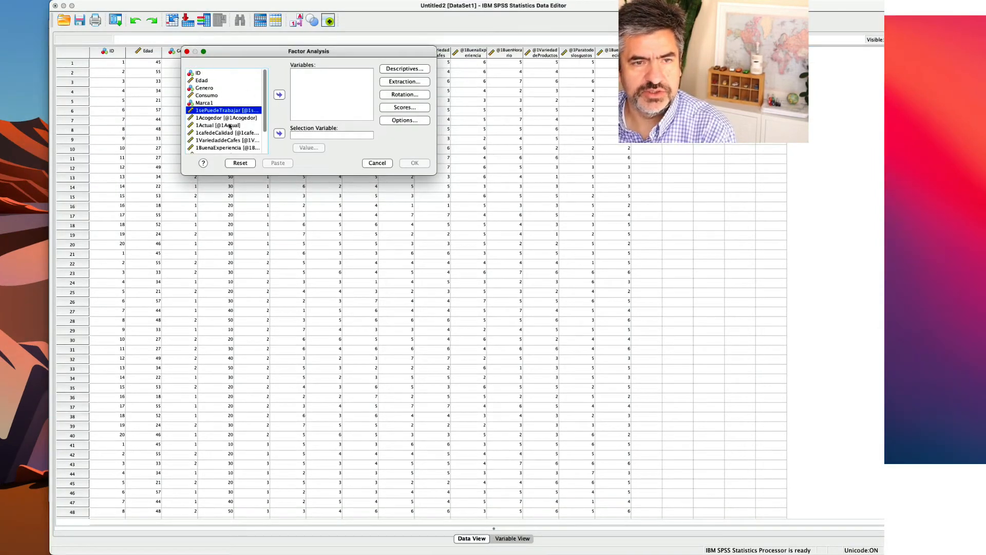
pyautogui.scroll(-2, 262, 122)
pyautogui.keyDown('shift'); pyautogui.click(238, 150); pyautogui.keyUp('shift')
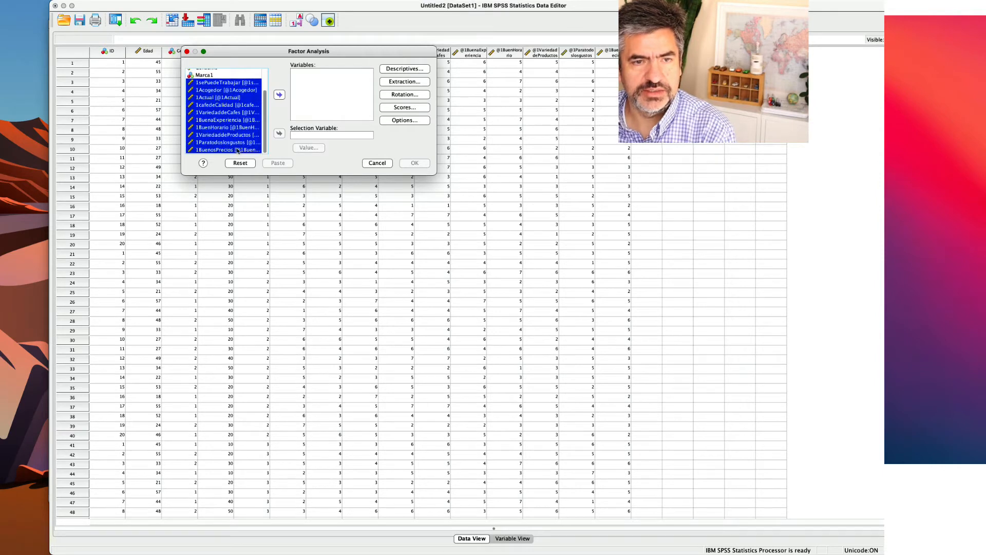
pyautogui.click(280, 95)
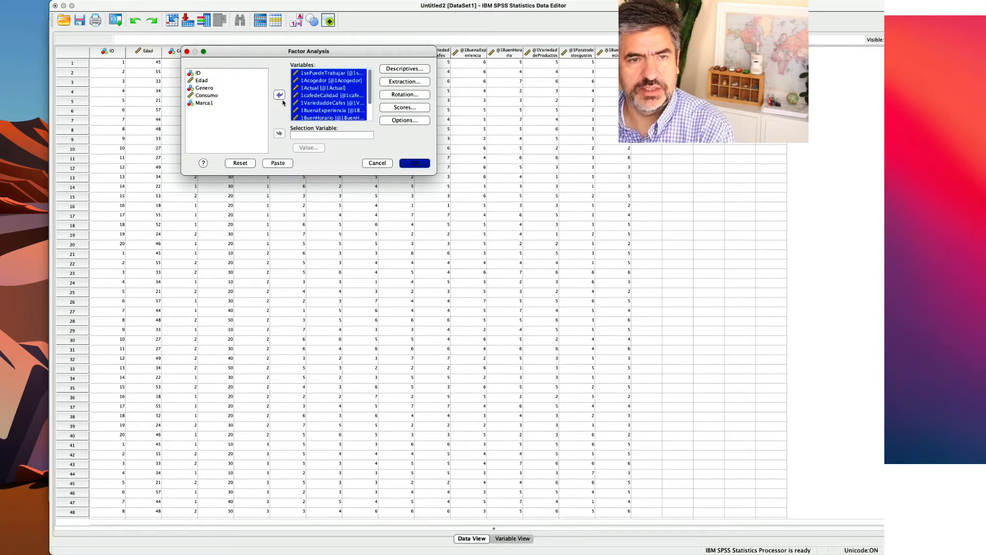
# Set the factor extraction method to Generalized least squares and include the scree plot.
pyautogui.click(404, 82)
pyautogui.click(257, 177)
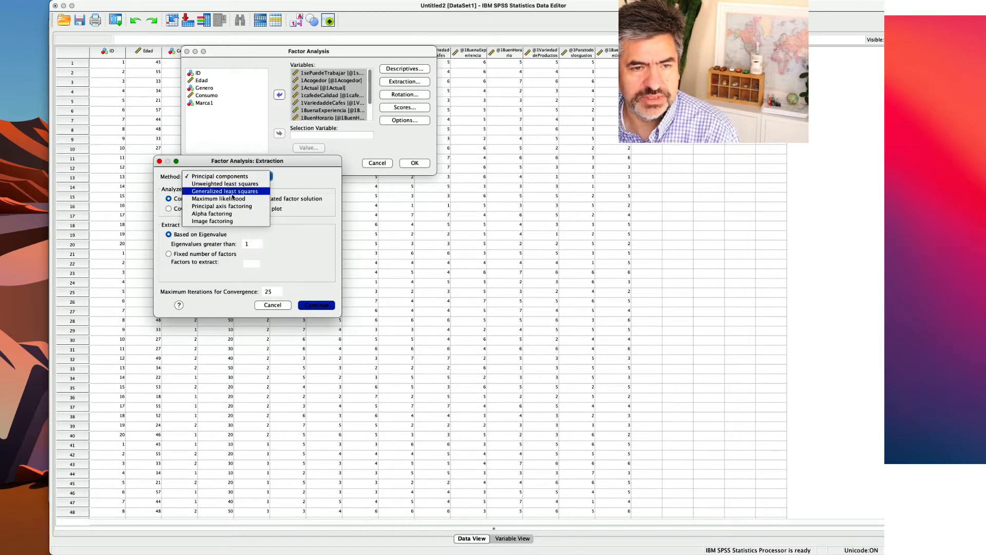
pyautogui.click(234, 192)
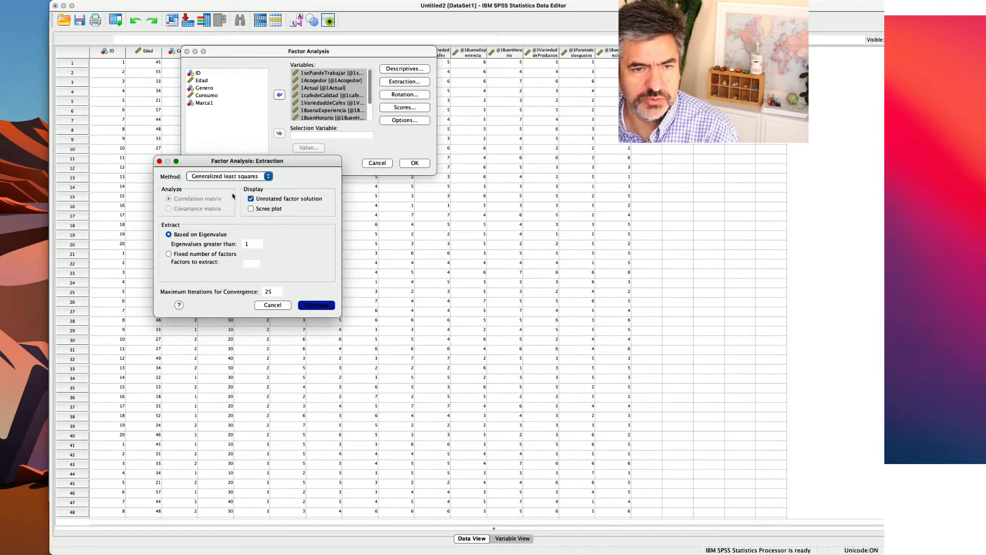
pyautogui.click(251, 210)
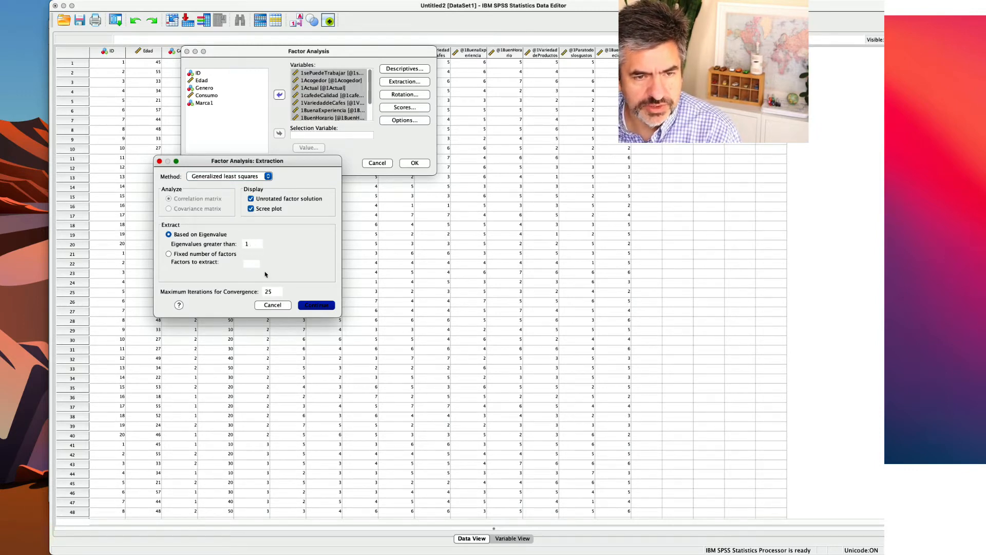
pyautogui.click(312, 308)
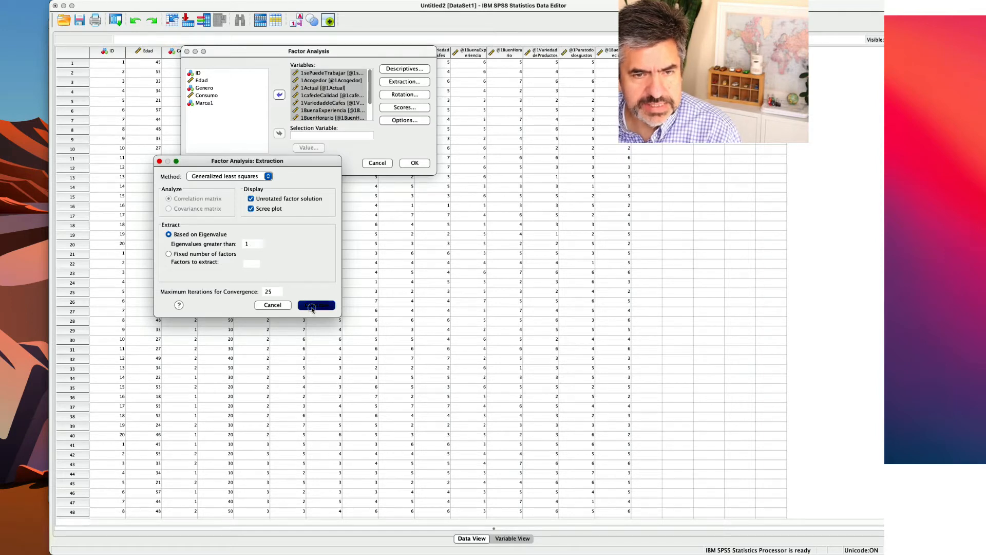
# Choose Varimax rotation for the factor analysis and include the loading plots.
pyautogui.click(409, 98)
pyautogui.click(290, 225)
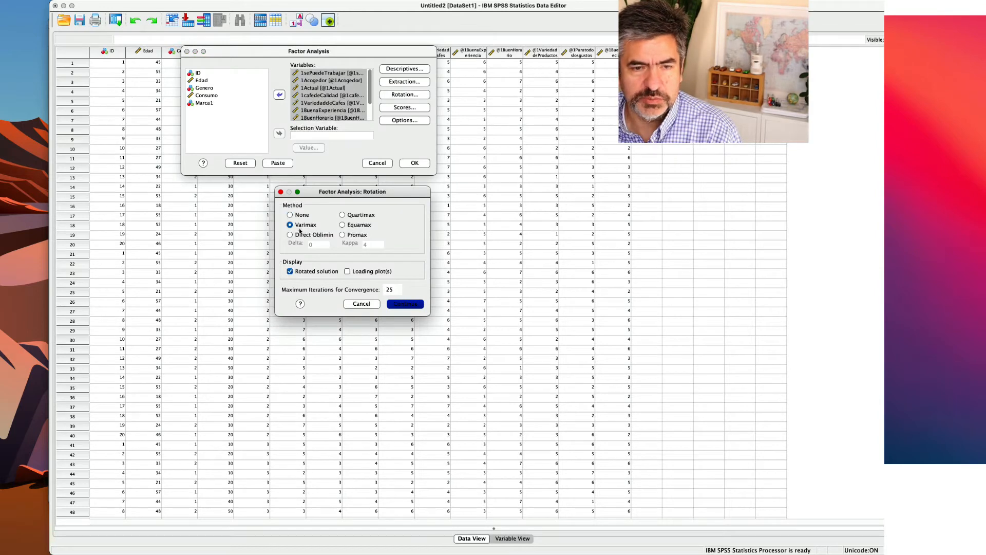
pyautogui.click(348, 272)
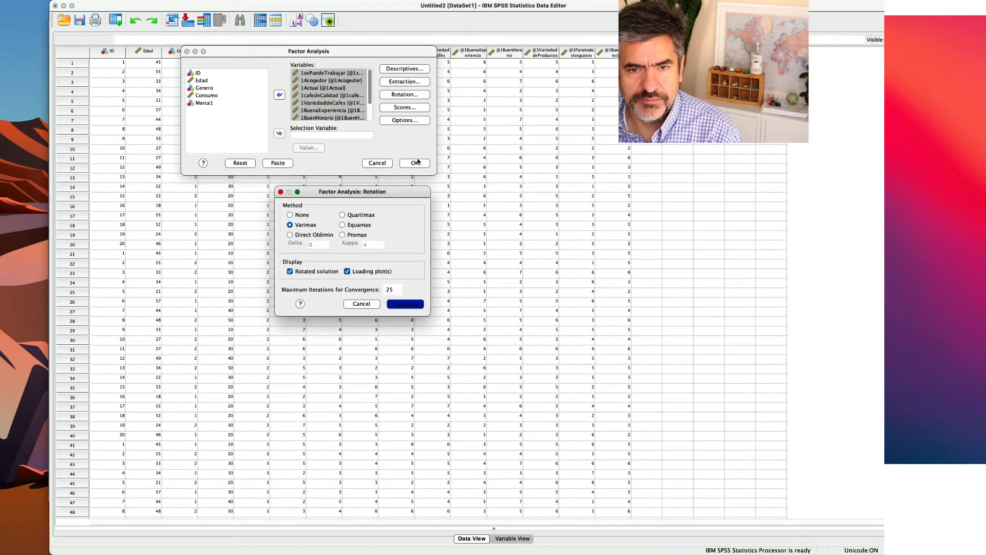
pyautogui.click(405, 303)
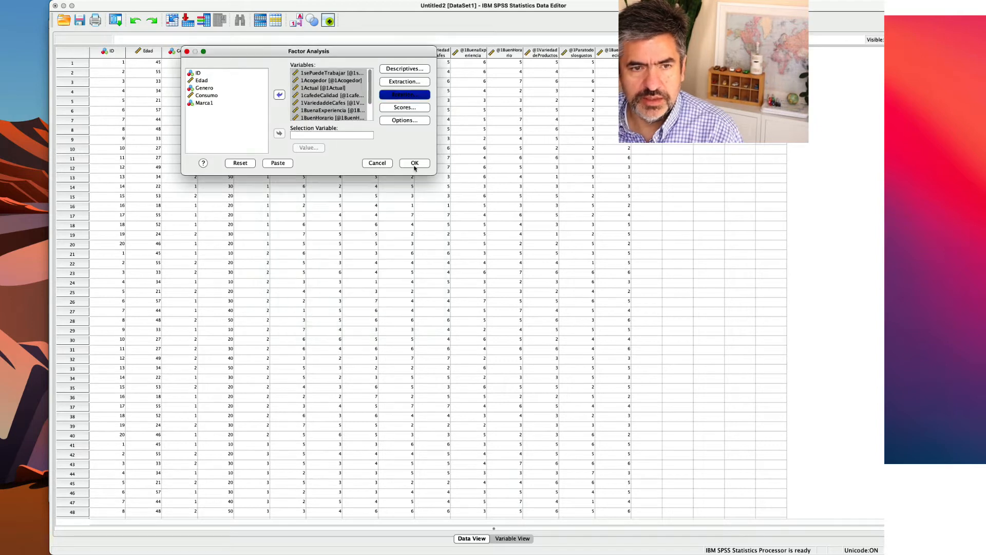
# Request KMO and Bartlett's test of sphericity and the correlation coefficients in the factor analysis descriptives.
pyautogui.click(402, 70)
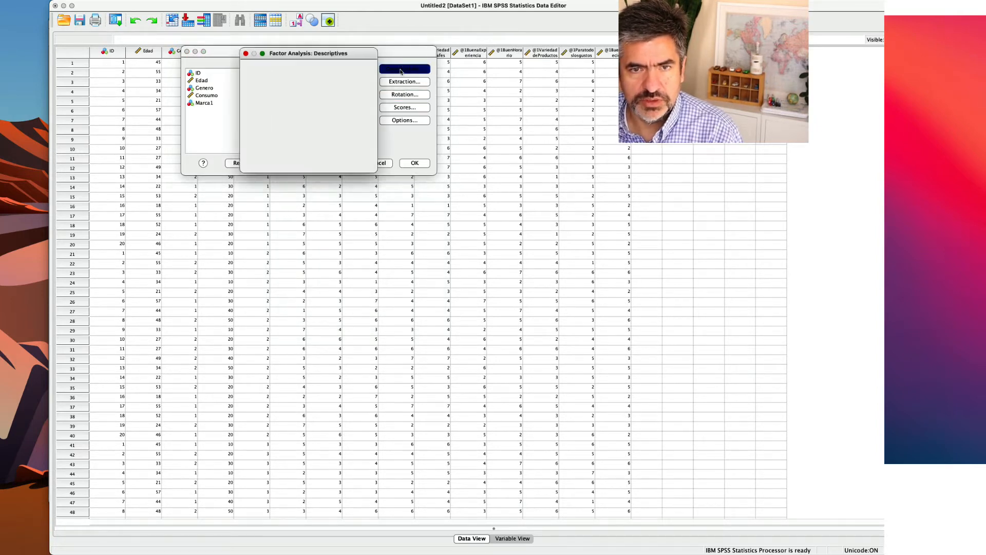
pyautogui.click(296, 283)
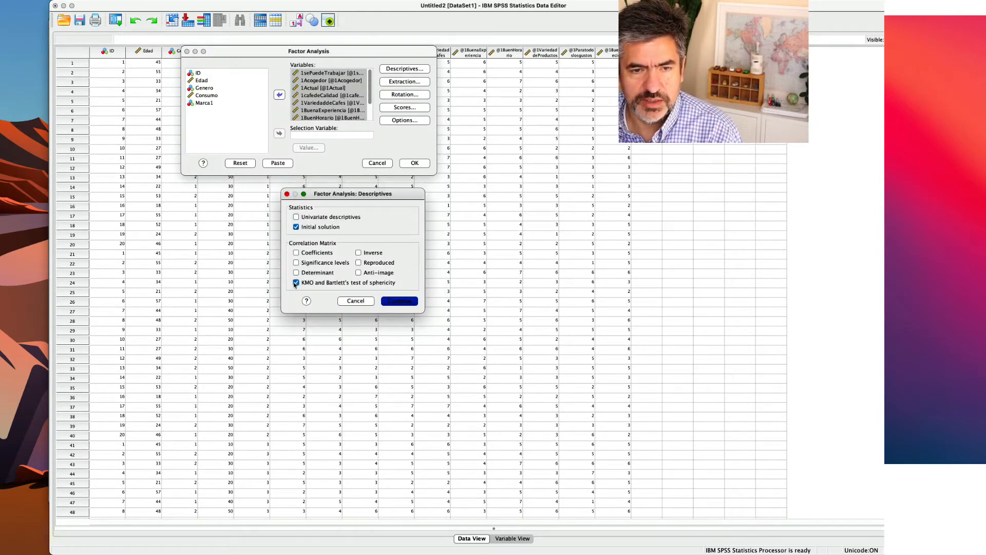
pyautogui.click(400, 302)
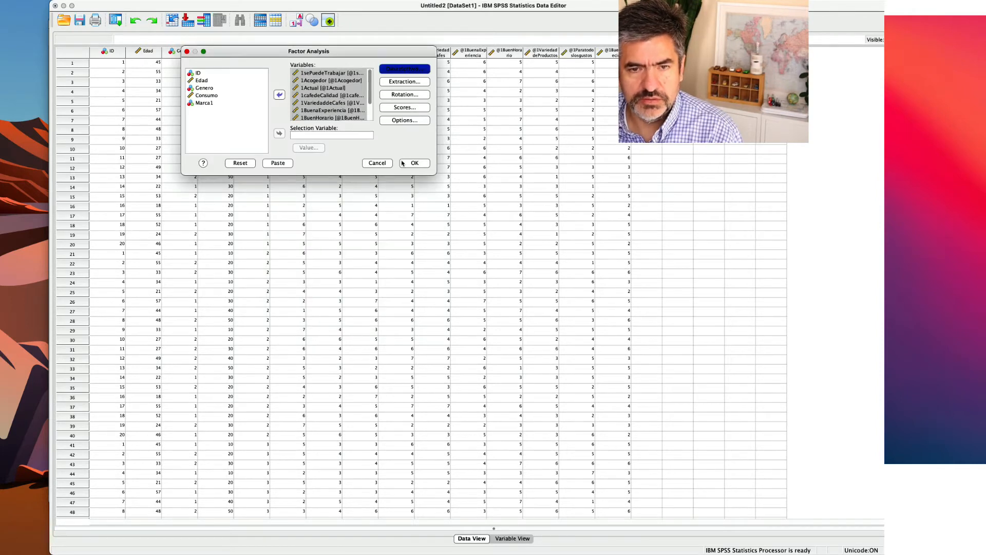
pyautogui.click(402, 69)
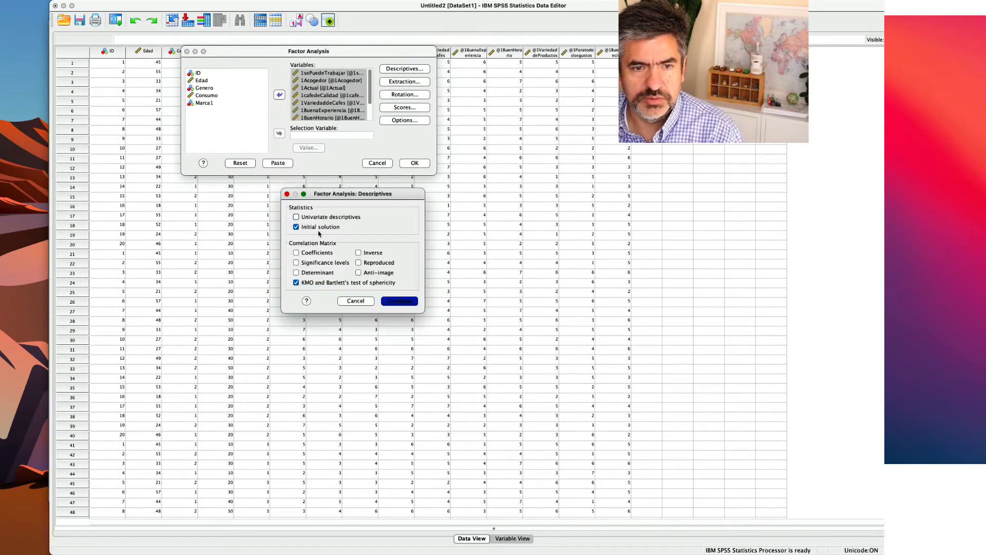
pyautogui.click(296, 253)
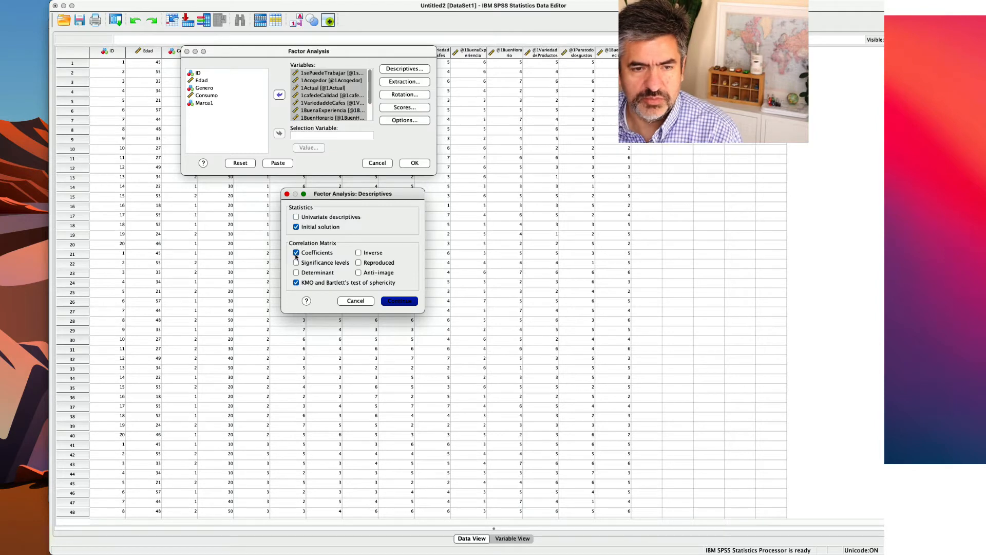
pyautogui.click(400, 302)
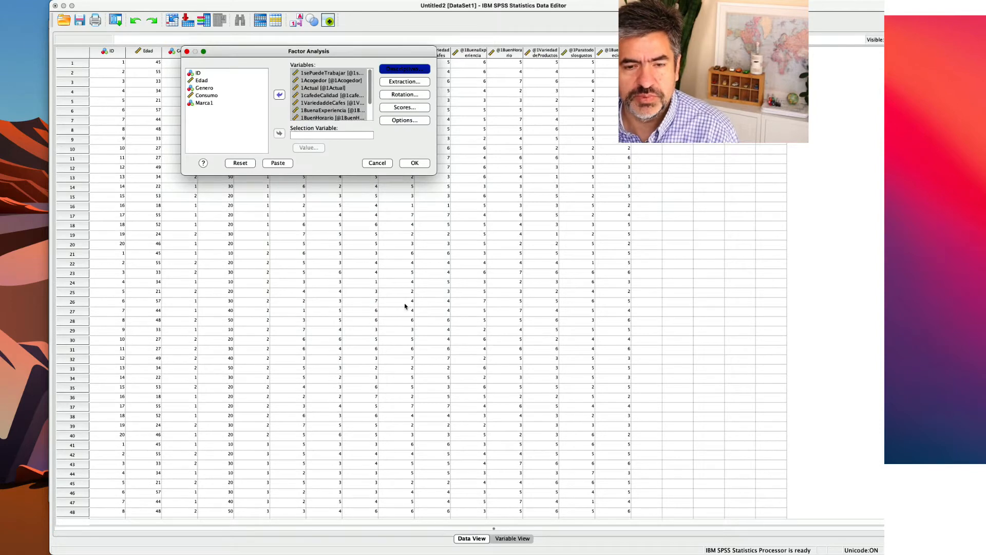
# Run the factor analysis and review its correlation matrix, KMO and Bartlett test, and communalities tables.
pyautogui.click(417, 163)
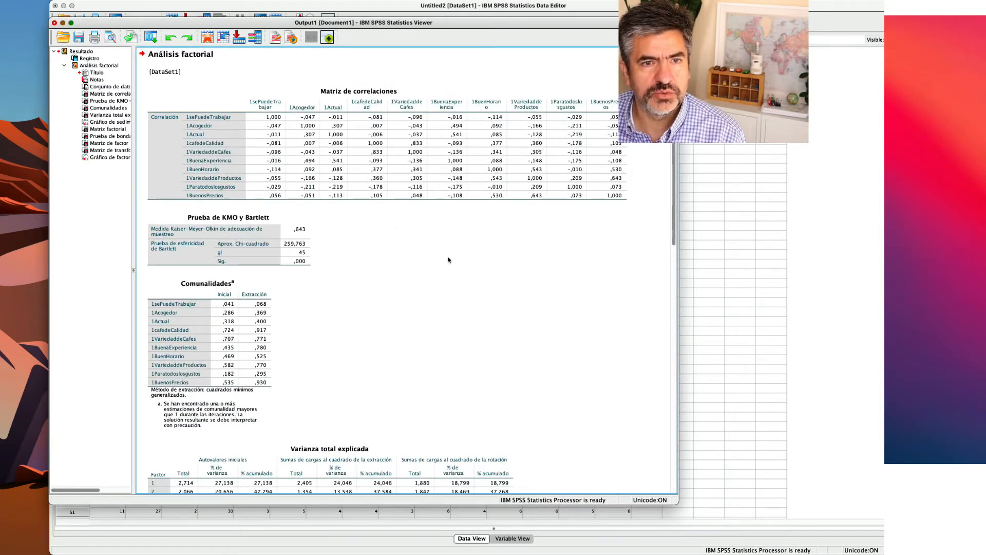
pyautogui.click(343, 146)
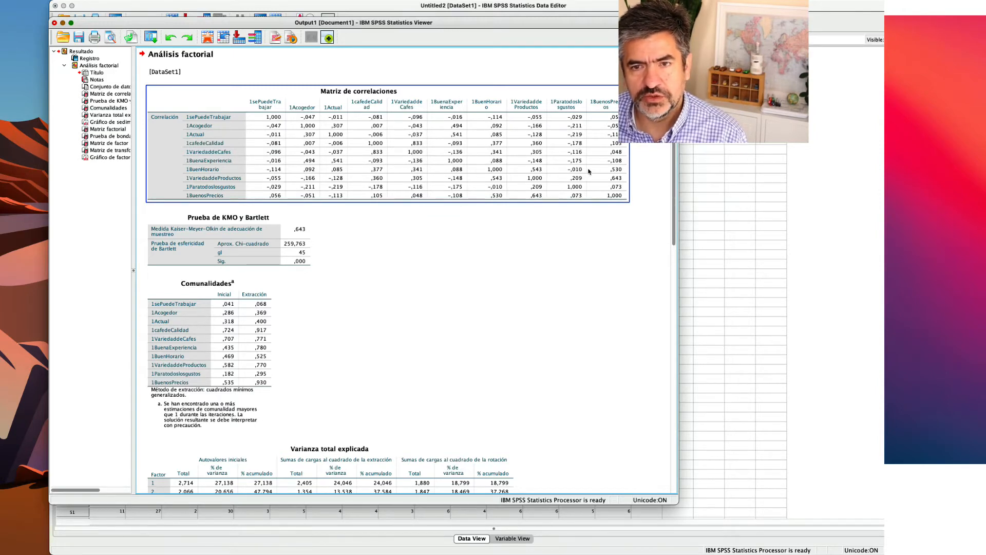
pyautogui.click(303, 234)
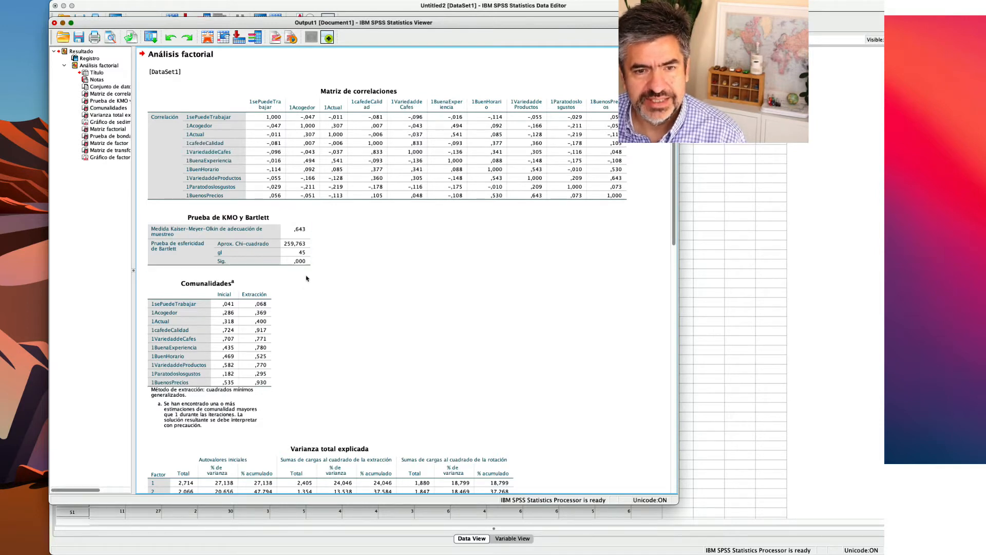
pyautogui.click(241, 284)
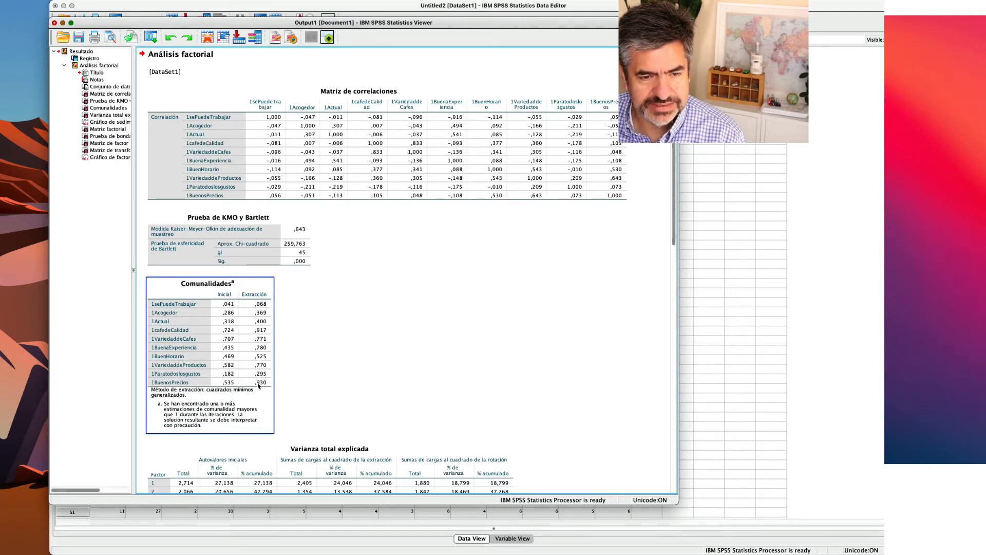
pyautogui.click(275, 340)
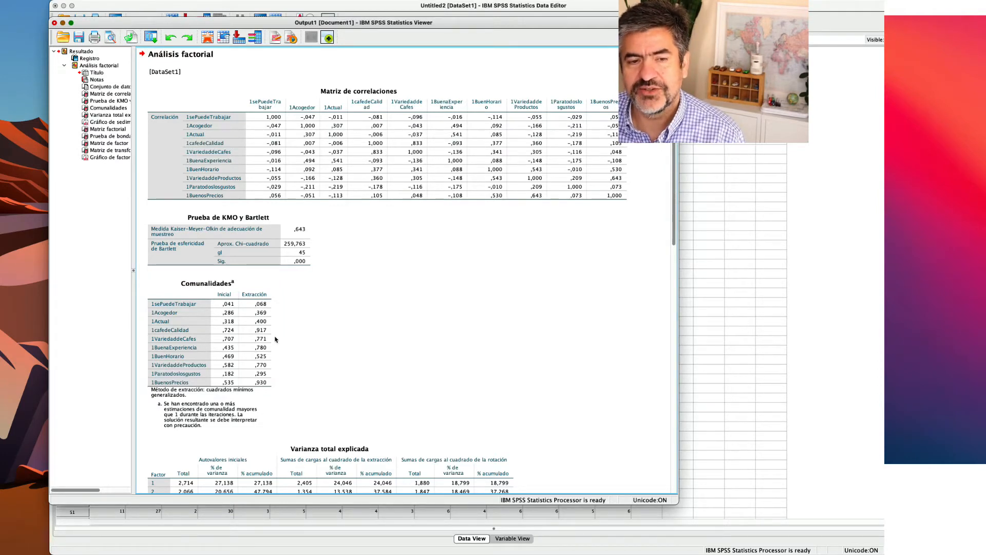
pyautogui.click(275, 339)
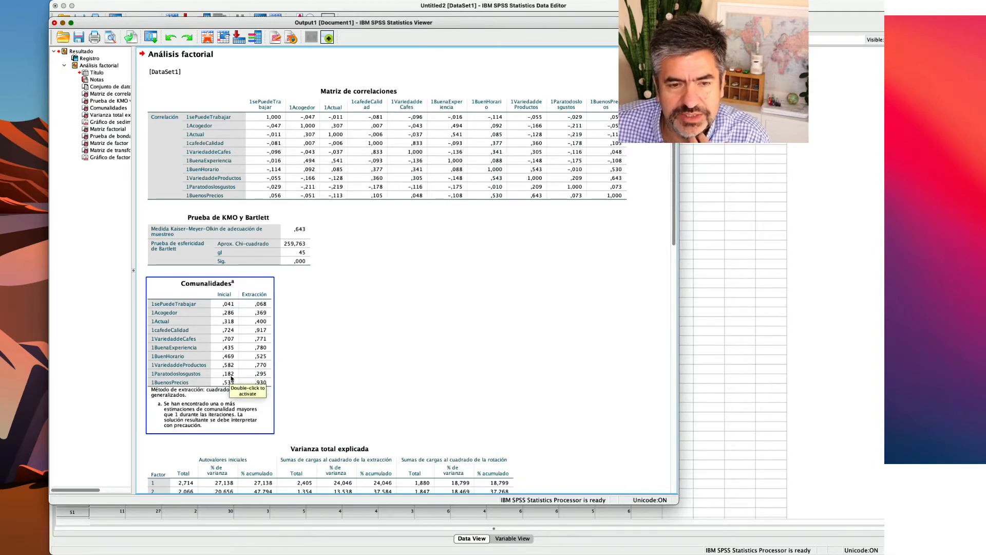
# Examine the total variance explained, the factor matrix and the loadings of each variable in the rotated factor matrix.
pyautogui.scroll(-4, 303, 382)
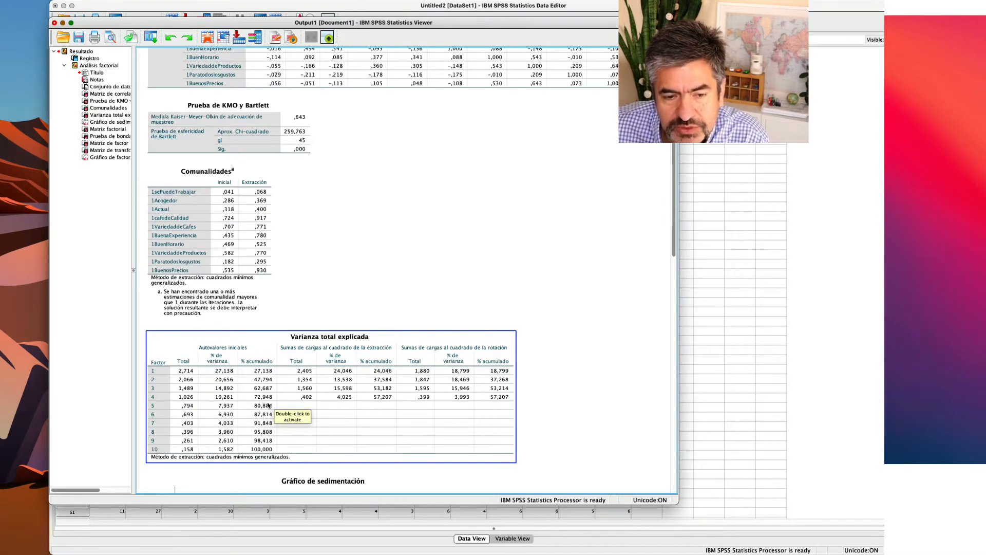
pyautogui.scroll(-10, 268, 405)
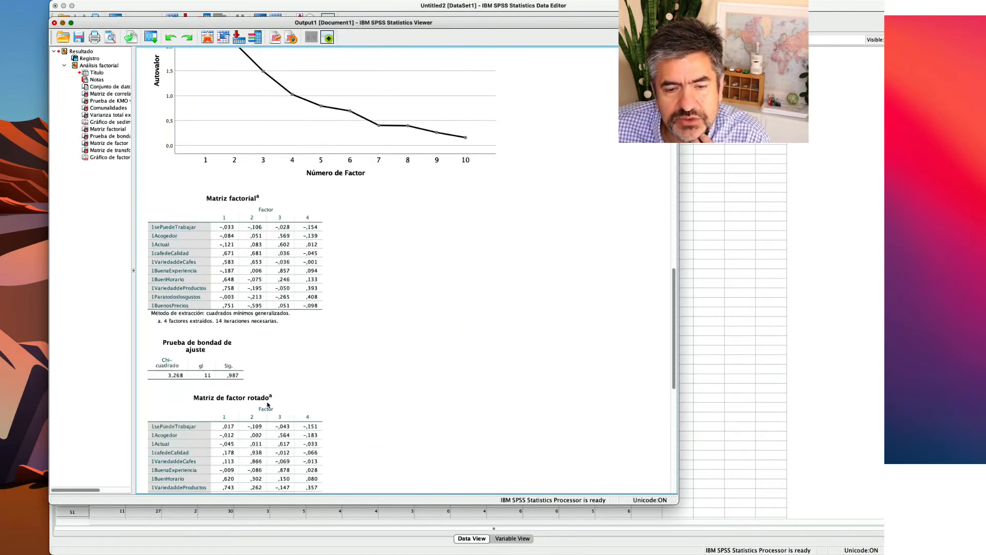
pyautogui.scroll(-2, 262, 370)
pyautogui.click(262, 370)
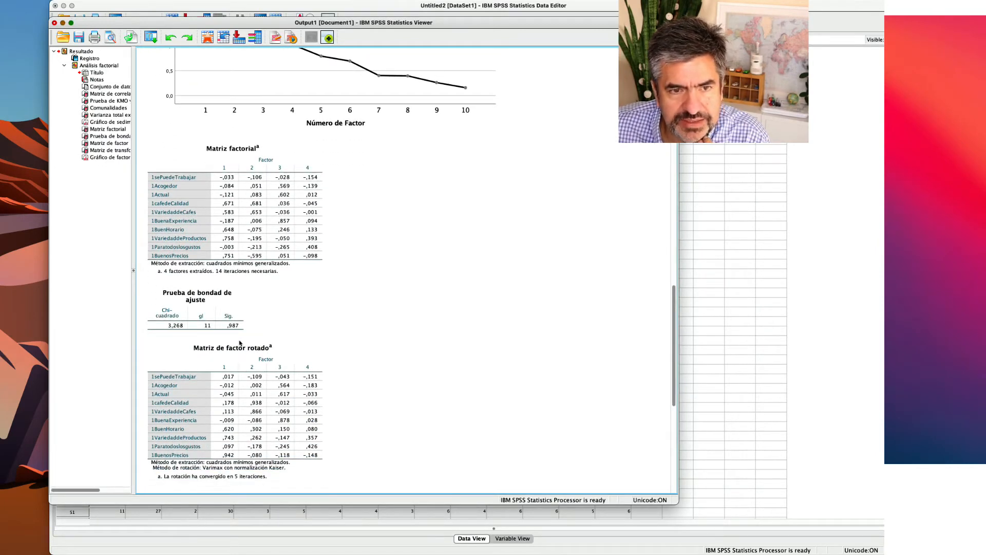
pyautogui.scroll(-3, 245, 367)
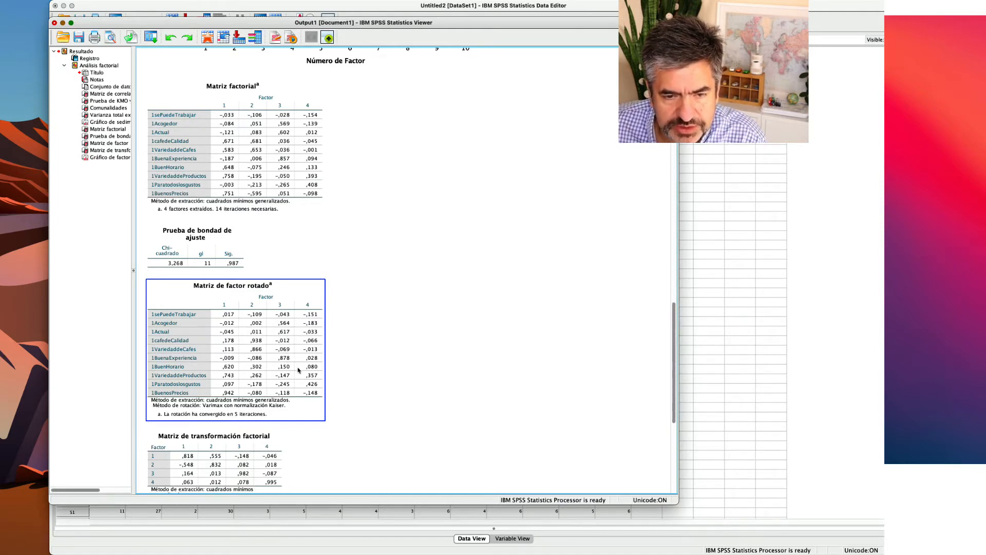
pyautogui.scroll(-2, 309, 365)
pyautogui.scroll(-2, 308, 343)
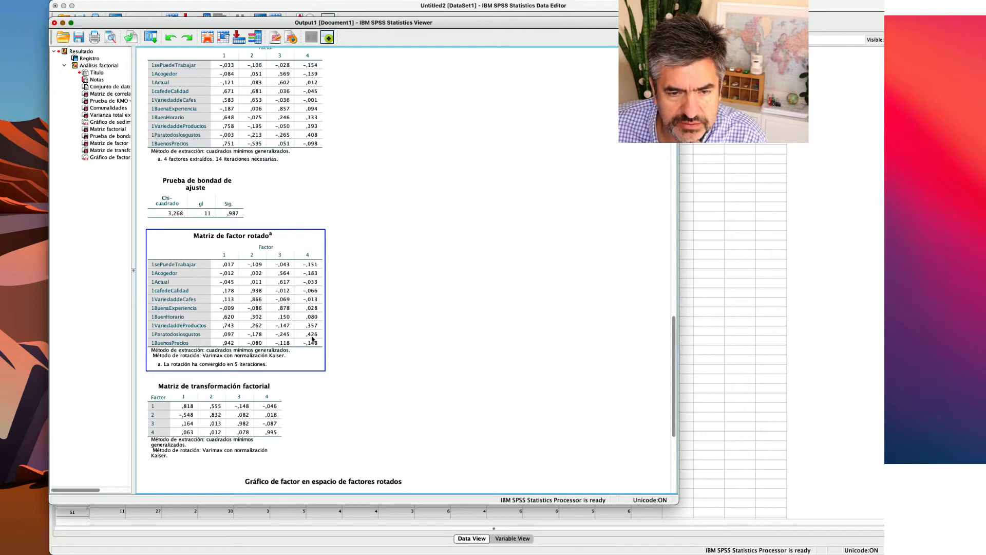
pyautogui.scroll(-4, 322, 352)
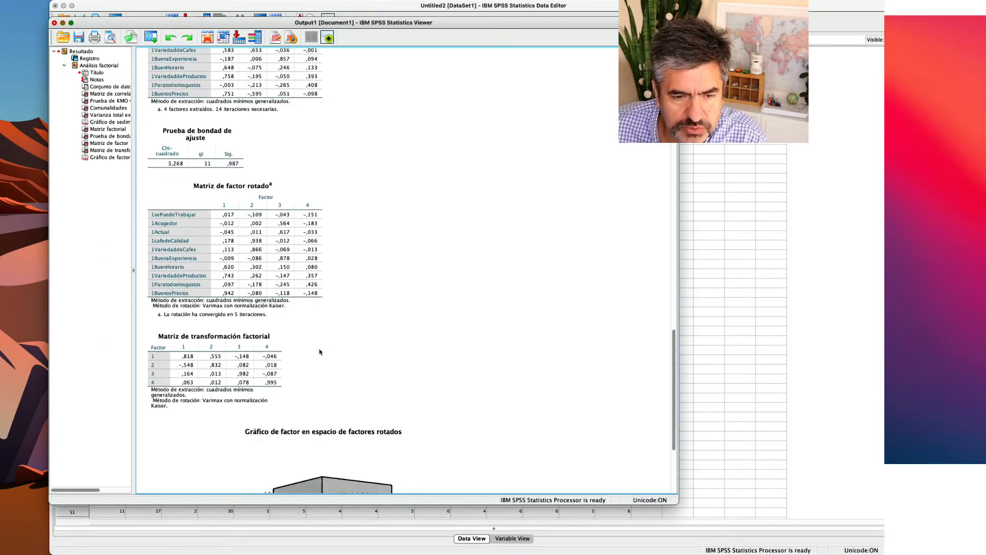
pyautogui.scroll(6, 319, 352)
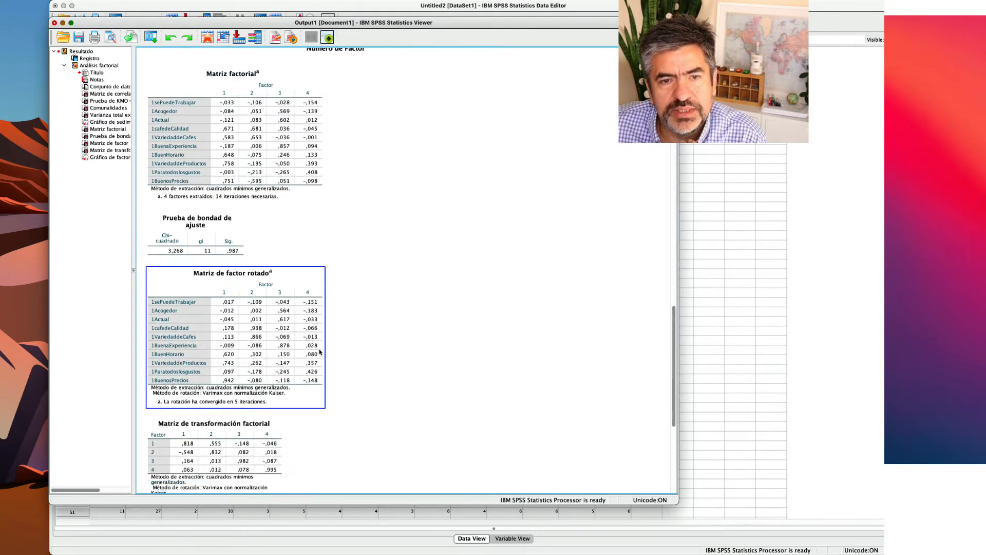
pyautogui.scroll(-3, 280, 335)
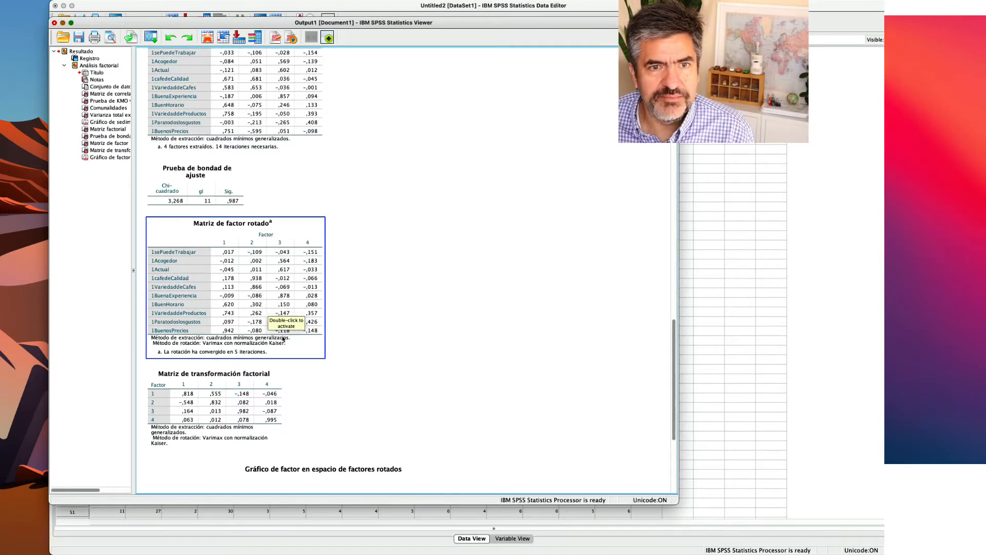
# Return to the communalities table and compare the extraction values of the ten rating variables.
pyautogui.scroll(10, 283, 339)
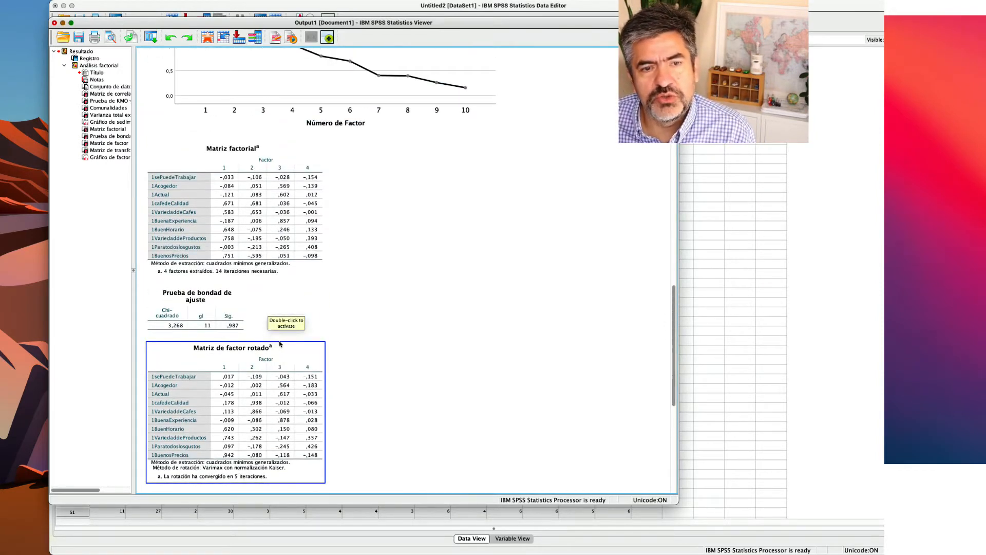
pyautogui.scroll(20, 280, 344)
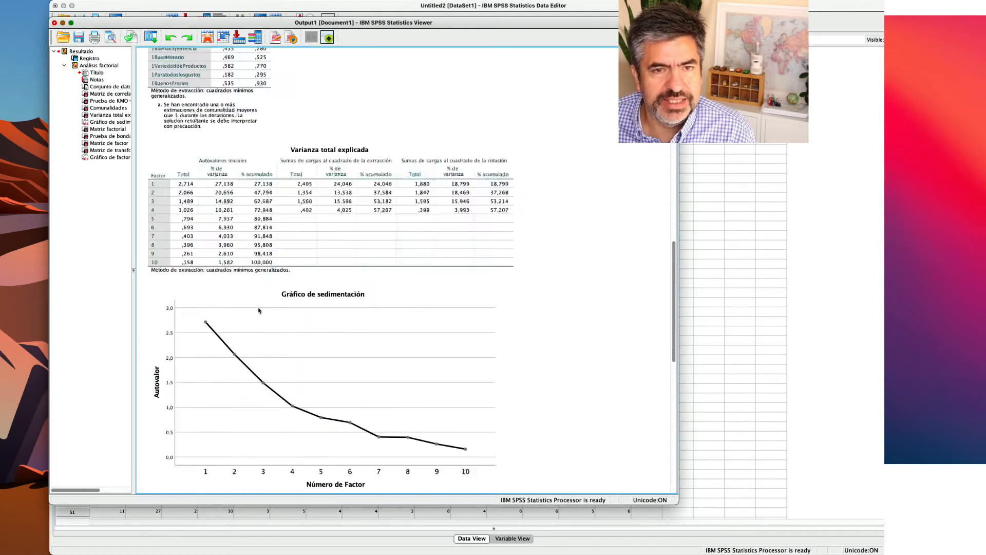
pyautogui.scroll(20, 260, 311)
pyautogui.click(239, 357)
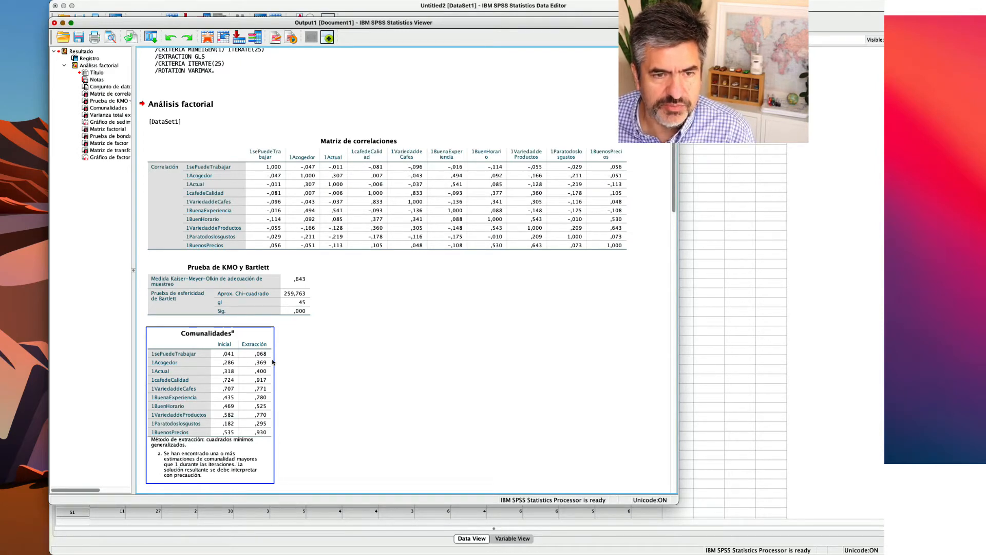
pyautogui.scroll(-5, 154, 147)
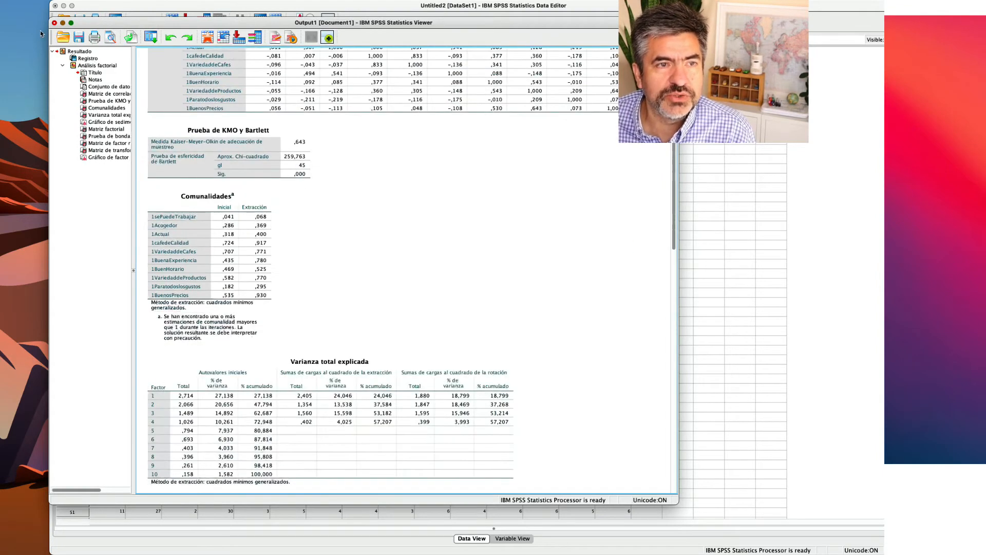
# Remove 1sePuedeTrabajar from the factor analysis variables and rerun the analysis with the other settings as they are.
pyautogui.moveTo(127, 28); pyautogui.dragTo(167, 31)
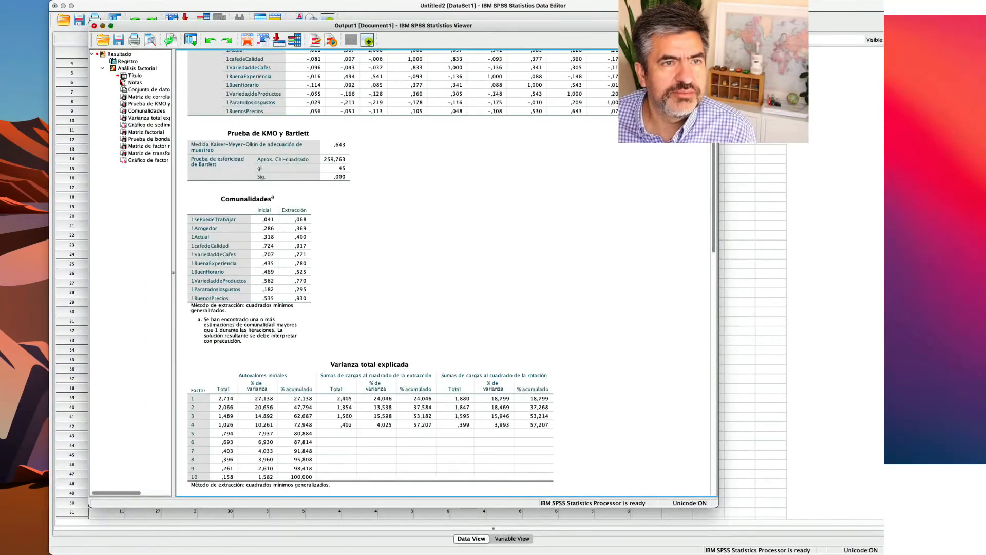
pyautogui.click(56, 1)
pyautogui.moveTo(97, 1)
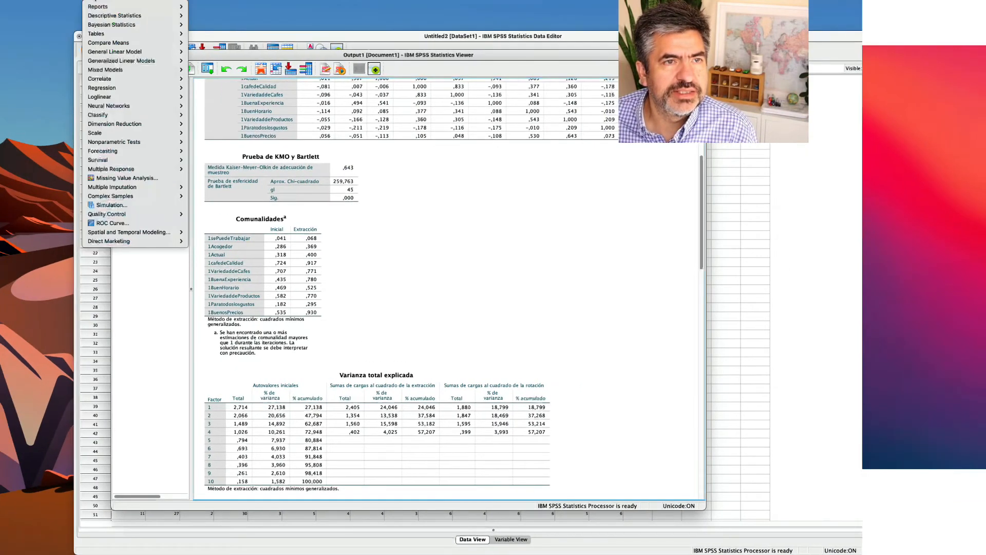
pyautogui.moveTo(138, 125)
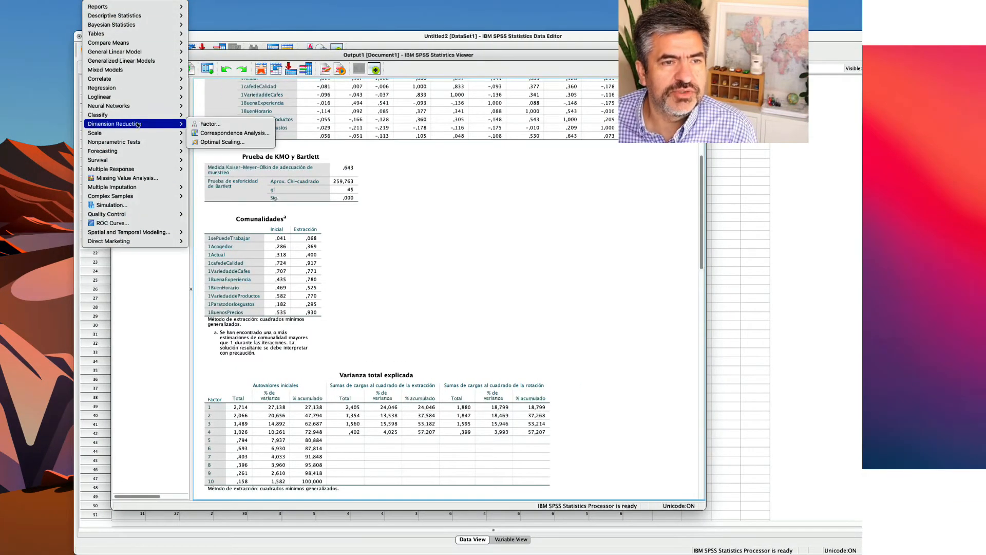
pyautogui.click(210, 124)
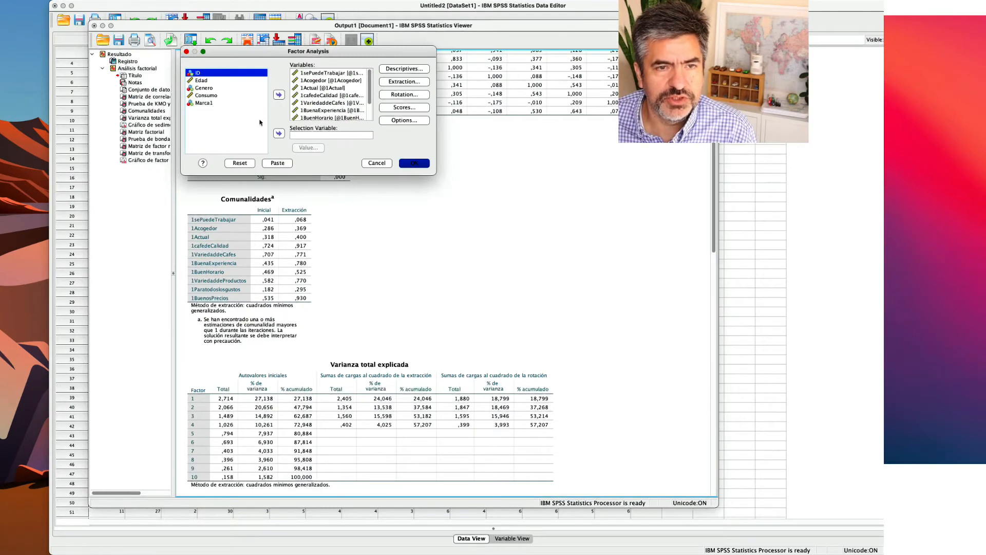
pyautogui.click(318, 74)
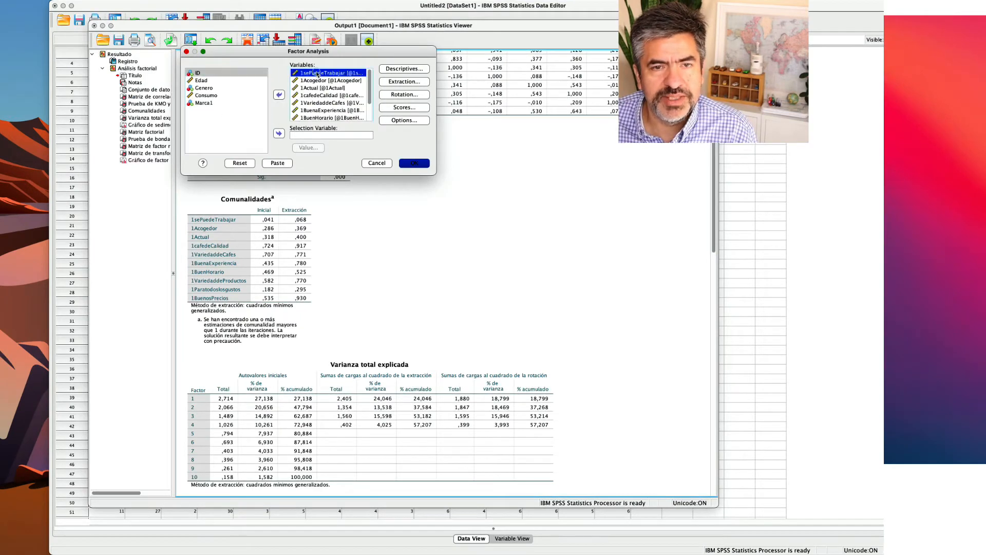
pyautogui.click(279, 95)
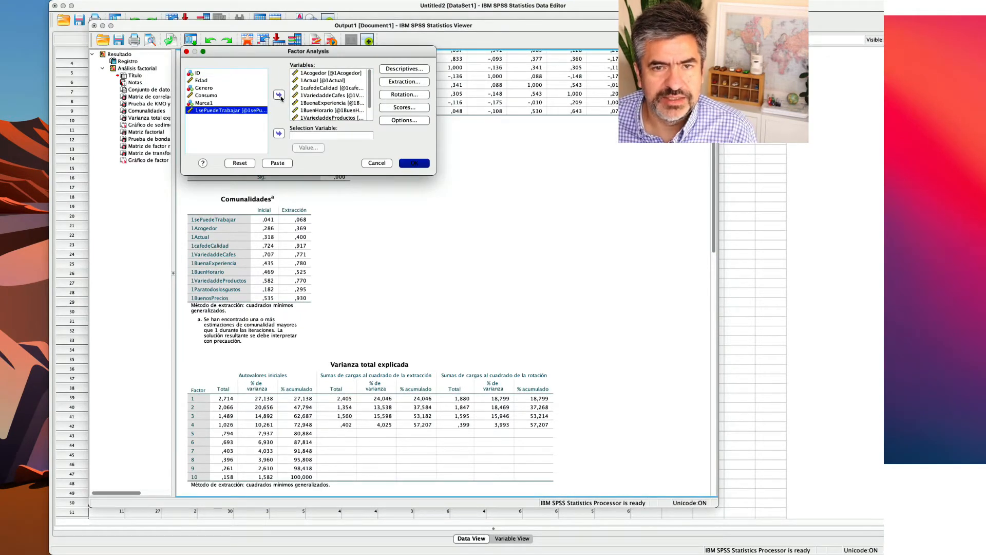
pyautogui.click(415, 165)
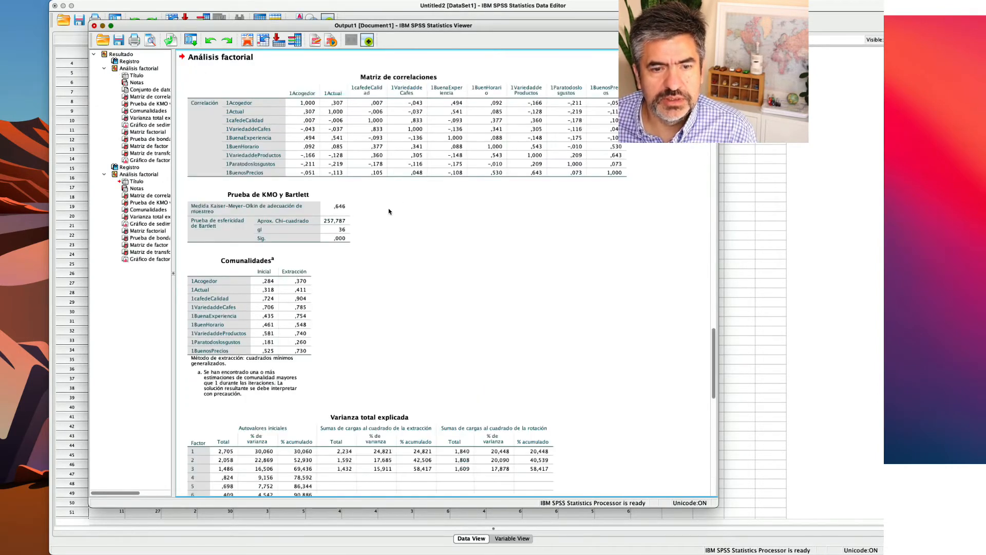
# Examine the KMO and Bartlett test, communalities and total variance explained in the output of the nine-variable analysis.
pyautogui.scroll(-1, 390, 210)
pyautogui.click(299, 257)
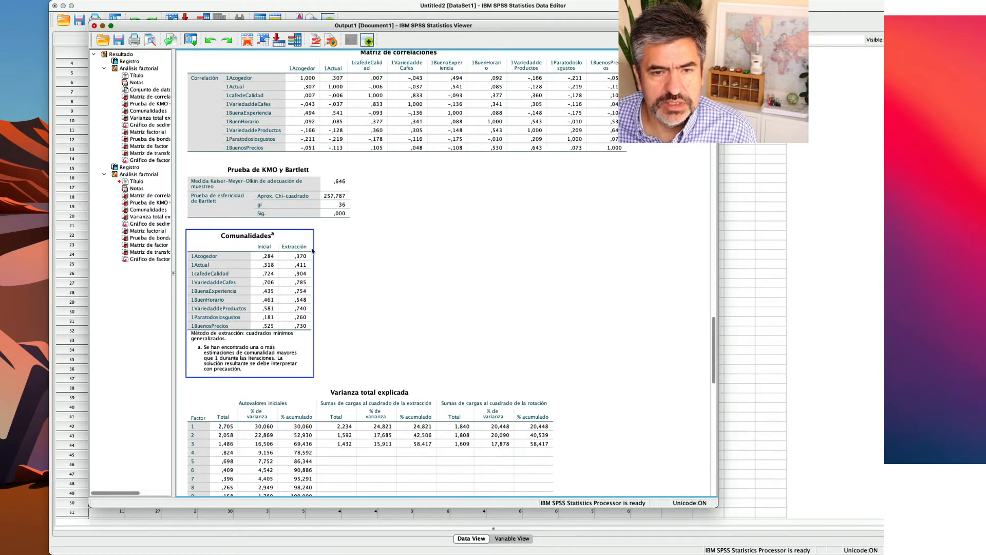
pyautogui.click(333, 206)
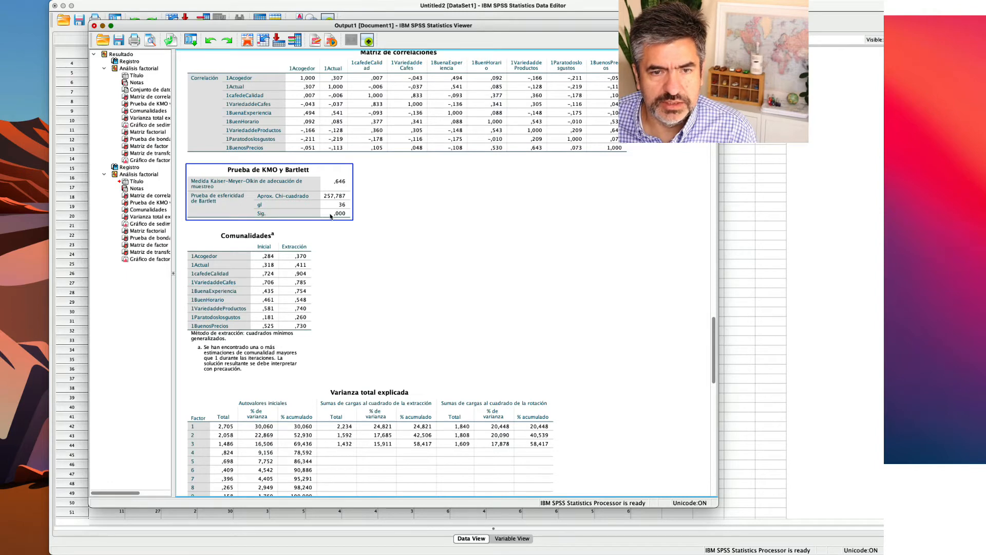
pyautogui.click(305, 254)
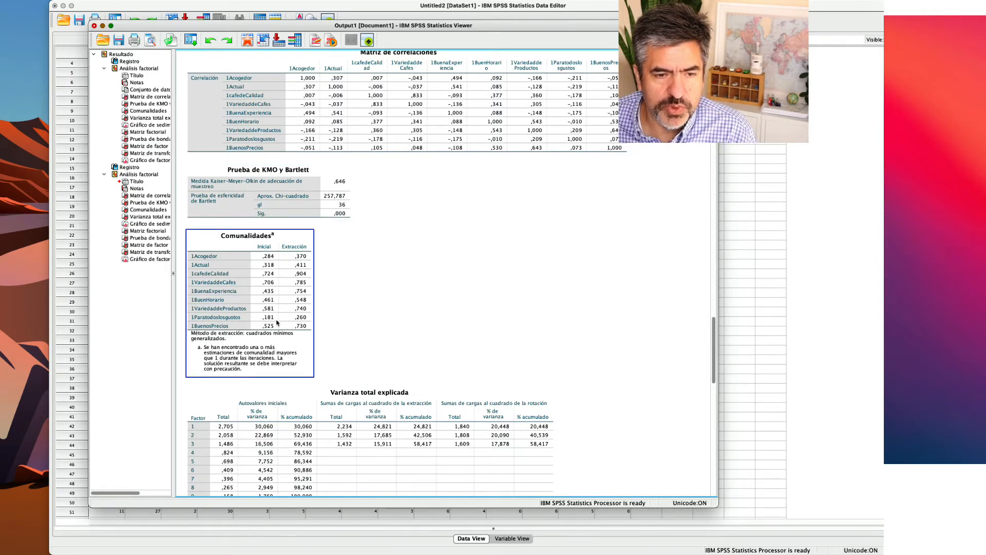
pyautogui.scroll(-1, 277, 322)
pyautogui.click(262, 368)
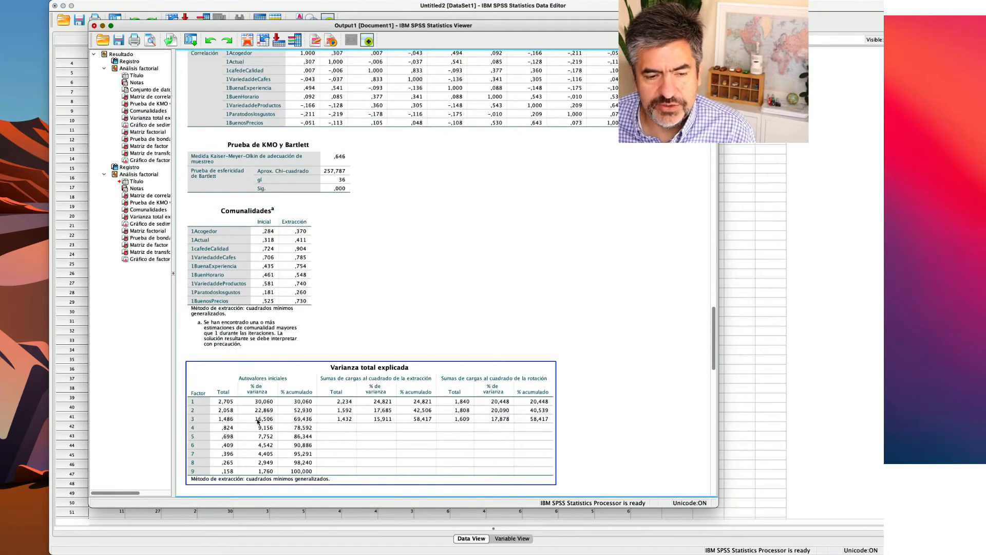
pyautogui.scroll(-1, 258, 421)
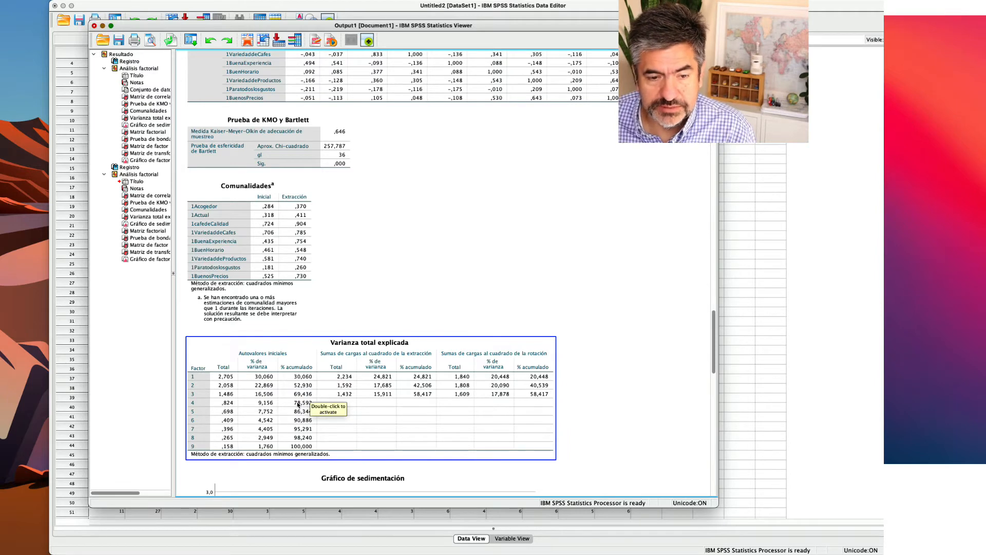
pyautogui.click(266, 319)
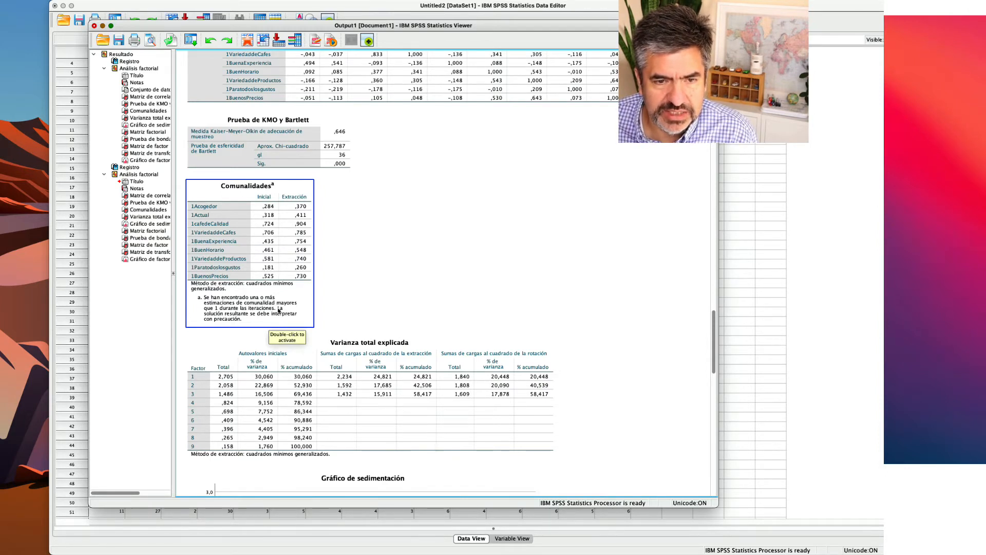
# Review the scree plot, rotated factor matrix and factor transformation matrix of the nine-variable analysis.
pyautogui.scroll(-10, 278, 310)
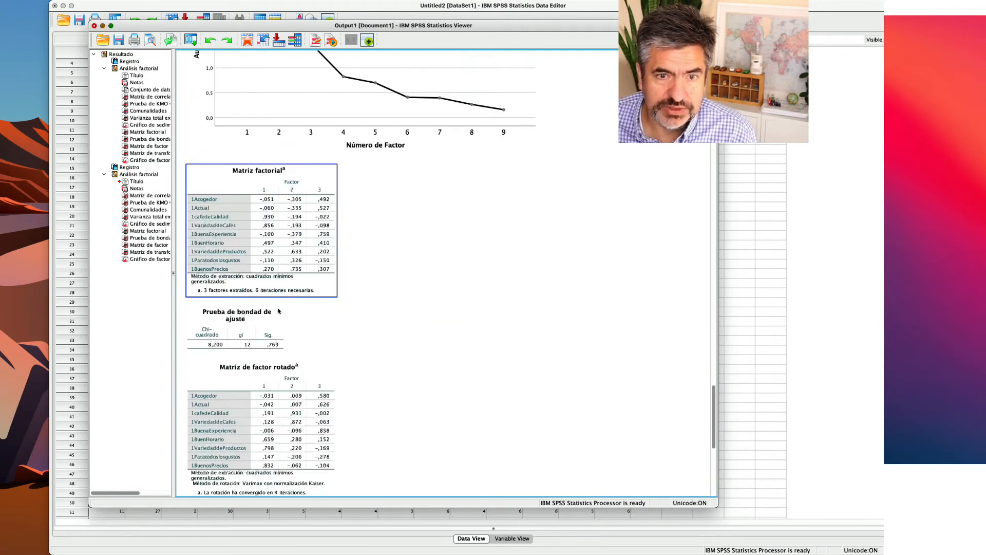
pyautogui.scroll(3, 278, 310)
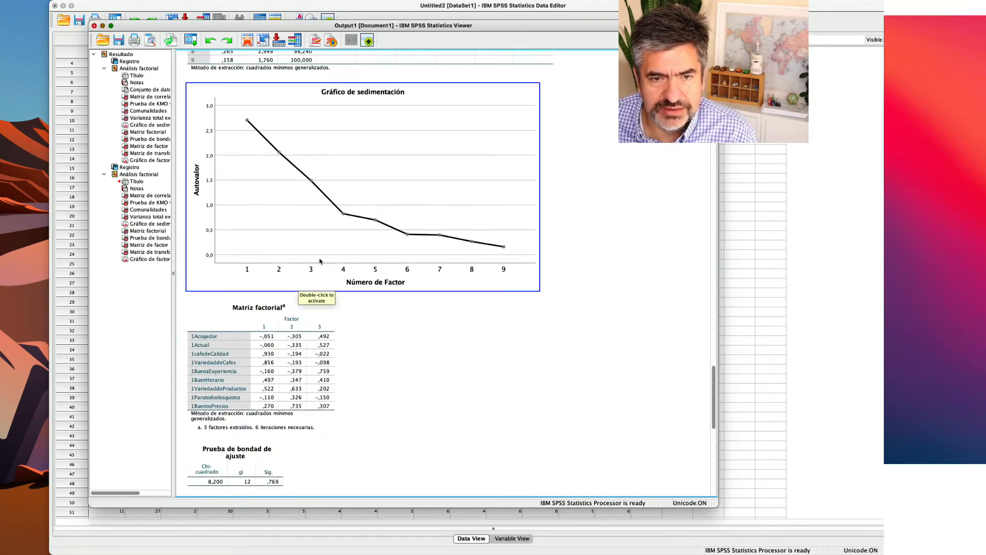
pyautogui.scroll(-3, 281, 274)
pyautogui.scroll(-8, 282, 274)
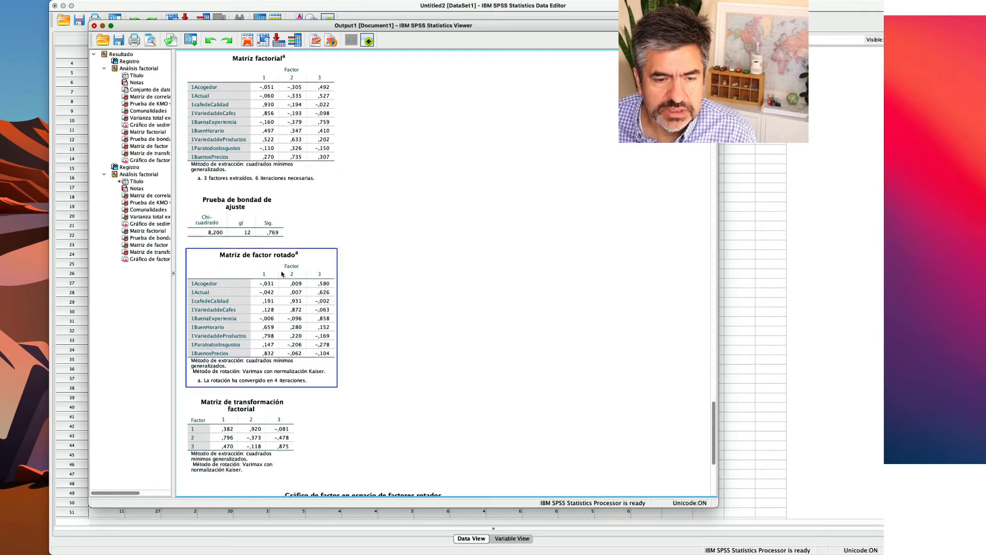
pyautogui.scroll(-2, 282, 274)
pyautogui.scroll(20, 282, 274)
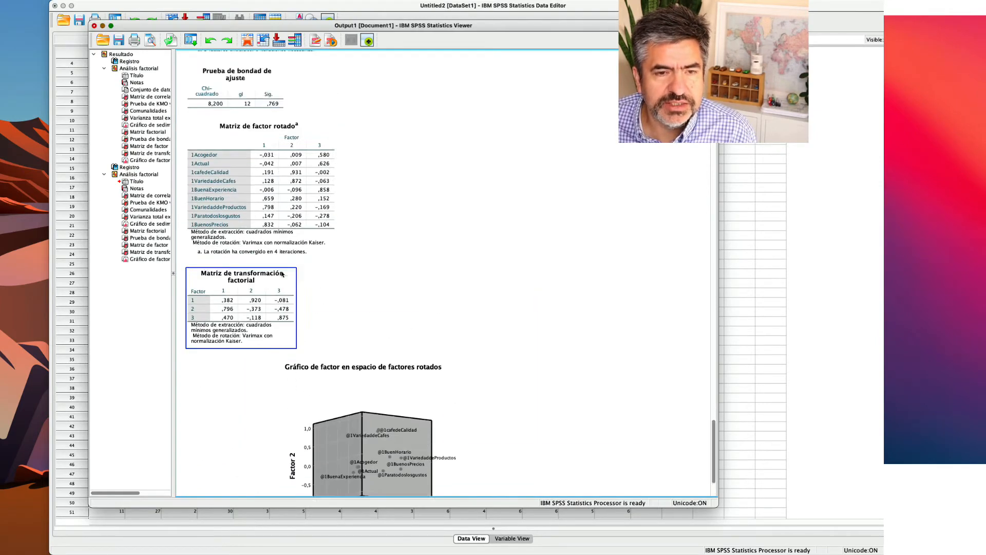
# Remove 1Paratodoslosgustos from the factor analysis variables and rerun the analysis with the other settings as they are.
pyautogui.scroll(-20, 281, 274)
pyautogui.scroll(5, 282, 274)
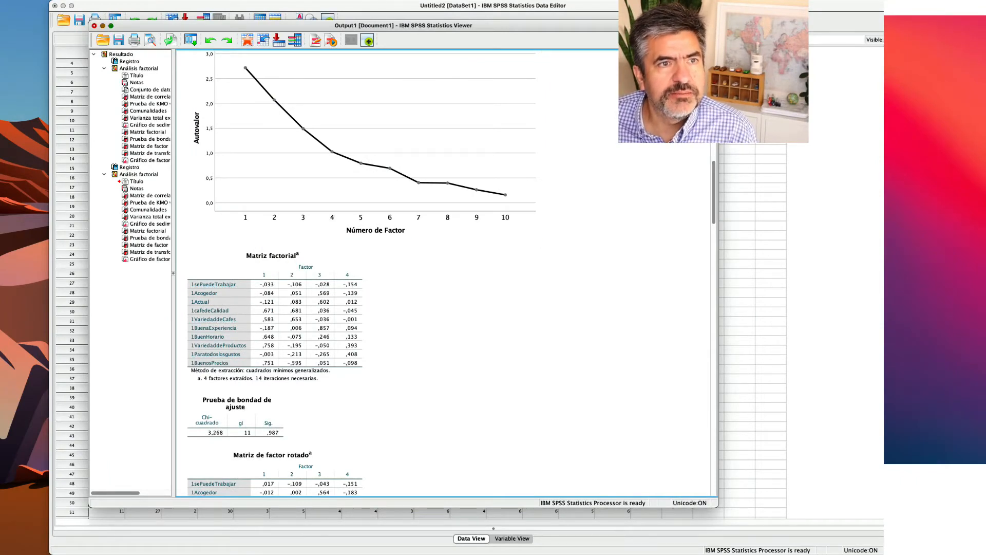
pyautogui.click(97, 1)
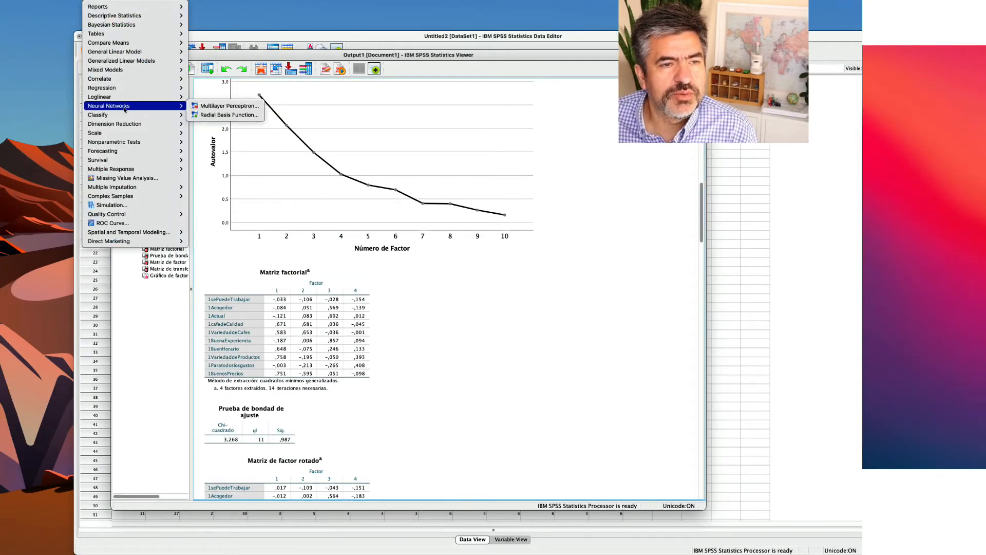
pyautogui.moveTo(154, 124)
pyautogui.click(213, 125)
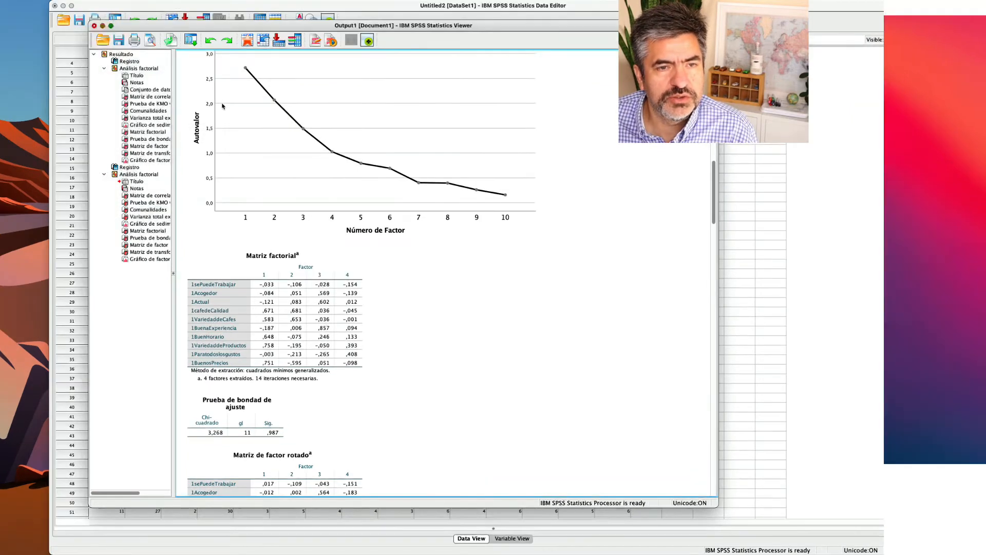
pyautogui.scroll(-2, 315, 118)
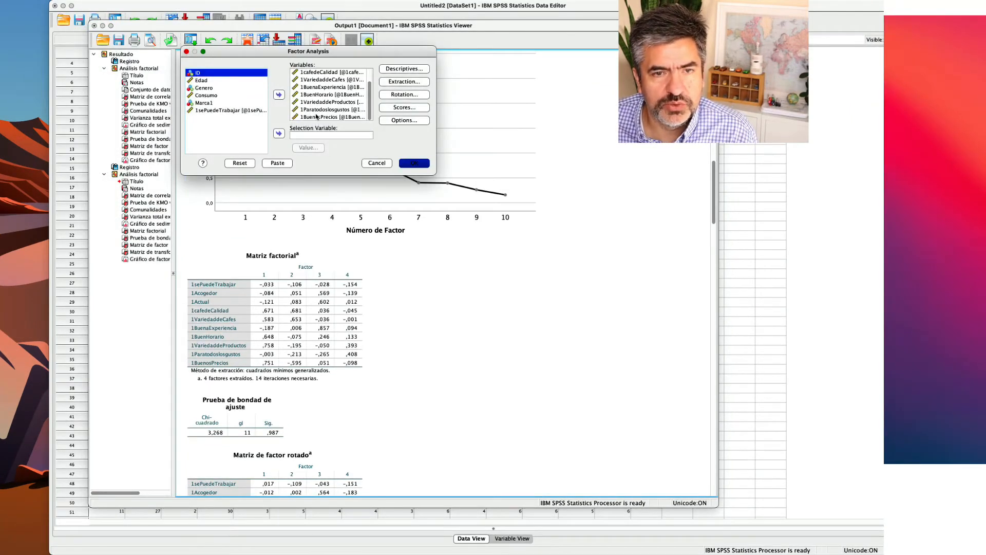
pyautogui.click(319, 109)
pyautogui.click(279, 95)
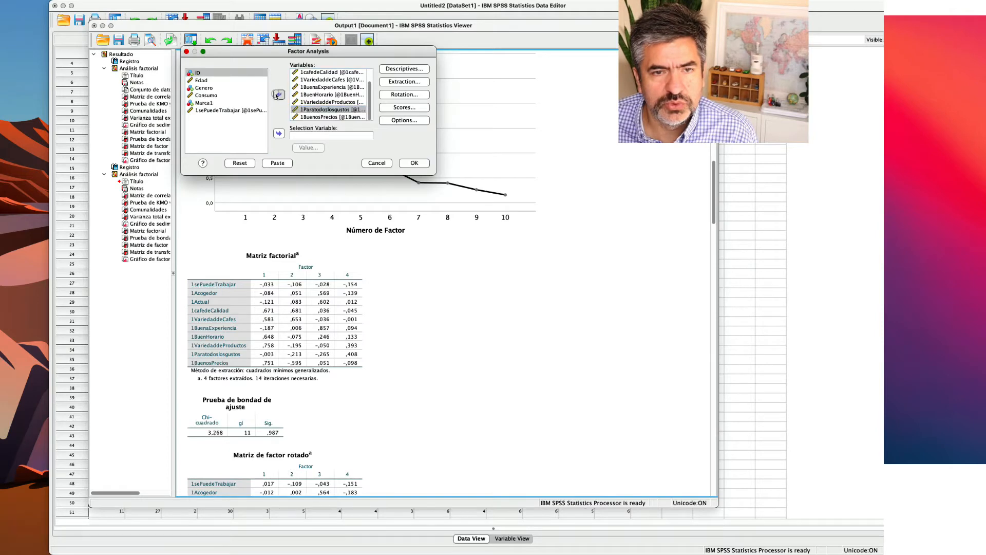
pyautogui.click(414, 163)
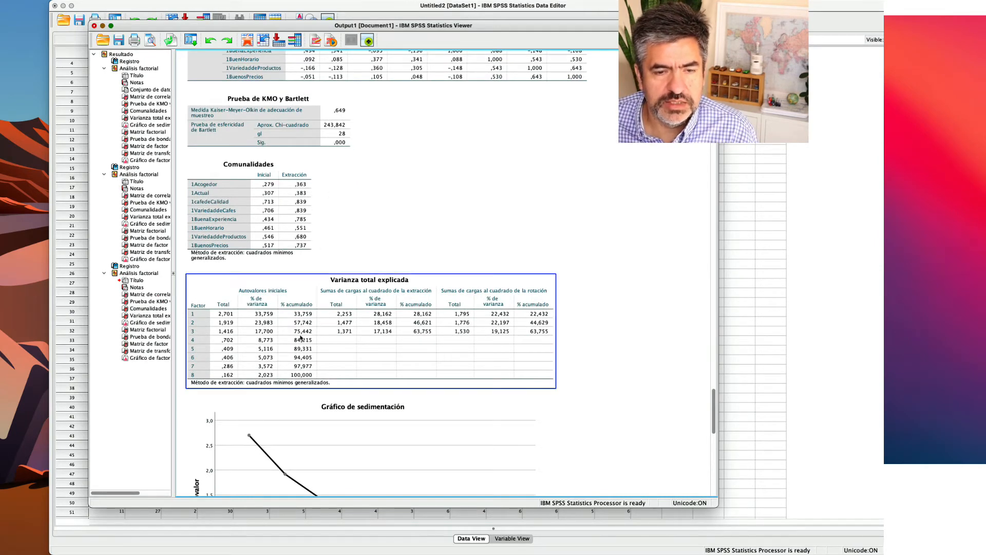
# Examine the total variance explained, scree plot and factor matrices in the output of the eight-variable analysis.
pyautogui.scroll(-2, 309, 336)
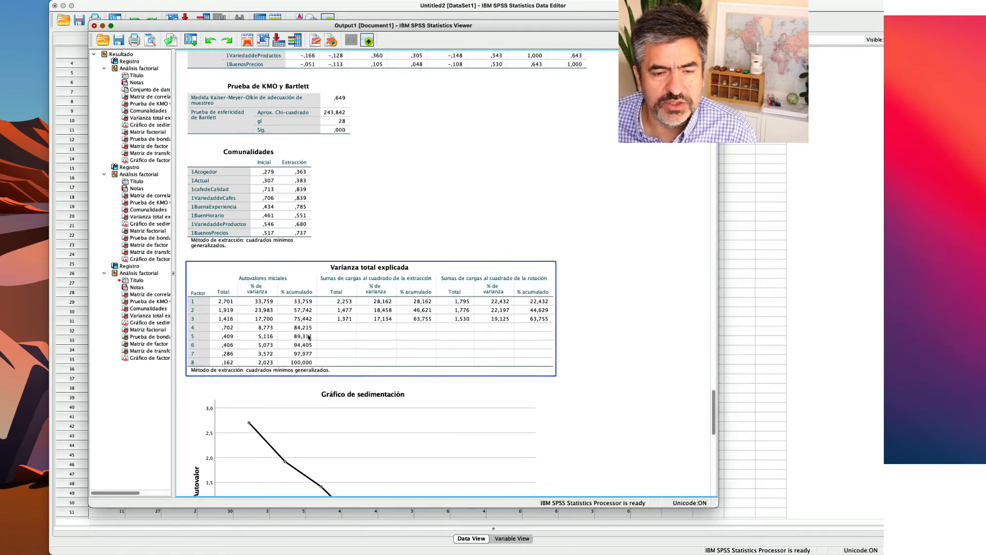
pyautogui.scroll(-10, 290, 322)
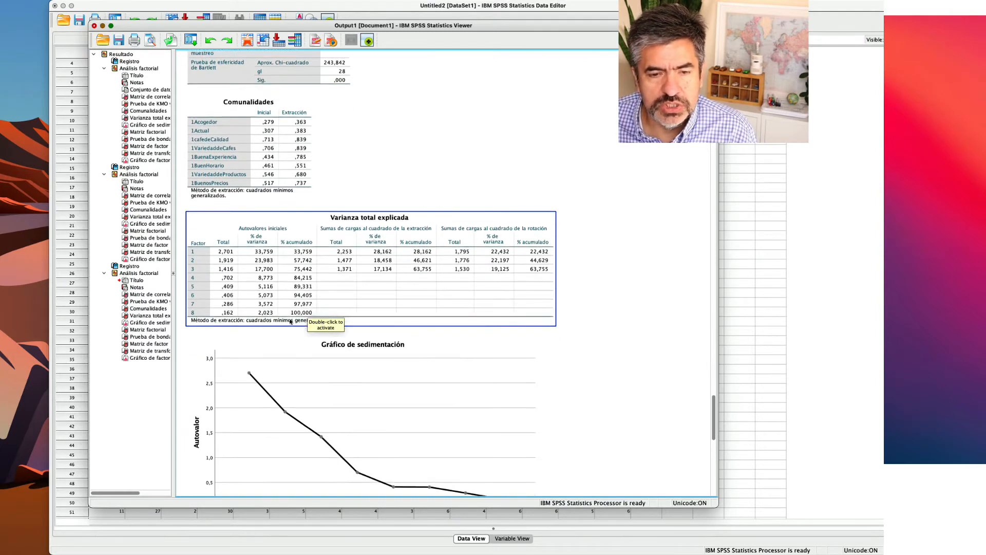
pyautogui.scroll(-12, 290, 322)
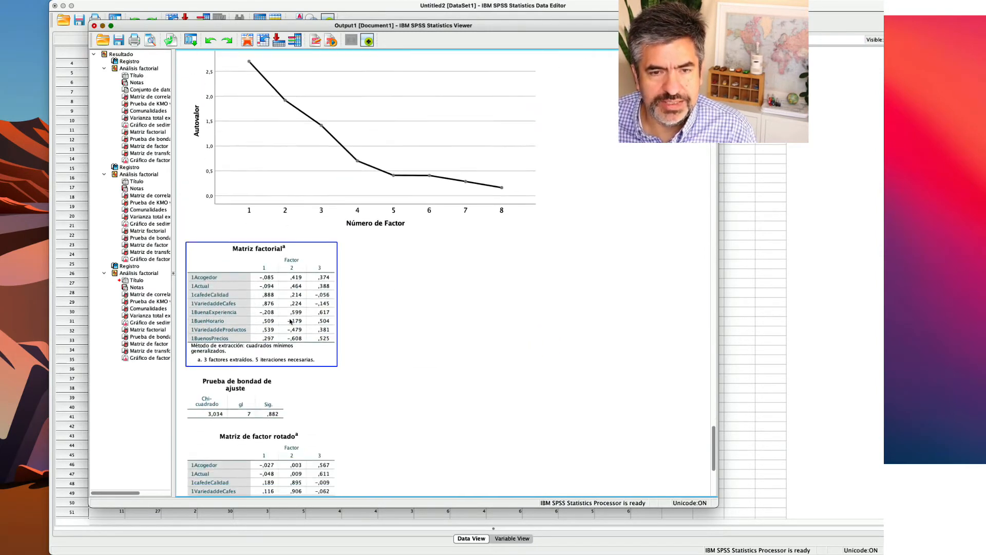
pyautogui.scroll(-2, 290, 322)
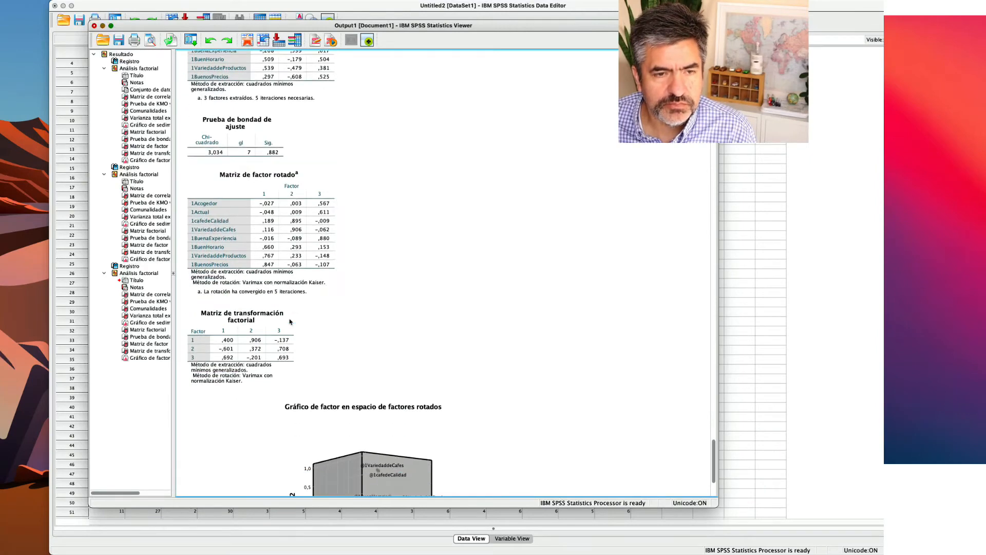
pyautogui.scroll(-2, 291, 322)
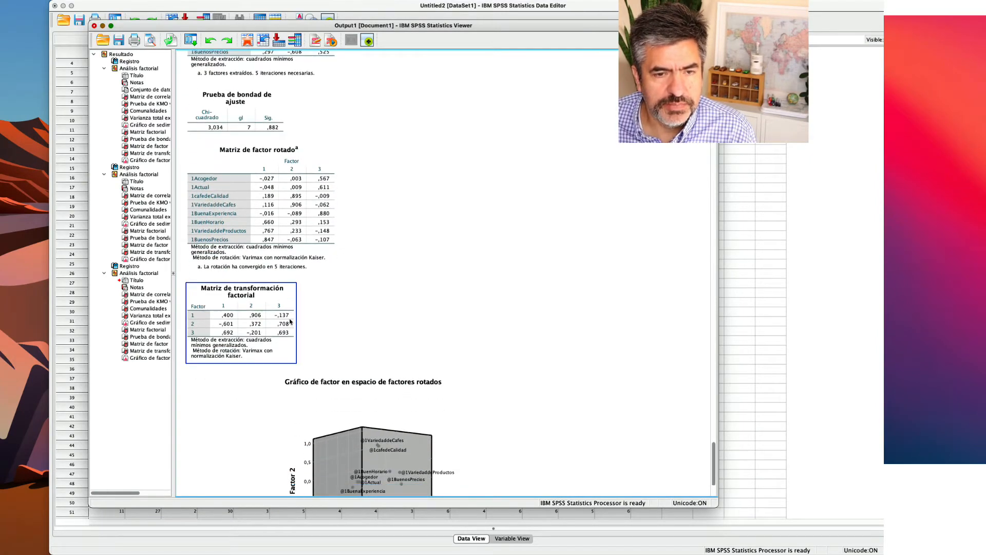
pyautogui.scroll(-3, 291, 315)
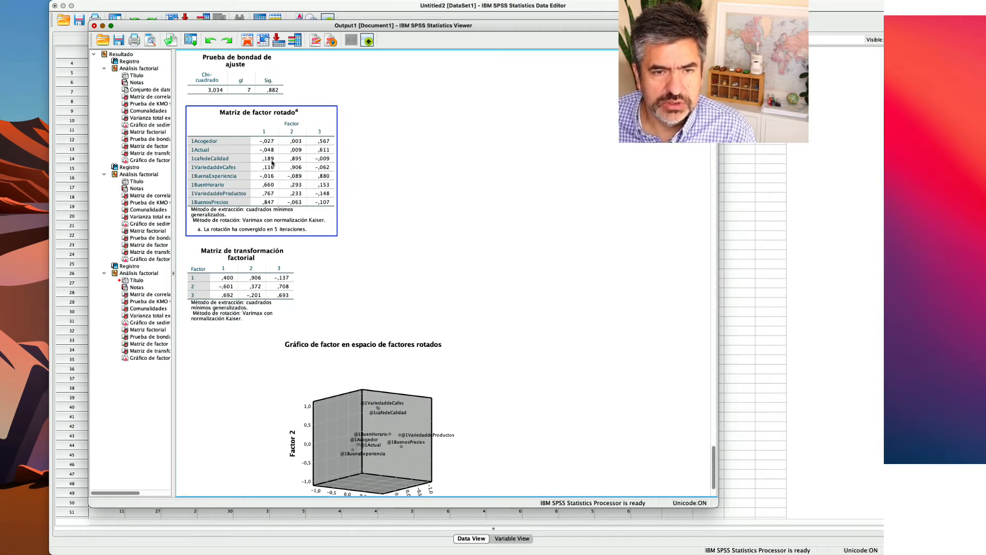
pyautogui.scroll(-4, 272, 164)
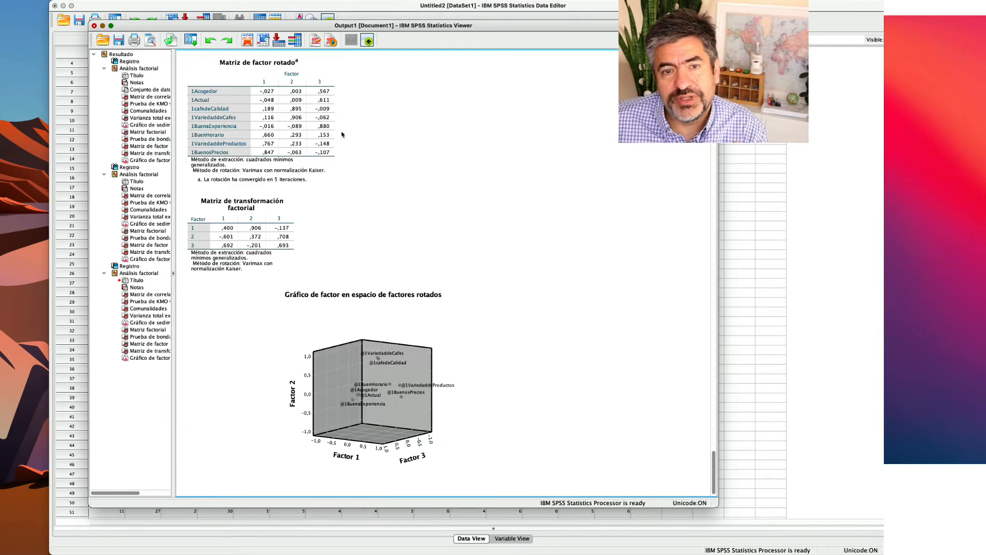
# Compare the variable loadings on each factor in the eight-variable rotated factor matrix and check the rotated factor space plot.
pyautogui.scroll(10, 354, 144)
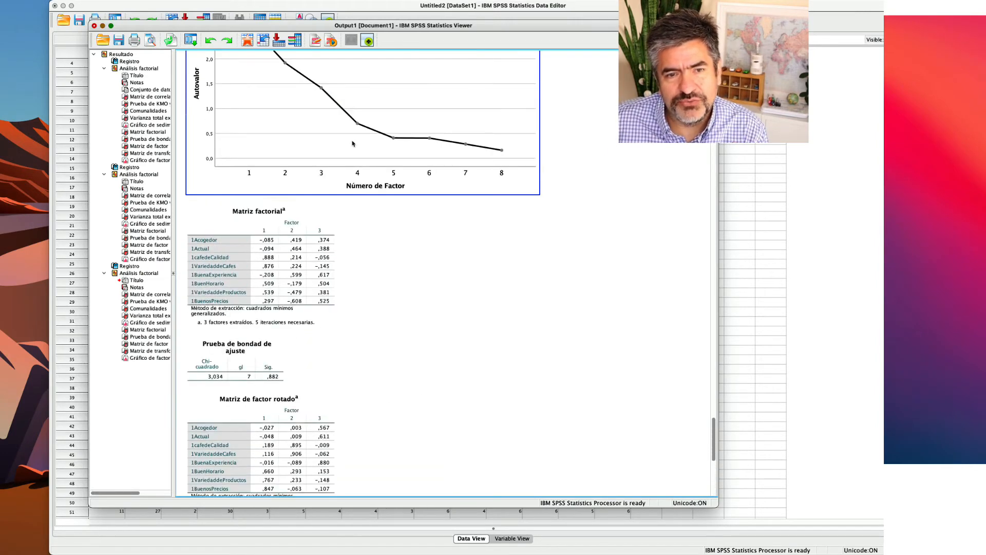
pyautogui.click(307, 406)
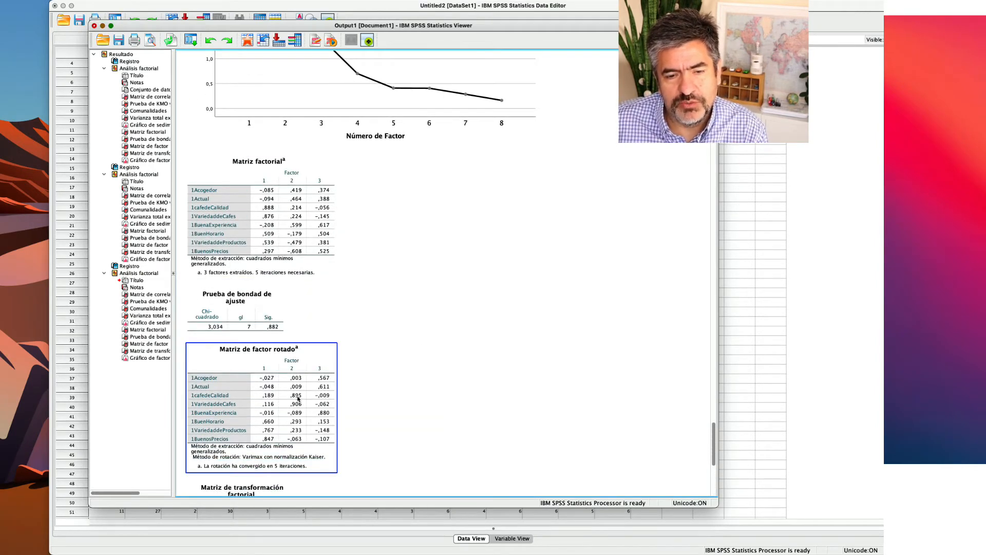
pyautogui.click(340, 399)
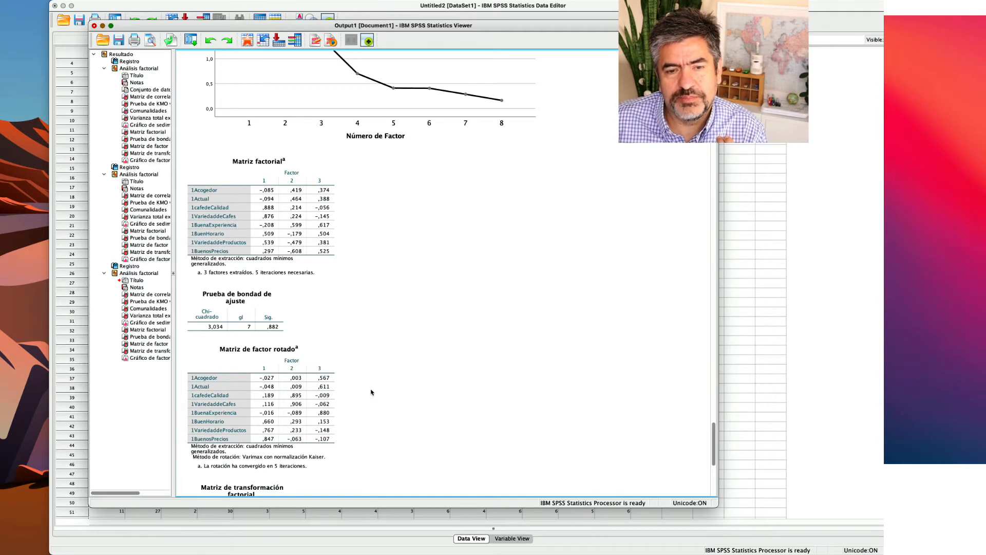
pyautogui.click(294, 379)
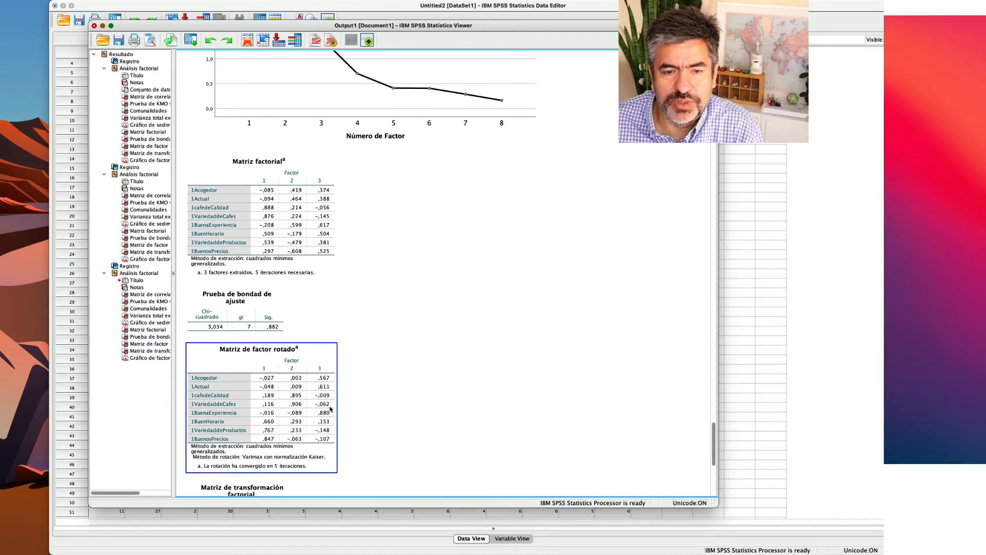
pyautogui.scroll(-2, 331, 410)
pyautogui.scroll(-12, 390, 408)
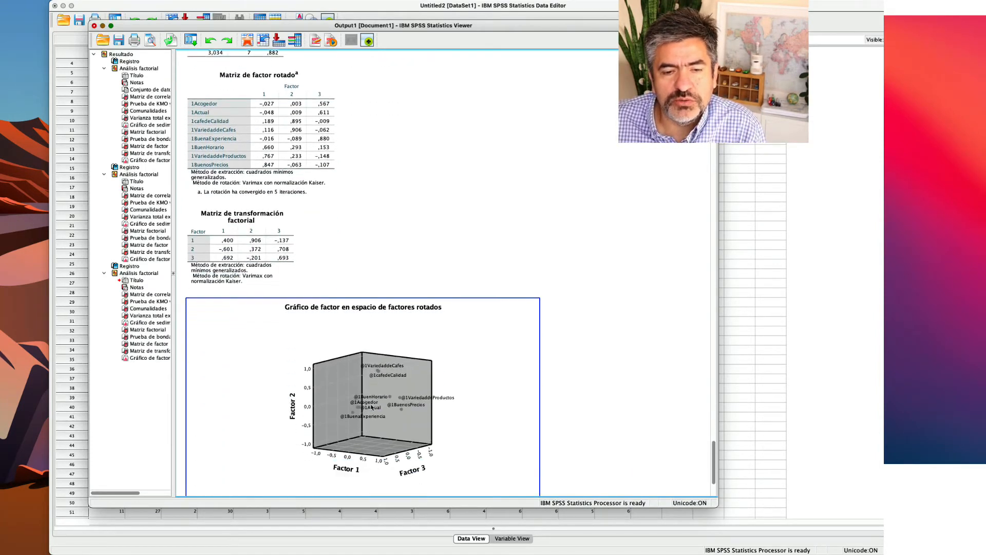
pyautogui.scroll(20, 264, 280)
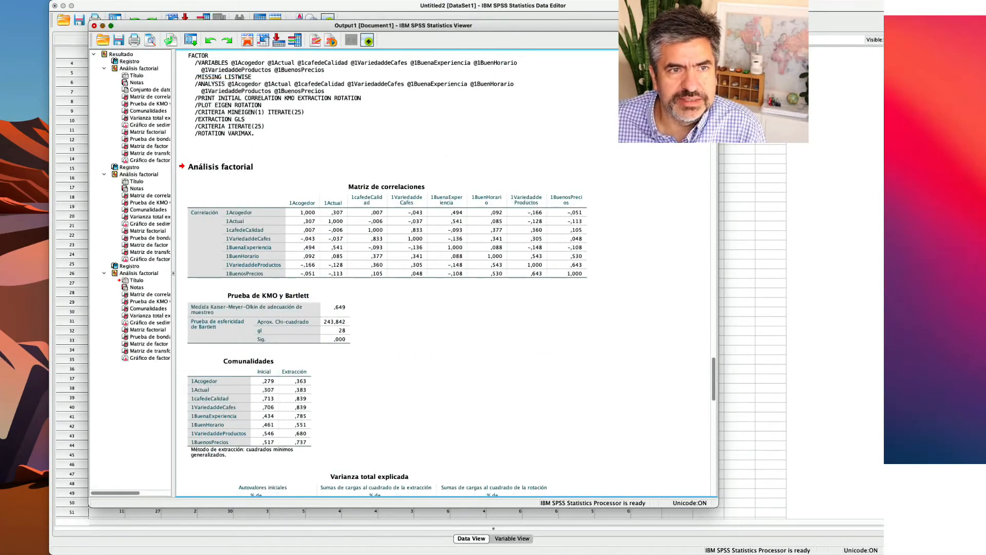
# Rerun the eight-variable factor analysis with the factor scores saved as variables using the Regression method.
pyautogui.click(96, 0)
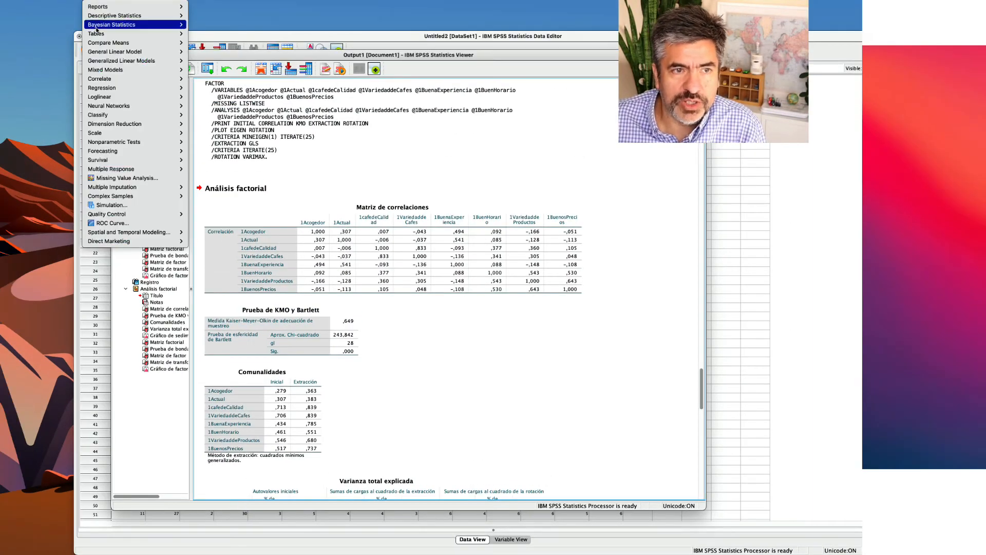
pyautogui.moveTo(175, 125)
pyautogui.click(209, 123)
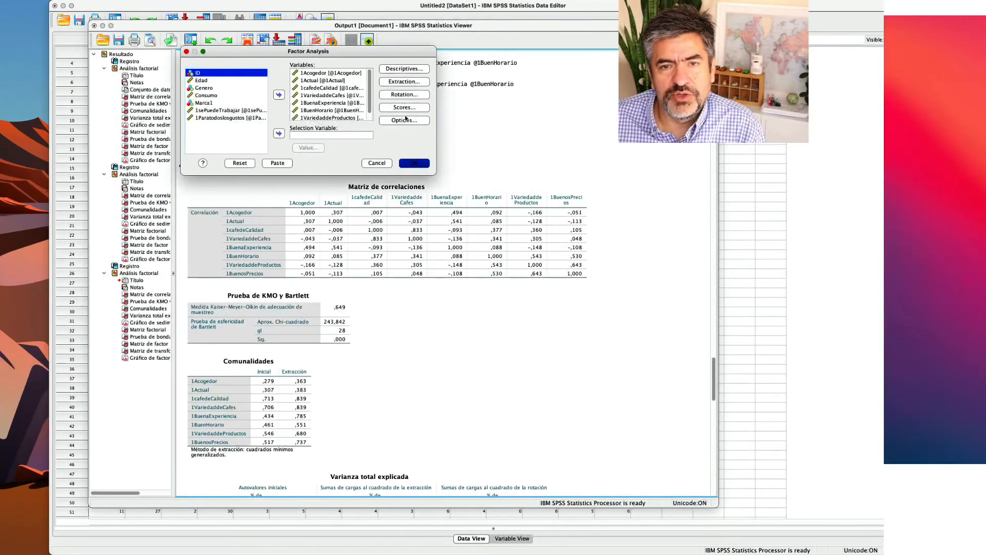
pyautogui.click(405, 108)
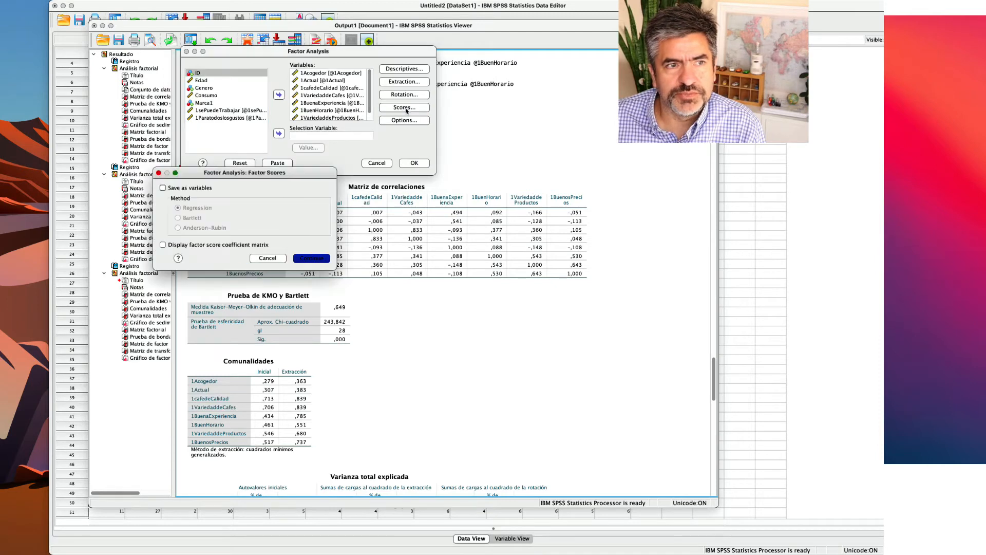
pyautogui.click(163, 188)
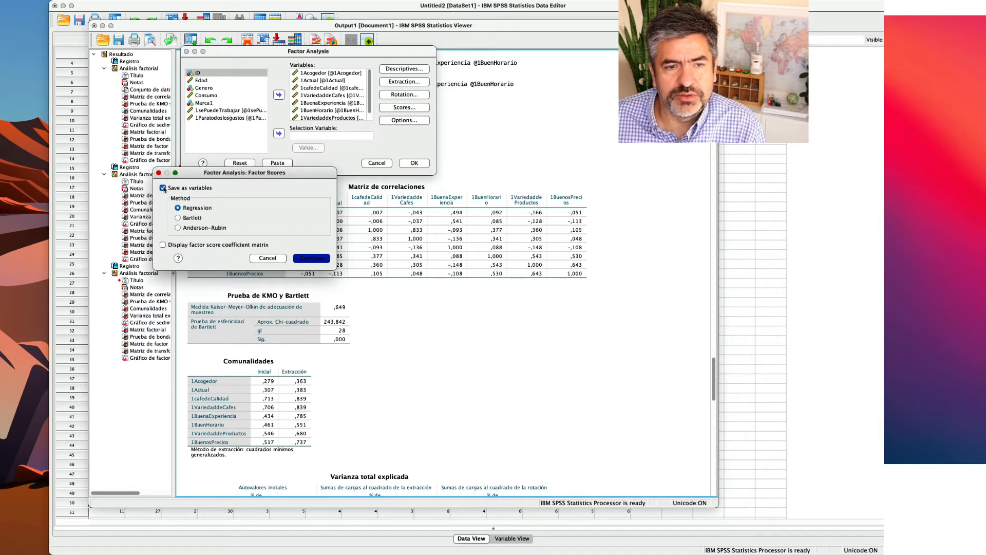
pyautogui.click(311, 258)
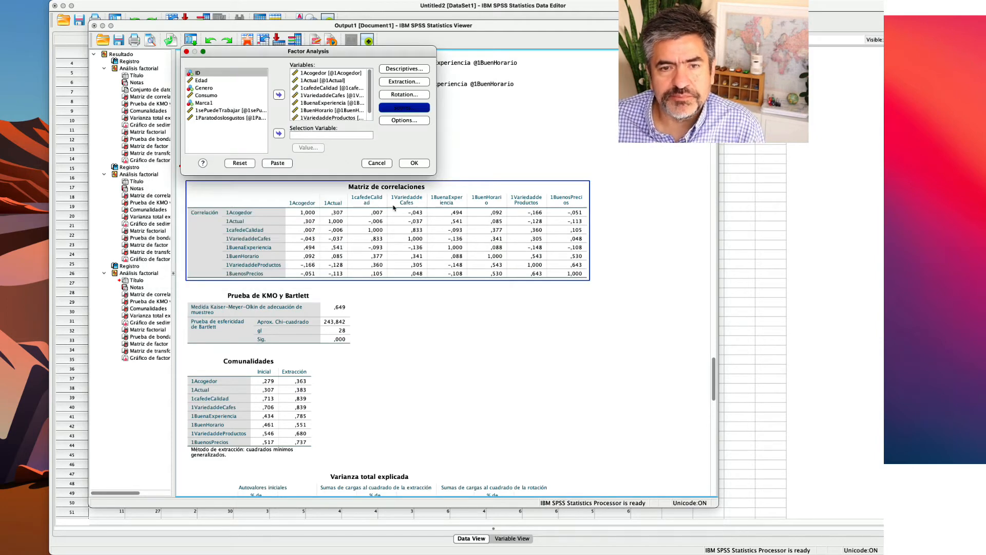
pyautogui.click(414, 163)
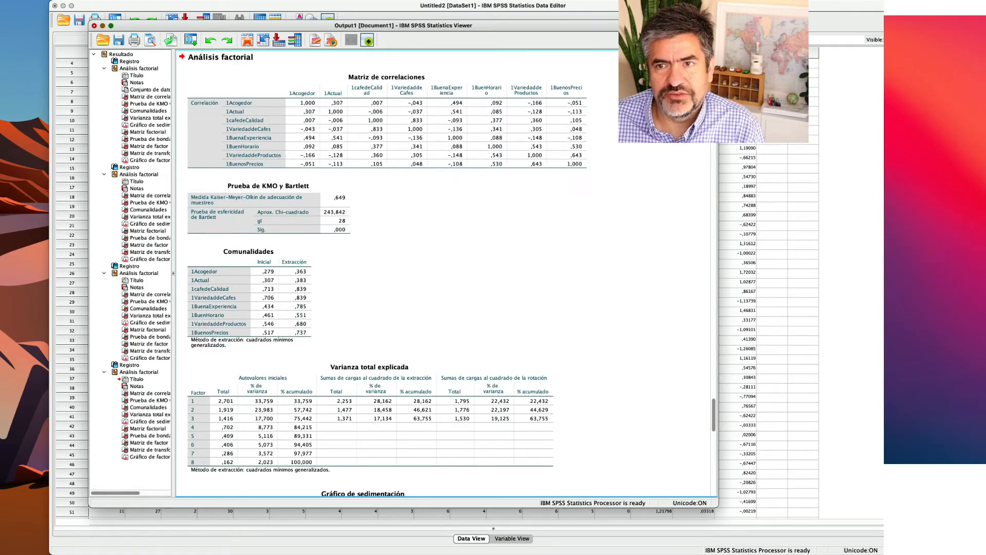
# Inspect the saved factor scores in the data set and the loadings in the rotated factor matrix to interpret each factor.
pyautogui.press('super+grave')
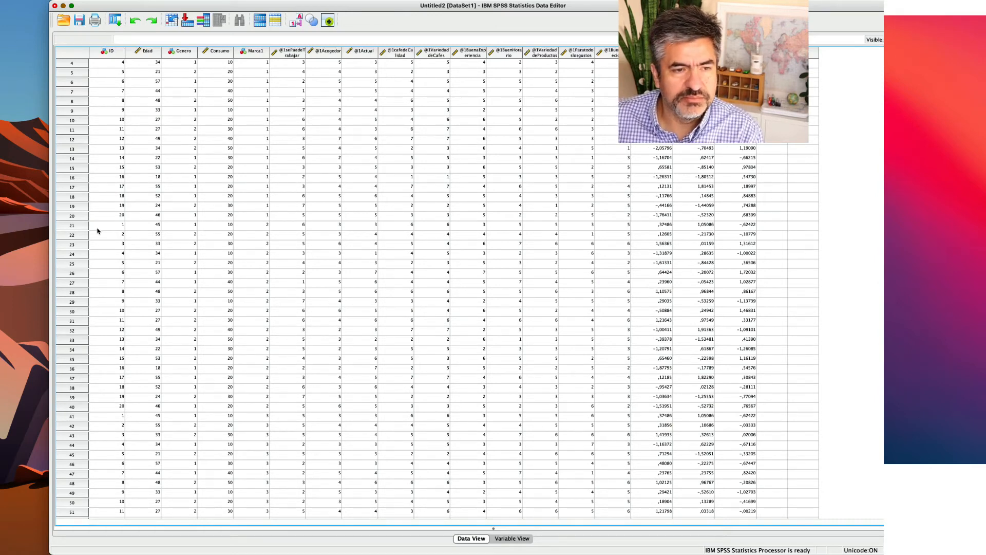
pyautogui.click(73, 216)
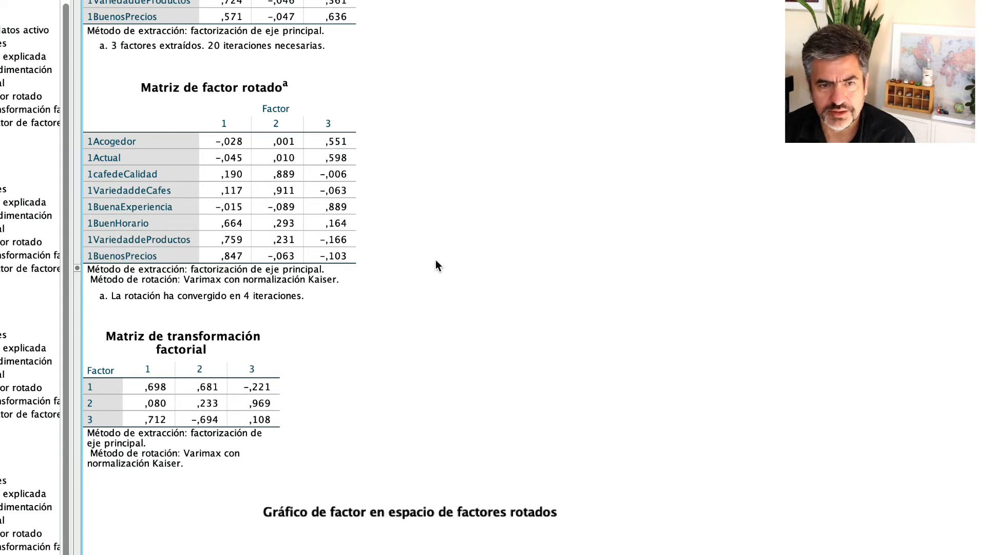
pyautogui.click(264, 173)
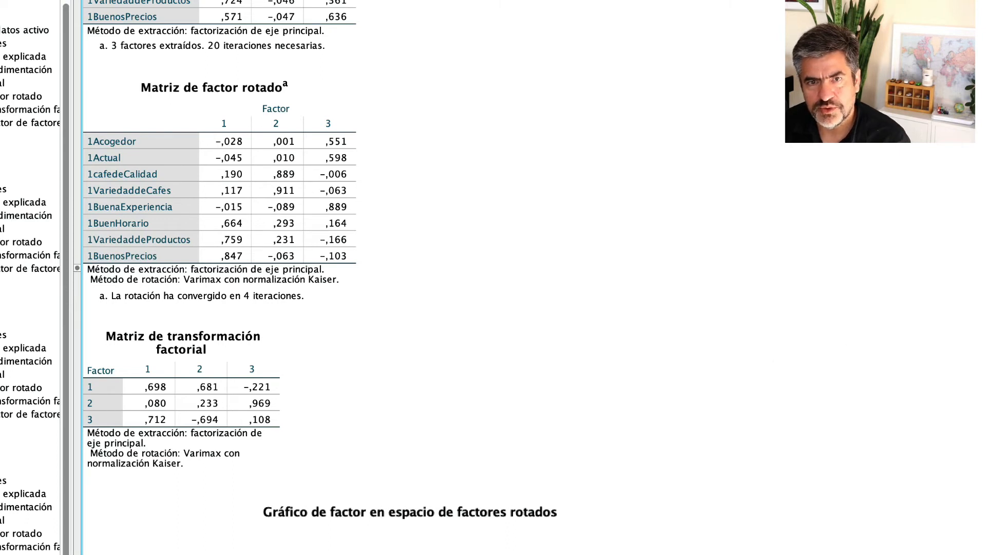
# Rename the saved factor score variables after their meaning, with FAC1_1 as Conv, and return to the data rows.
pyautogui.click(983, 477)
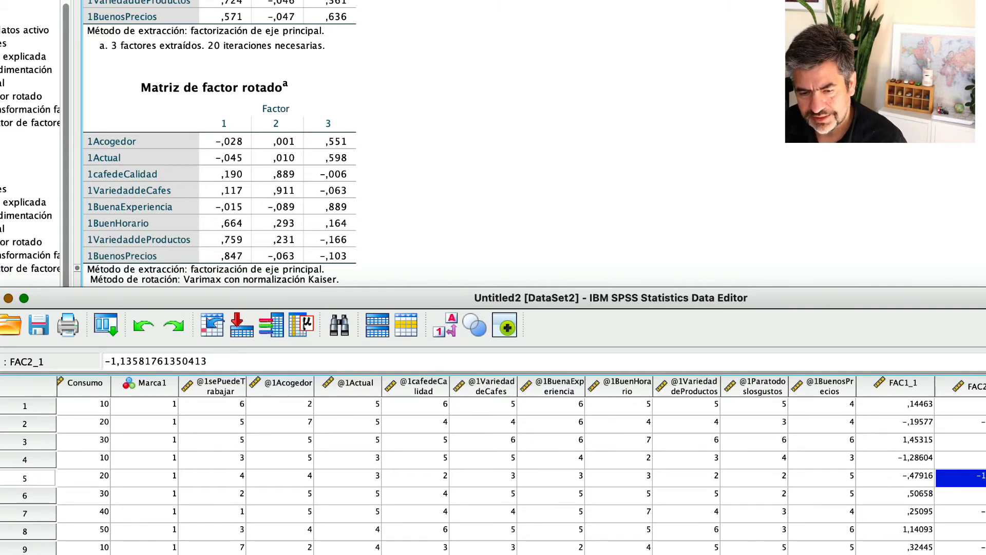
pyautogui.press('super+t')
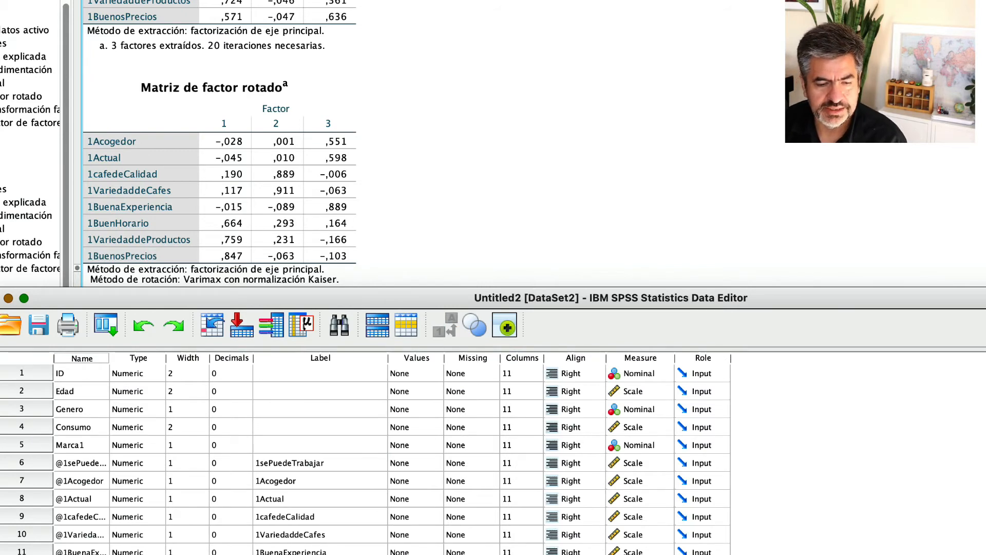
pyautogui.press('super+t')
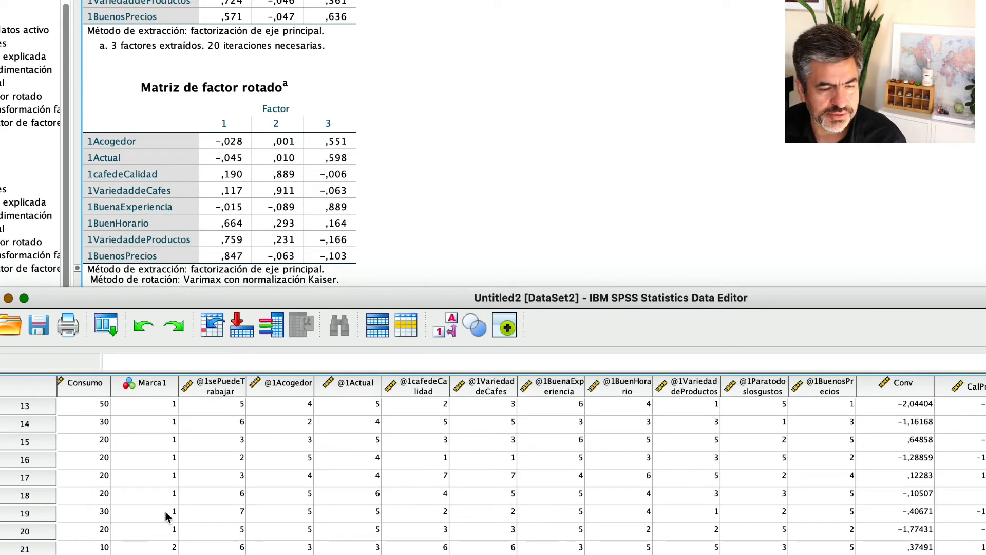
# Look through the stacked data rows of all four brands, checking the Marca1 codes alongside the factor scores.
pyautogui.hscroll(-2, 136, 507)
pyautogui.hscroll(-1, 87, 536)
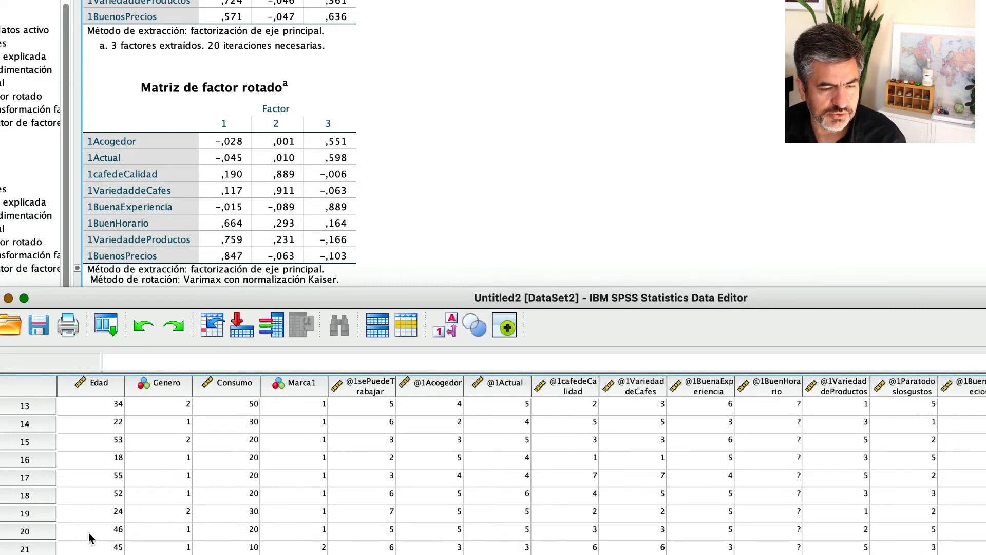
pyautogui.hscroll(2, 65, 535)
pyautogui.scroll(-5, 45, 537)
pyautogui.scroll(-20, 46, 537)
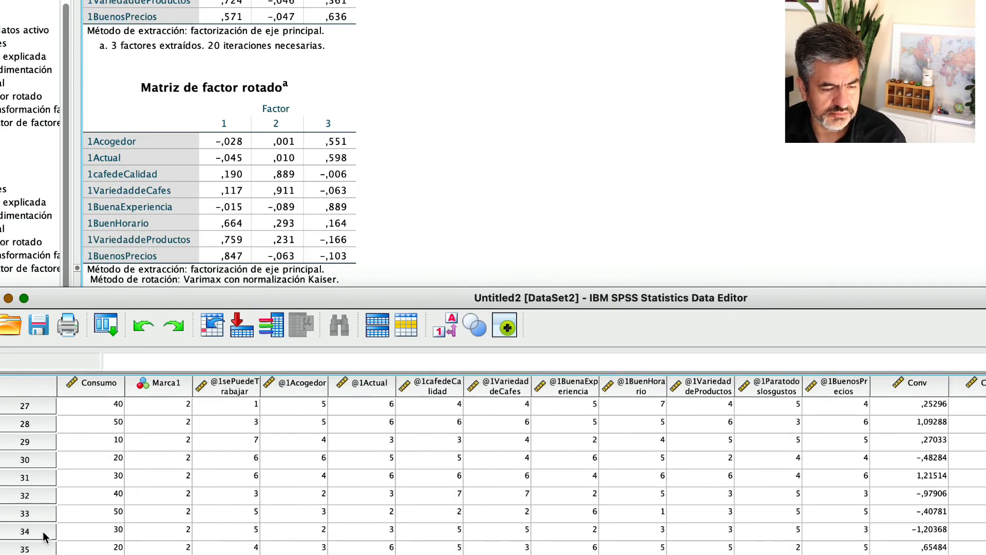
pyautogui.scroll(3, 45, 536)
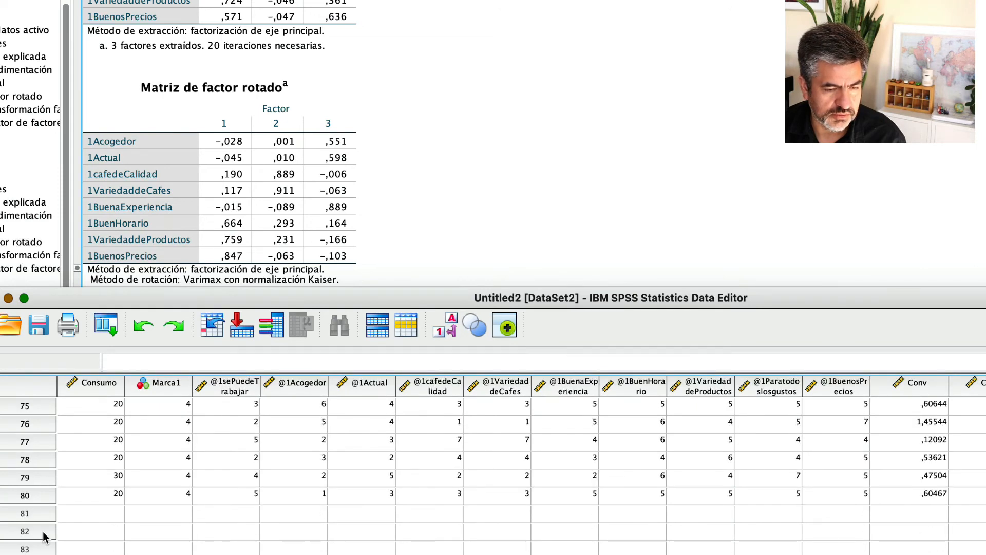
pyautogui.scroll(10, 163, 532)
pyautogui.scroll(15, 162, 532)
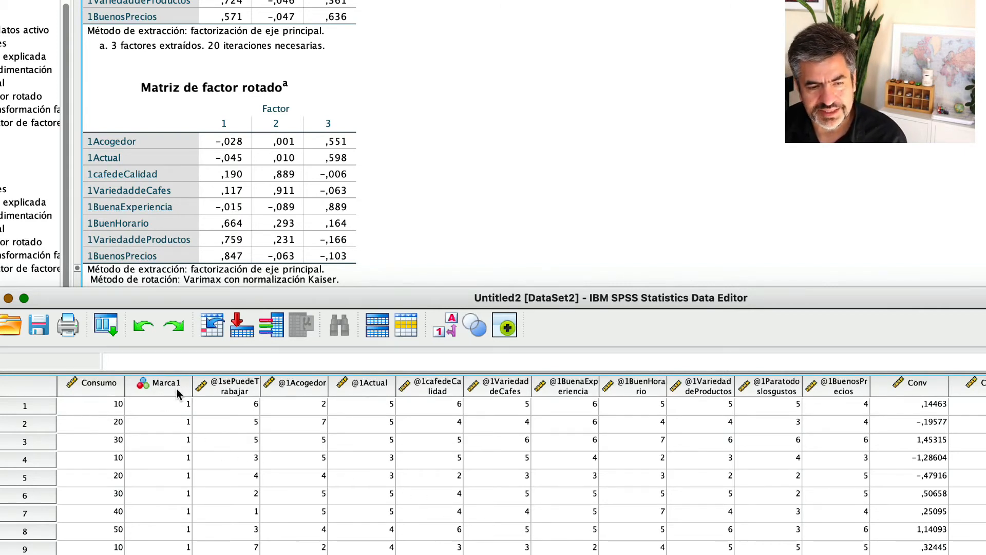
# Examine the first data rows of brand 1, comparing the attribute ratings with the Conv factor scores.
pyautogui.scroll(-5, 188, 411)
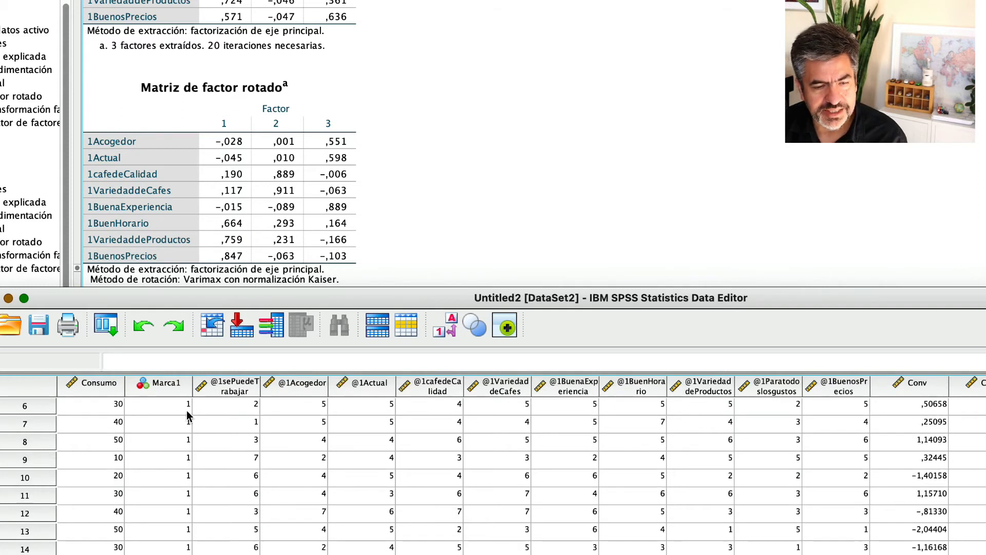
pyautogui.scroll(-3, 190, 422)
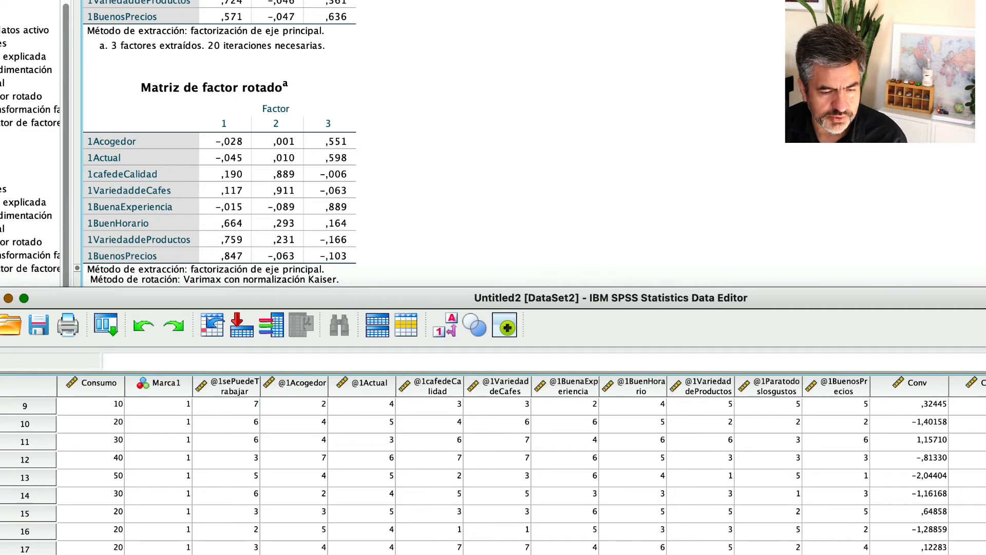
pyautogui.scroll(5, 926, 527)
pyautogui.scroll(-3, 926, 526)
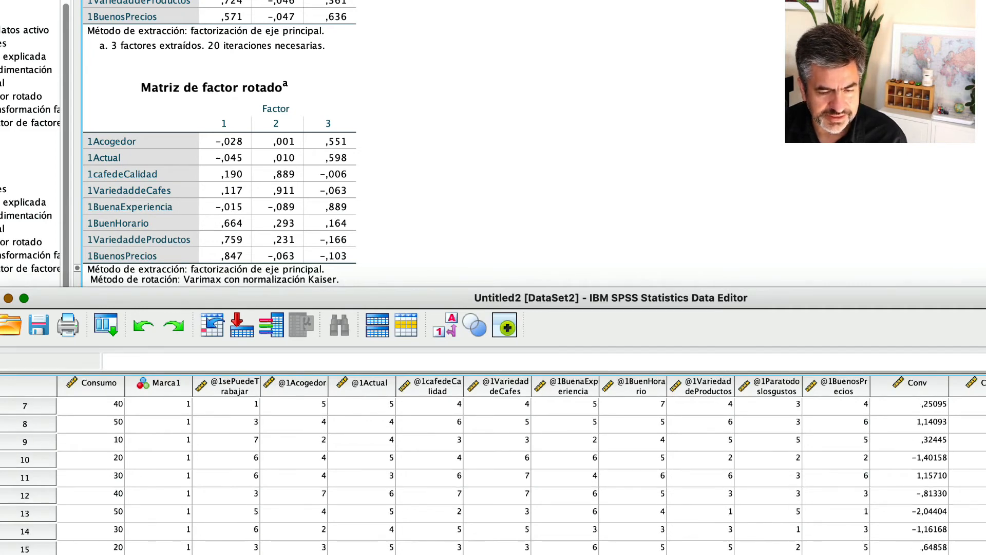
pyautogui.scroll(-1, 926, 527)
pyautogui.scroll(-4, 530, 475)
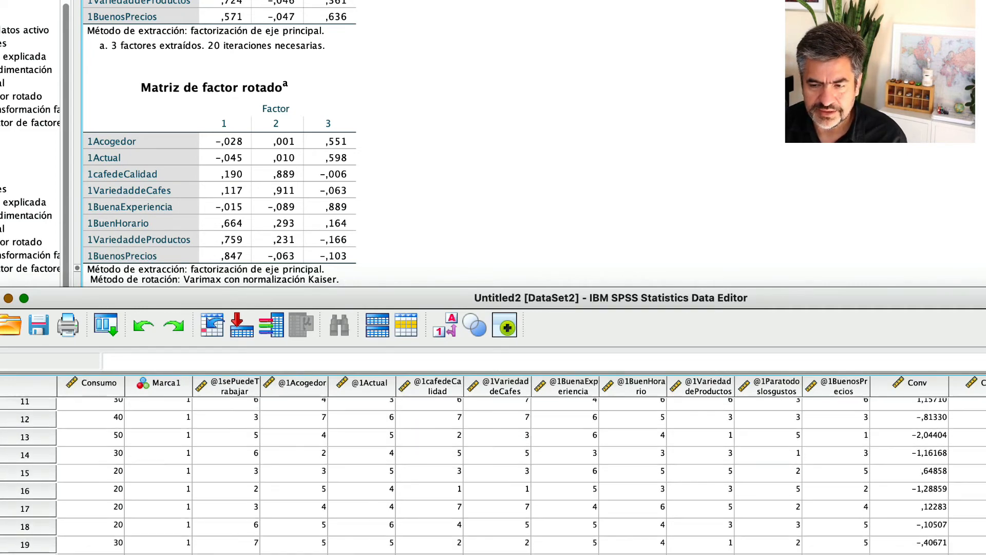
pyautogui.scroll(-5, 938, 455)
pyautogui.scroll(15, 938, 455)
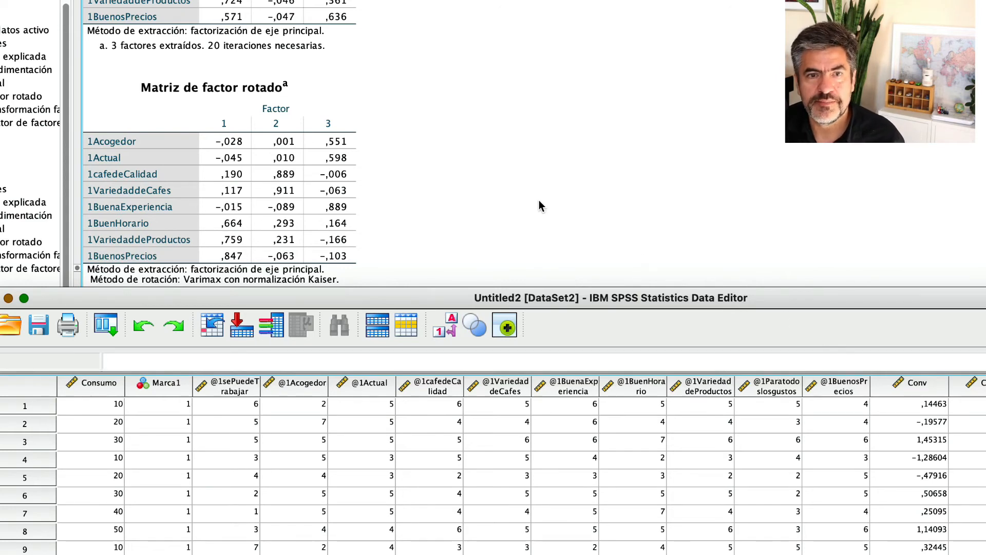
# Start a Means comparison and clear the factor scores and Marca1 from its dependent and layer lists.
pyautogui.click(568, 253)
pyautogui.press('super+grave')
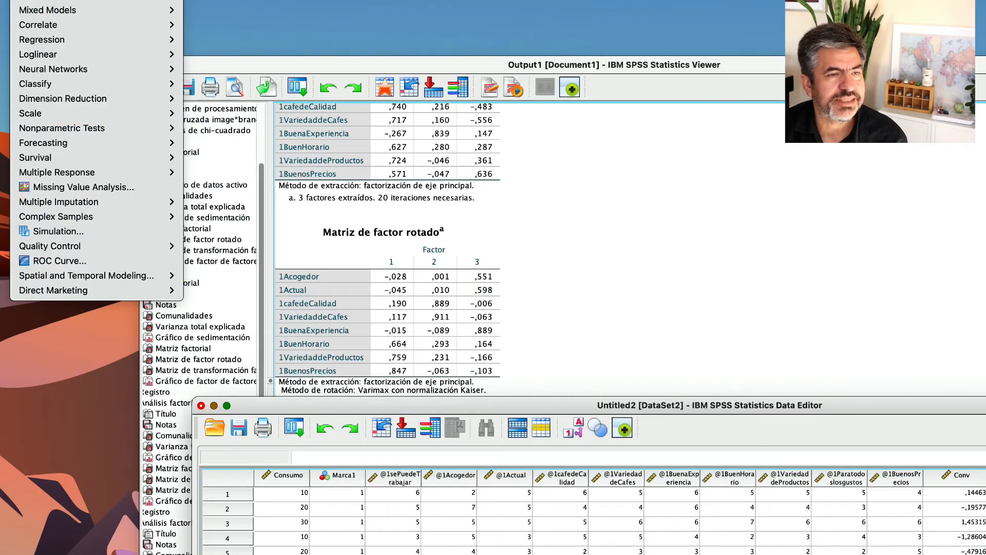
pyautogui.moveTo(96, 0)
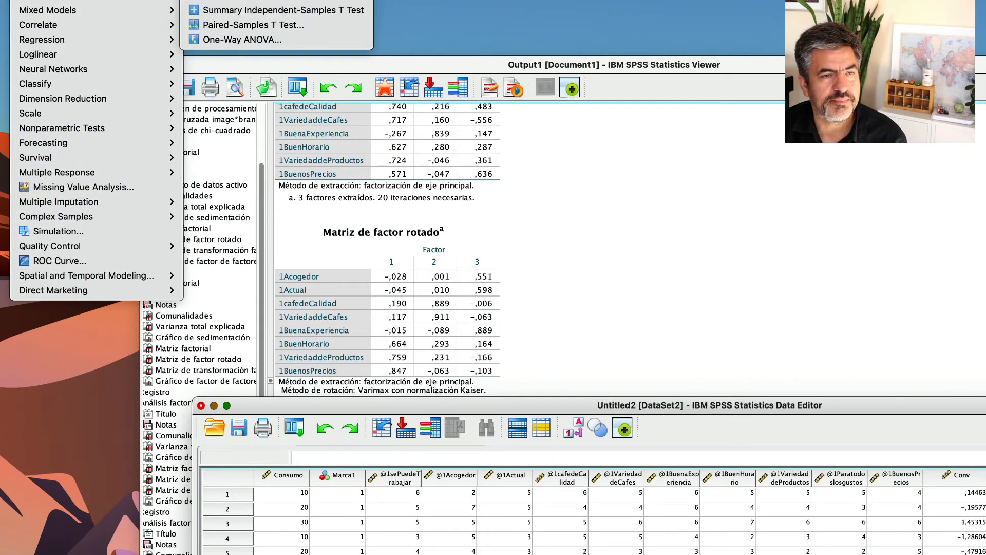
pyautogui.click(221, 0)
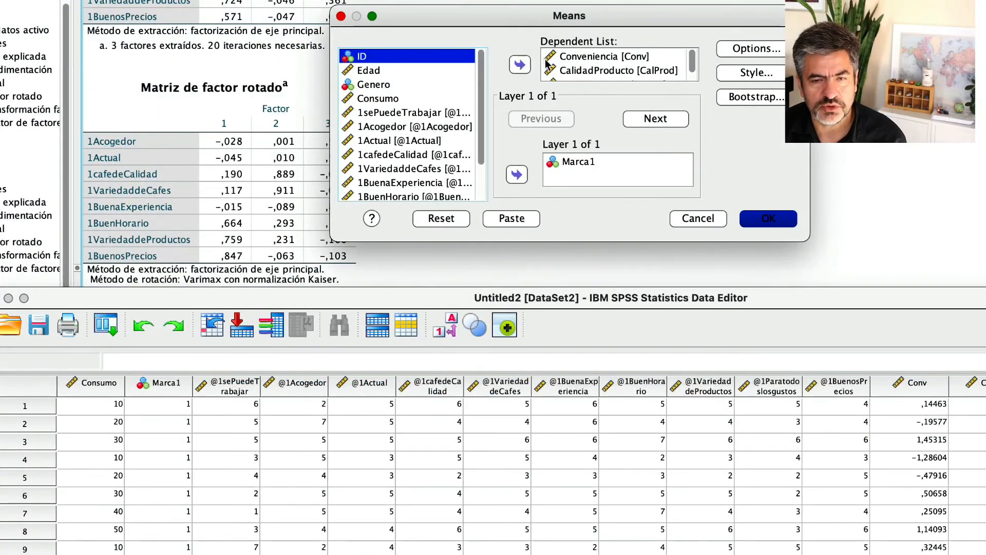
pyautogui.click(569, 57)
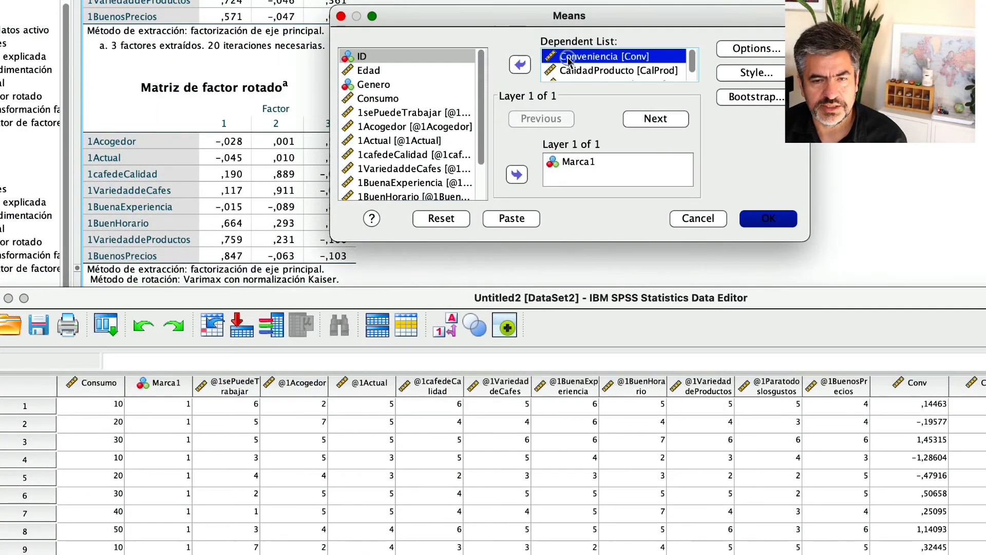
pyautogui.scroll(-1, 582, 80)
pyautogui.keyDown('shift'); pyautogui.click(586, 77); pyautogui.keyUp('shift')
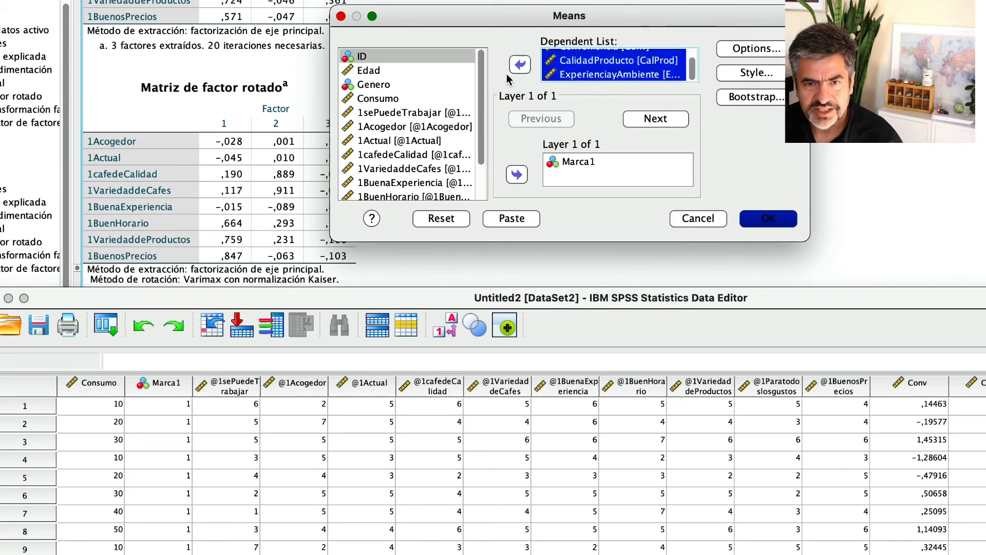
pyautogui.click(520, 65)
pyautogui.click(564, 163)
pyautogui.click(519, 175)
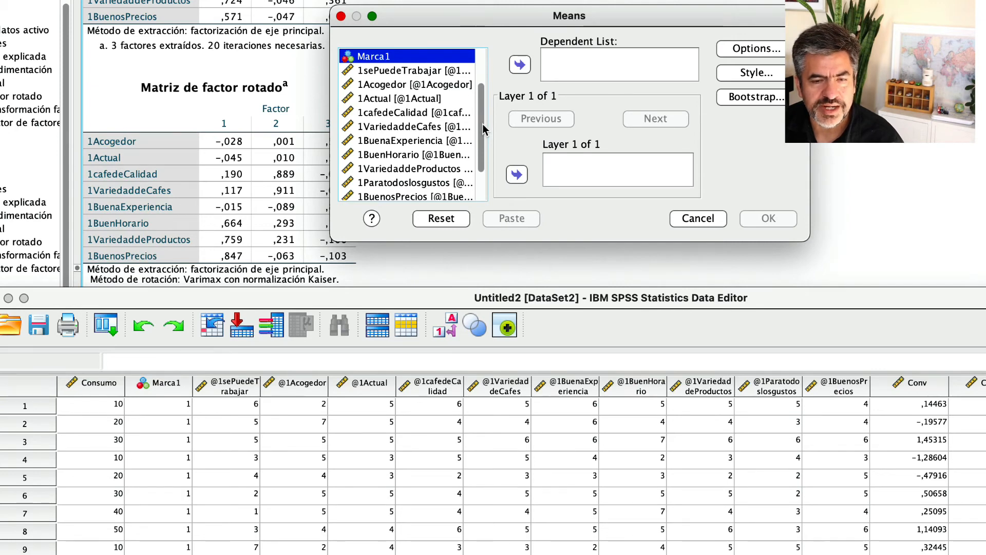
# Add Conveniencia, CalidadProducto and ExperienciayAmbiente as the dependent variables of the Means comparison.
pyautogui.moveTo(484, 125); pyautogui.dragTo(488, 176)
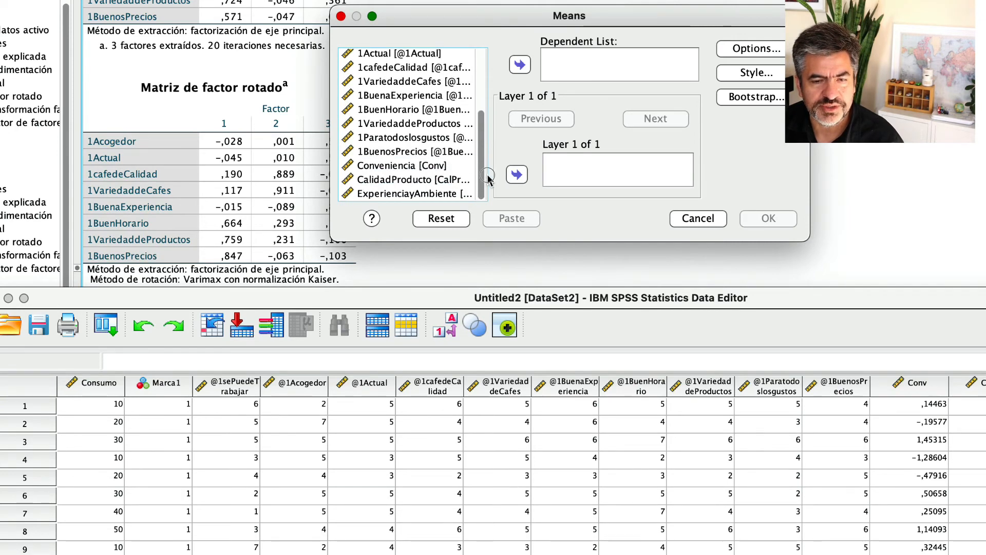
pyautogui.click(390, 165)
pyautogui.keyDown('shift'); pyautogui.click(390, 179); pyautogui.keyUp('shift')
pyautogui.keyDown('shift'); pyautogui.click(391, 194); pyautogui.keyUp('shift')
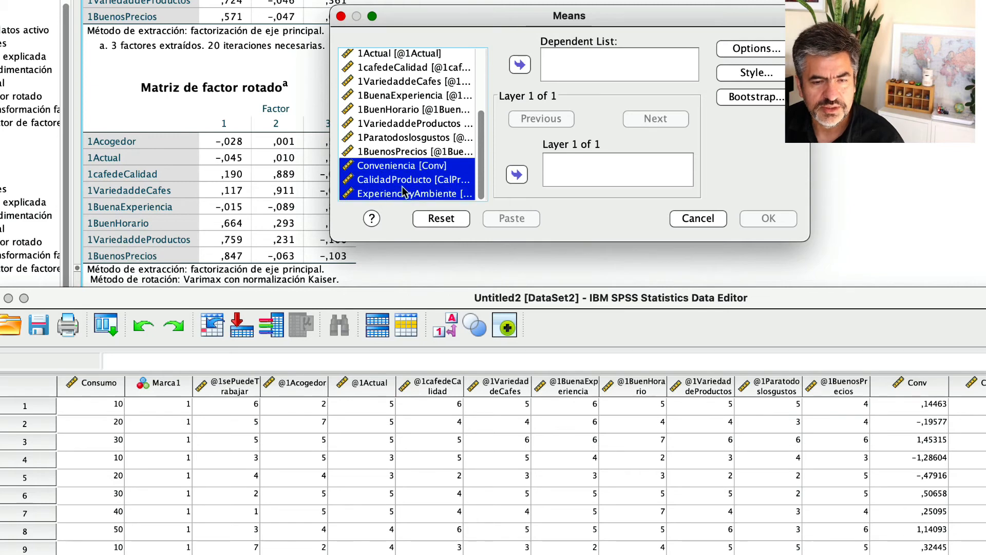
pyautogui.click(520, 66)
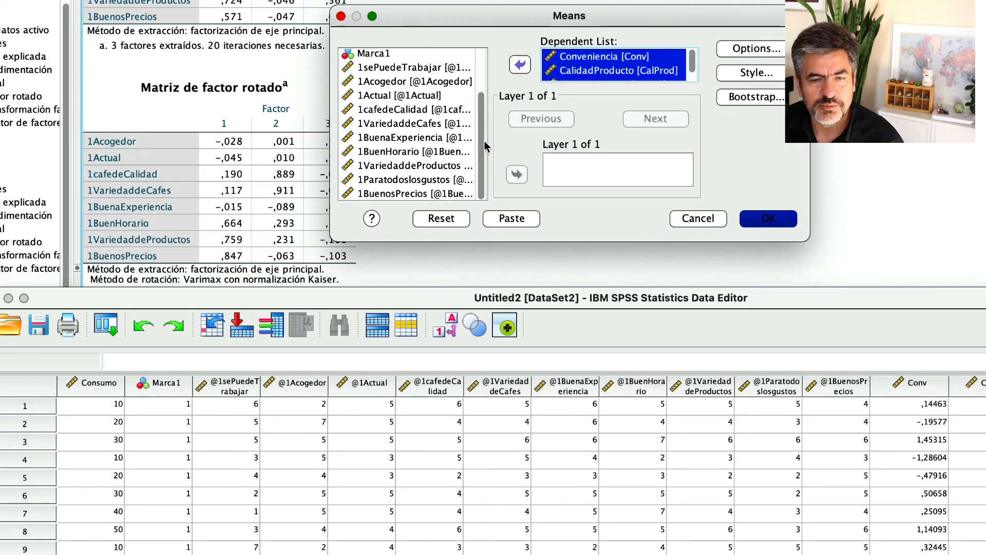
# Assign Marca1 as the grouping variable in layer 1 of the Means comparison.
pyautogui.scroll(1, 482, 139)
pyautogui.moveTo(481, 139); pyautogui.dragTo(481, 87)
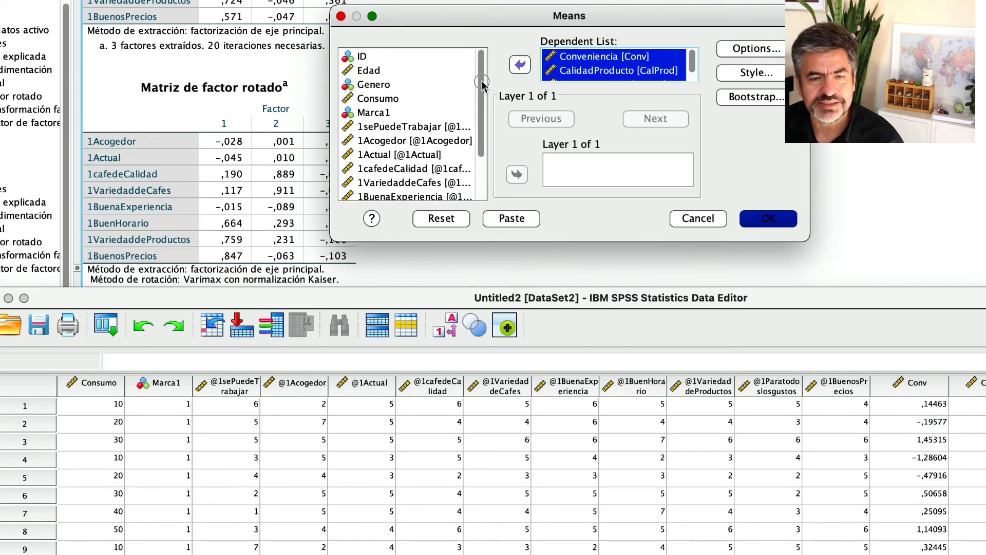
pyautogui.click(374, 113)
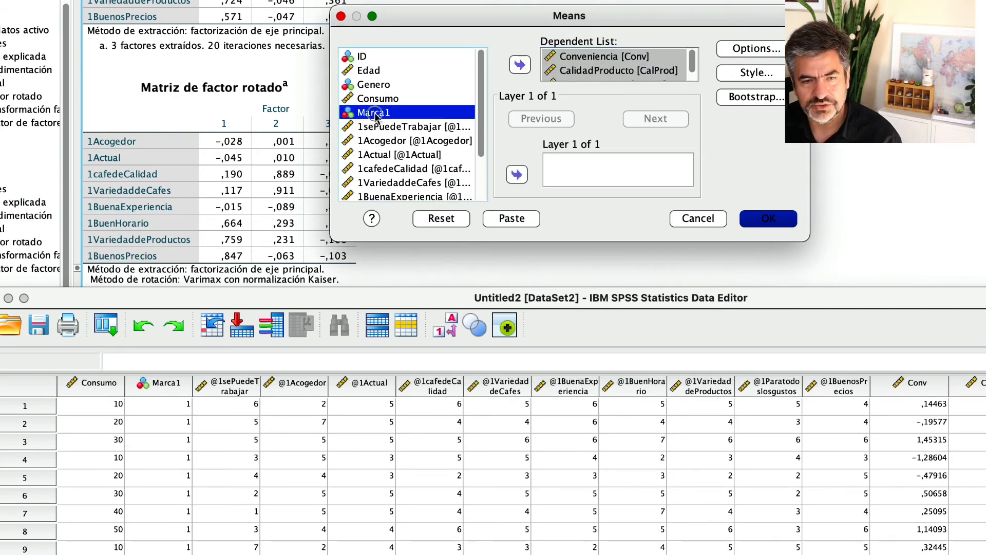
pyautogui.click(517, 174)
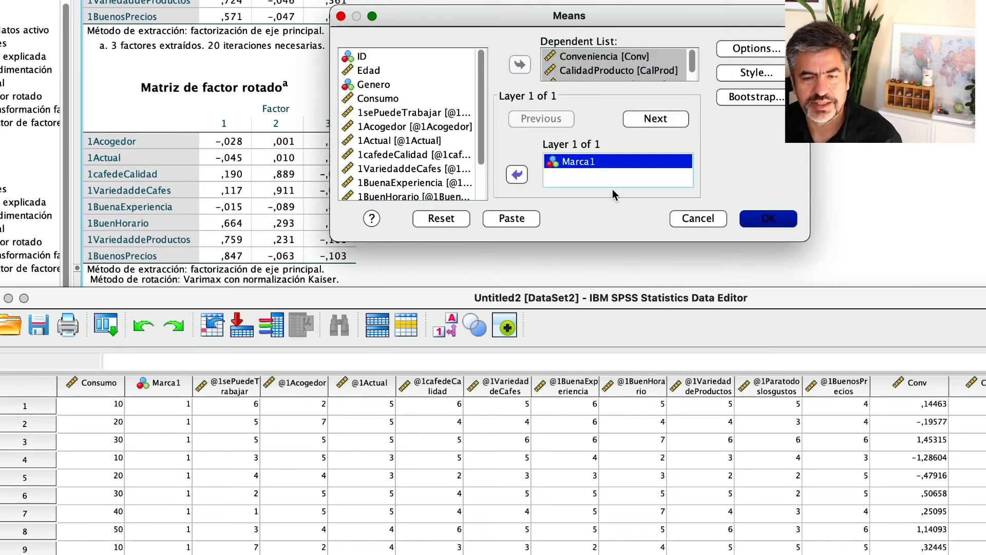
# Remove Number of Cases and Standard Deviation from the cell statistics, keeping only the mean, and run the Means comparison.
pyautogui.click(753, 51)
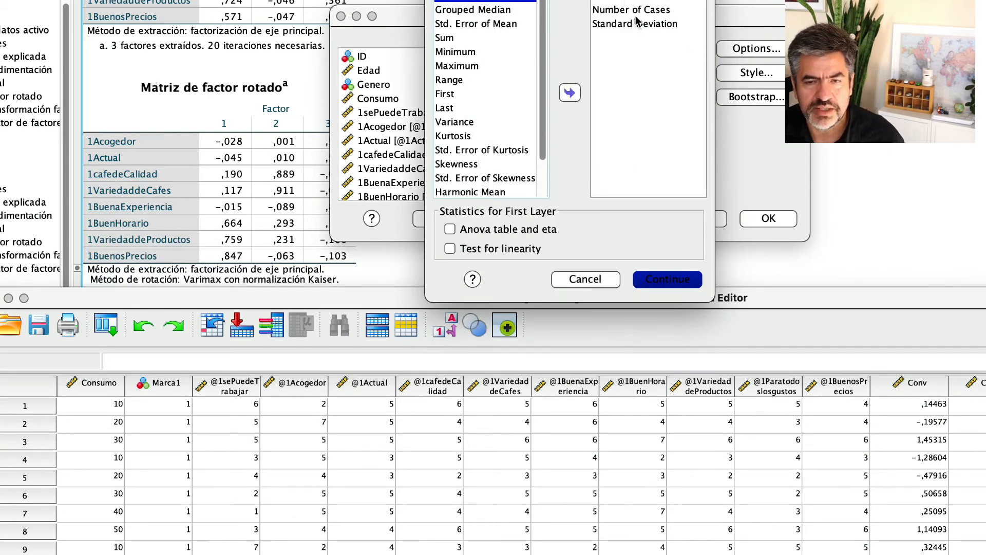
pyautogui.click(618, 13)
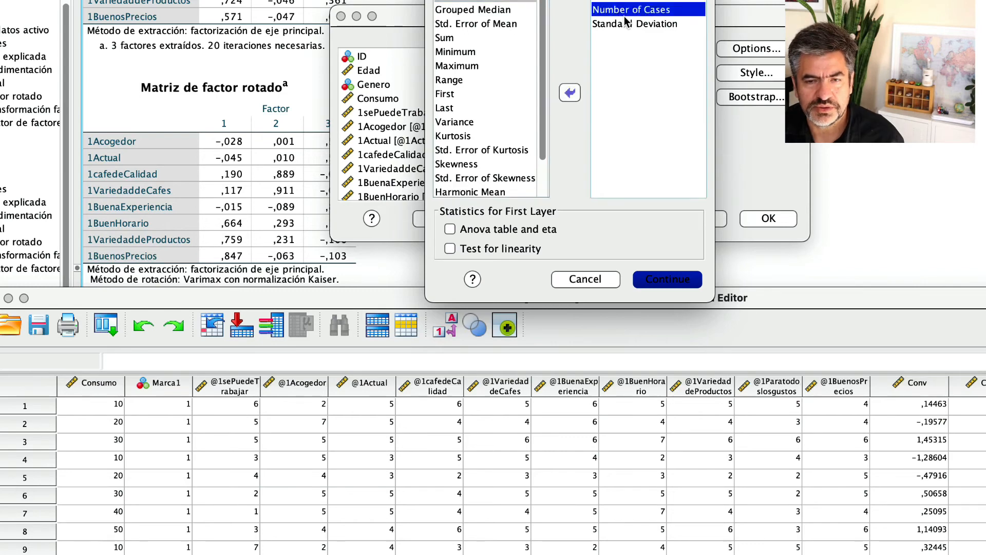
pyautogui.doubleClick(619, 11)
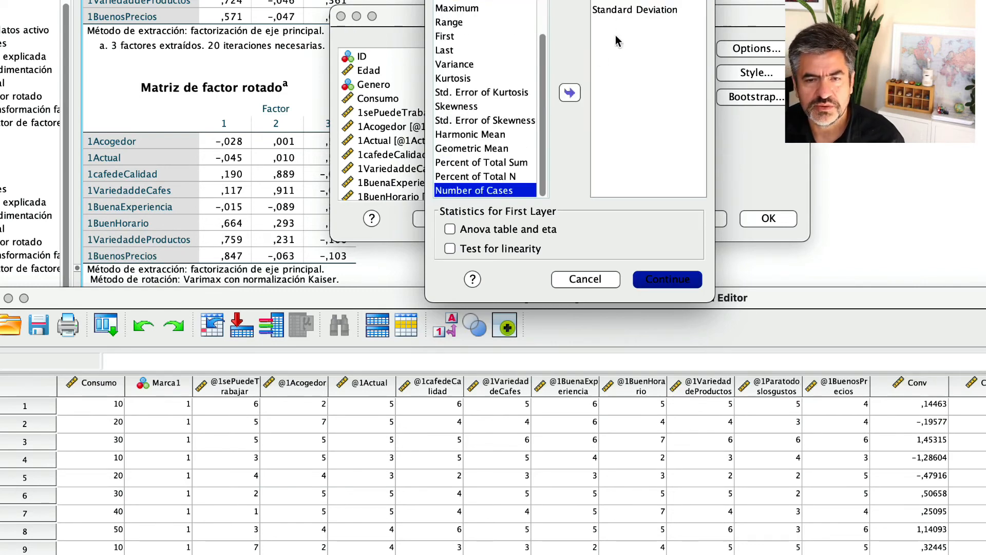
pyautogui.click(624, 9)
pyautogui.click(570, 93)
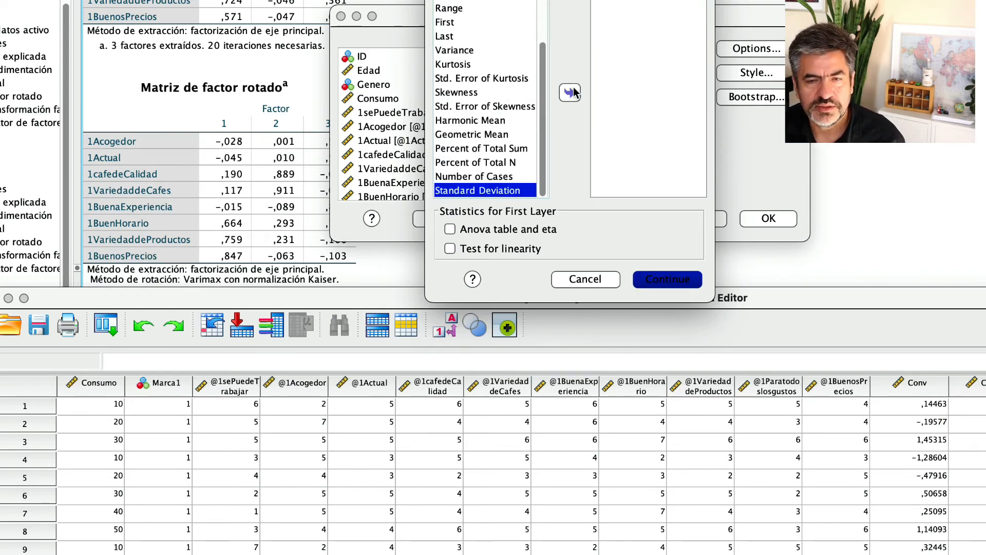
pyautogui.click(664, 279)
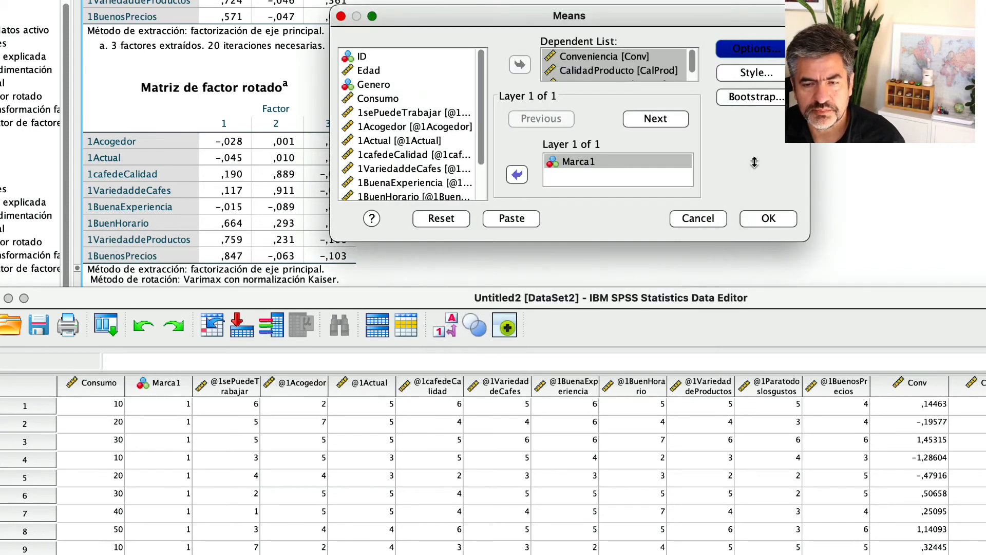
pyautogui.click(769, 218)
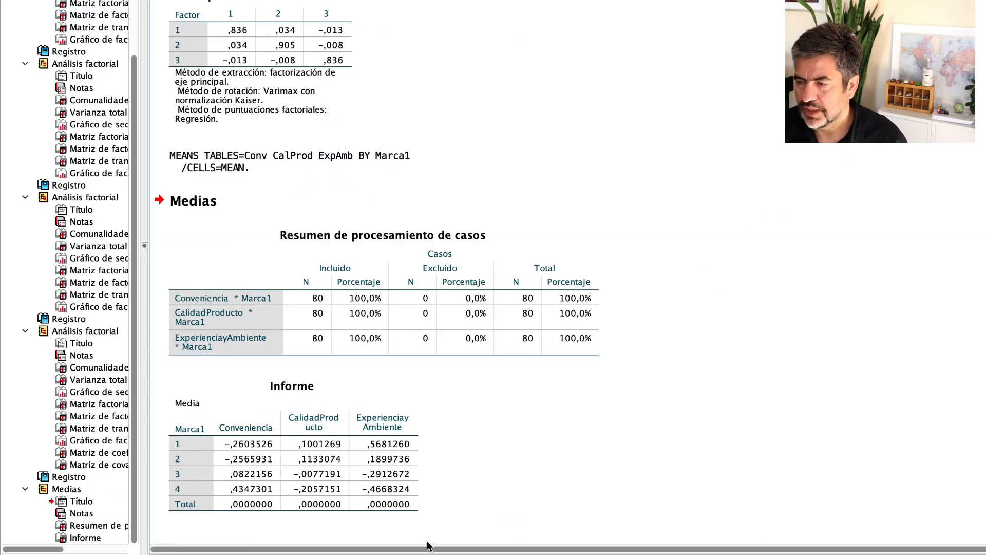
# Open the Informe table of factor means by brand for editing, select all its cells and copy them.
pyautogui.click(395, 490)
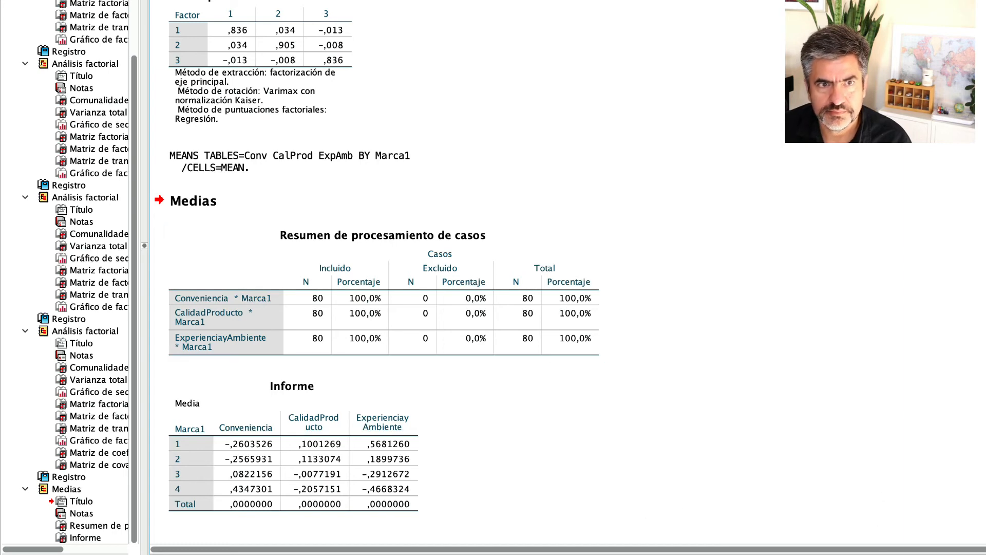
pyautogui.doubleClick(181, 431)
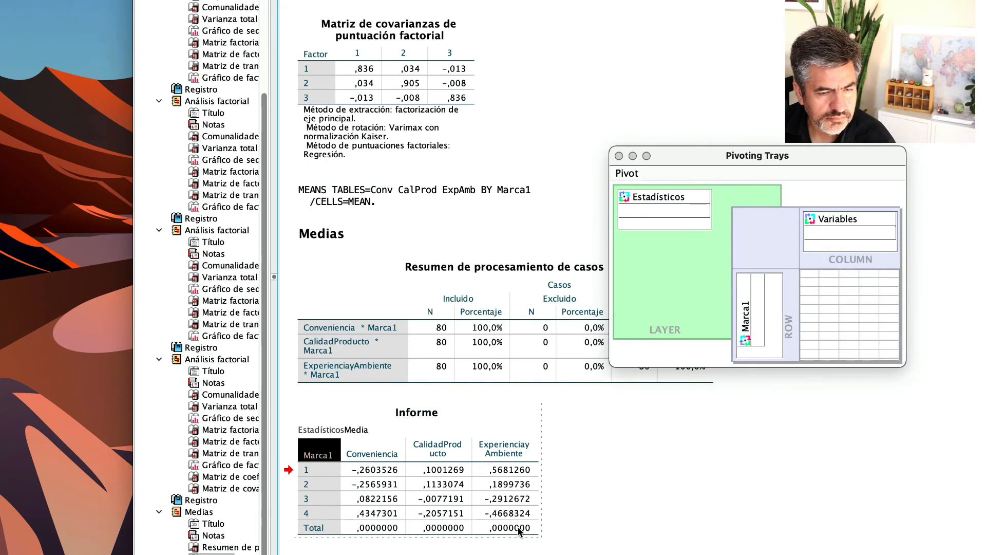
pyautogui.keyDown('shift'); pyautogui.click(520, 532); pyautogui.keyUp('shift')
pyautogui.rightClick(472, 514)
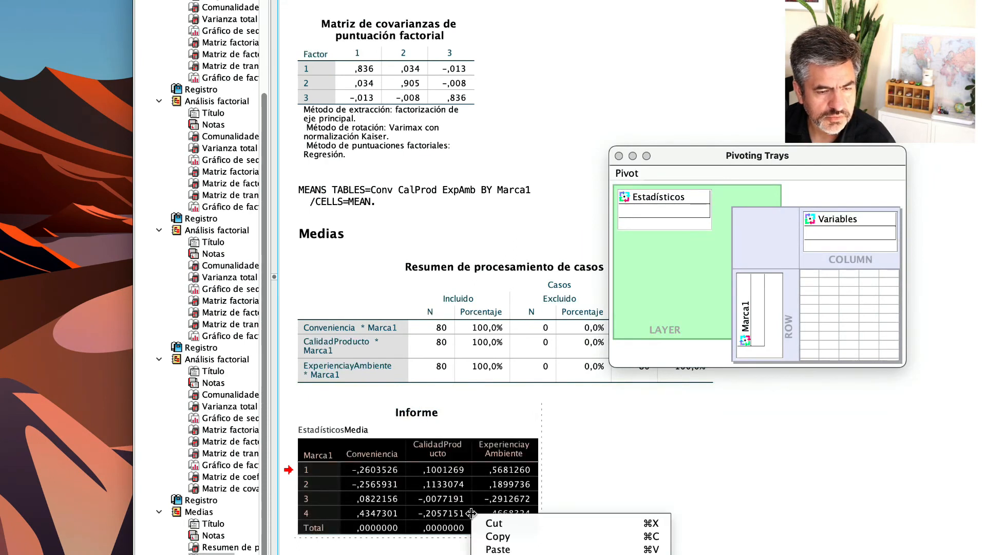
pyautogui.click(512, 538)
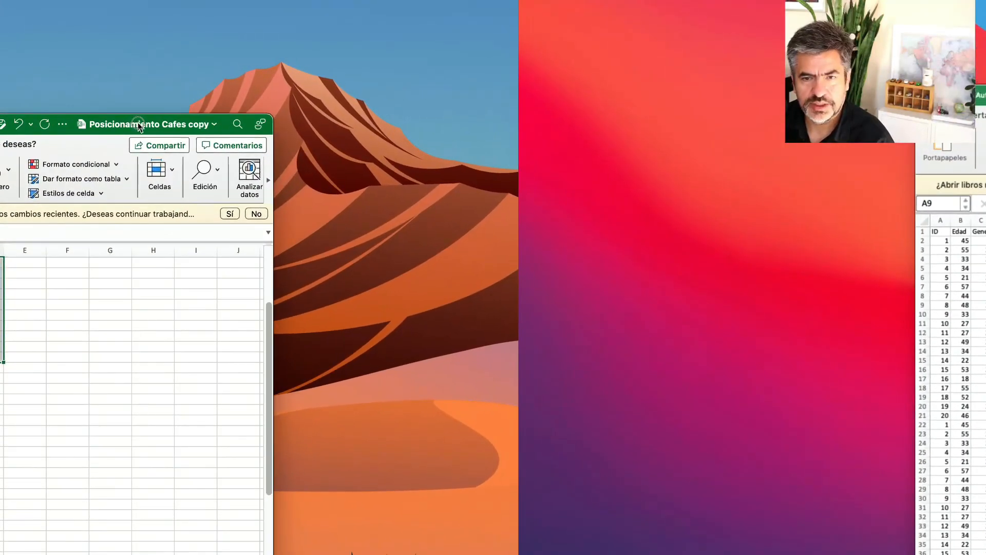
# Switch to Excel and paste the copied means table into the Posicionamiento Cafes copy workbook.
pyautogui.moveTo(138, 124); pyautogui.dragTo(140, 126)
pyautogui.click(24, 295)
pyautogui.click(1, 263)
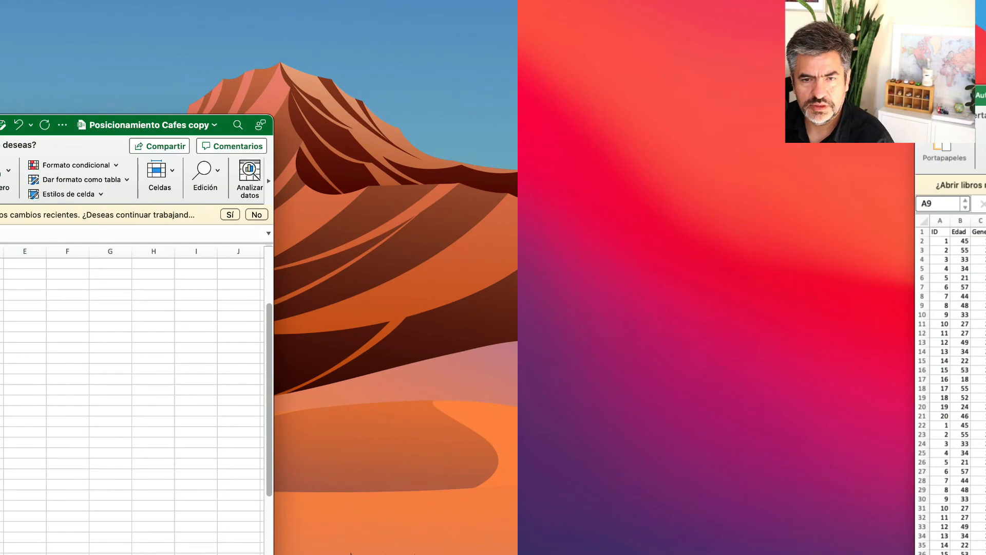
pyautogui.rightClick(1, 264)
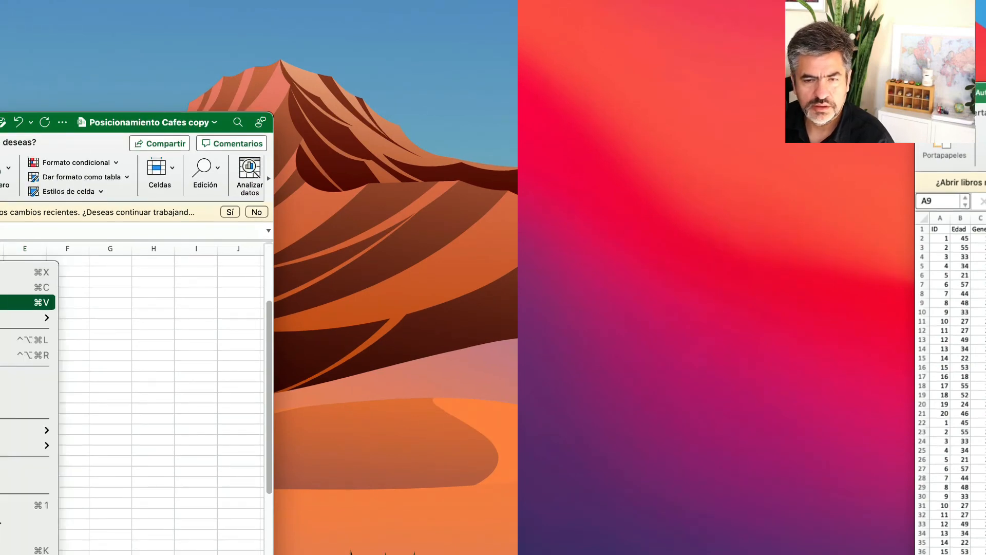
pyautogui.click(26, 302)
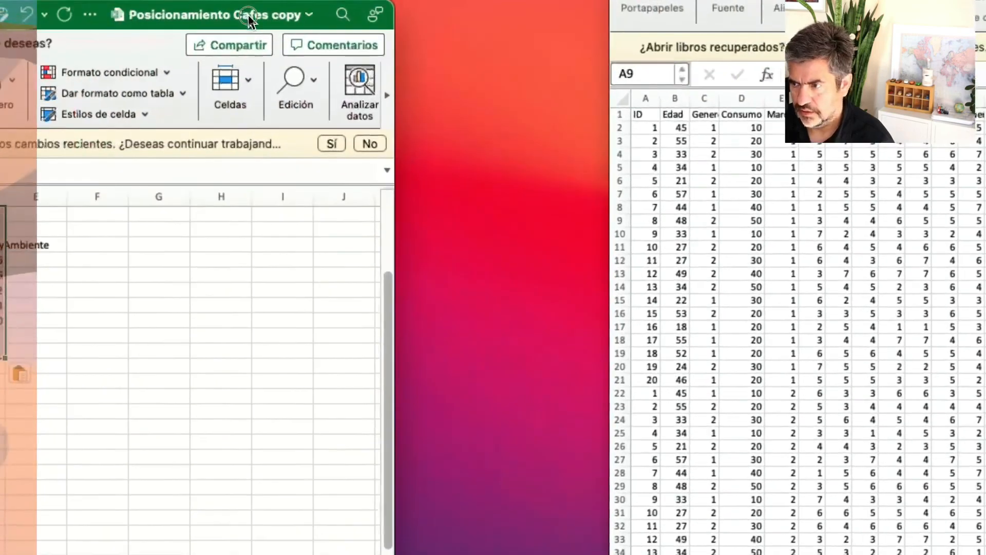
pyautogui.moveTo(249, 20); pyautogui.dragTo(971, 3)
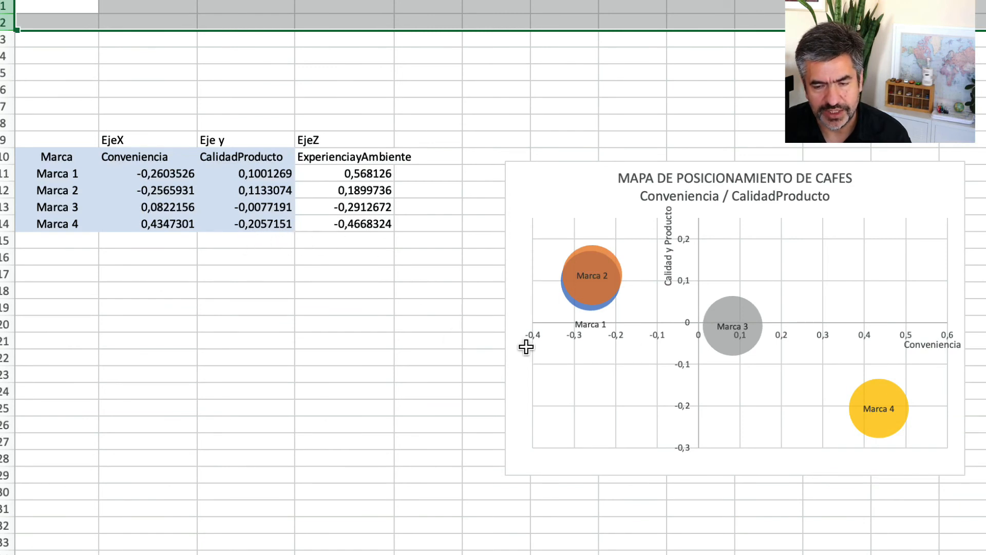
# Examine the brands' positions on the Conveniencia / CalidadProducto and Conveniencia / ExperienciaAmbiente positioning maps.
pyautogui.moveTo(859, 409)
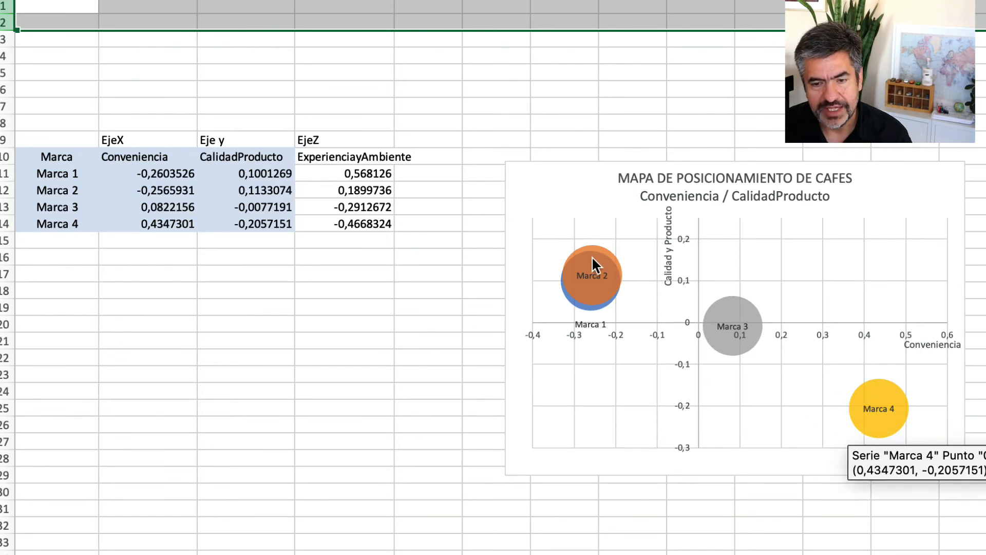
pyautogui.moveTo(583, 272)
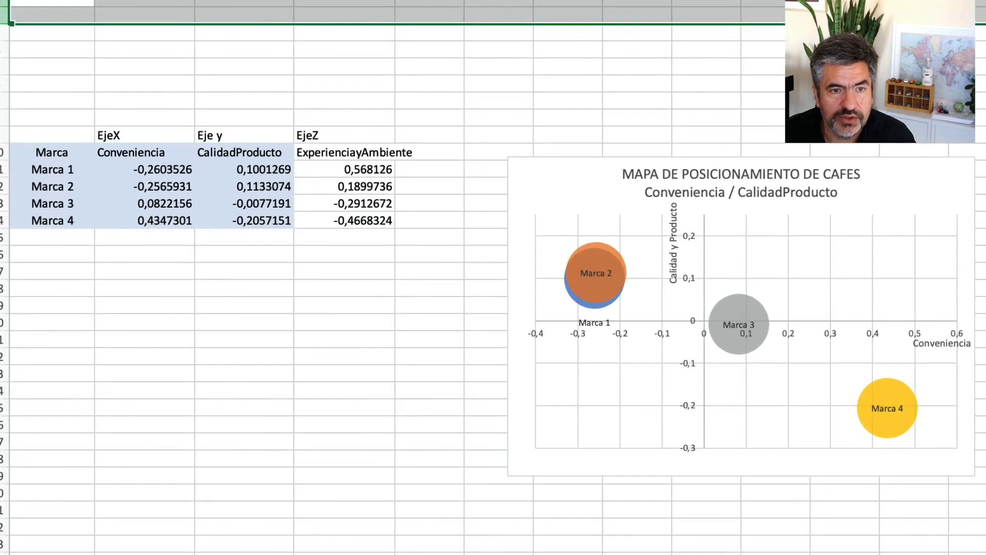
pyautogui.scroll(-10, 525, 378)
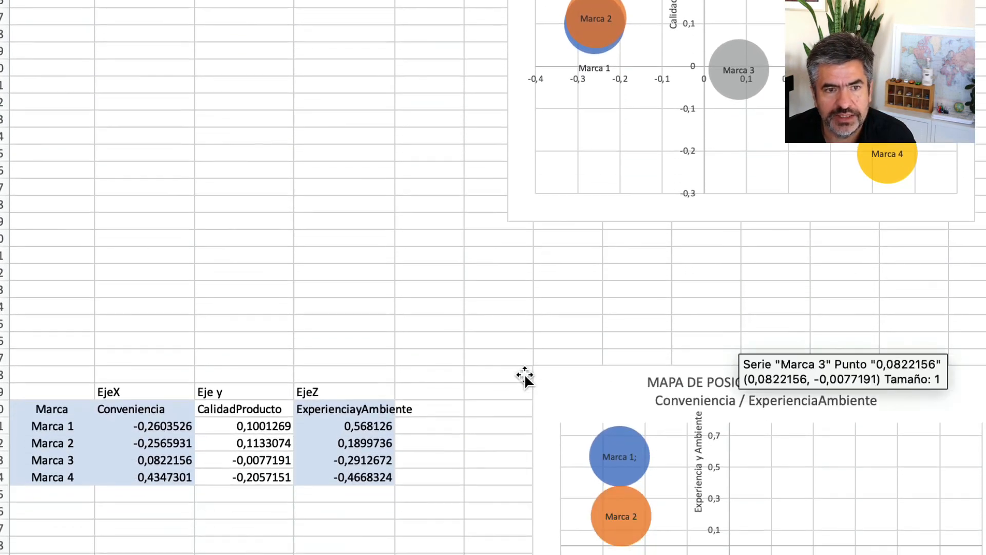
pyautogui.scroll(-3, 526, 375)
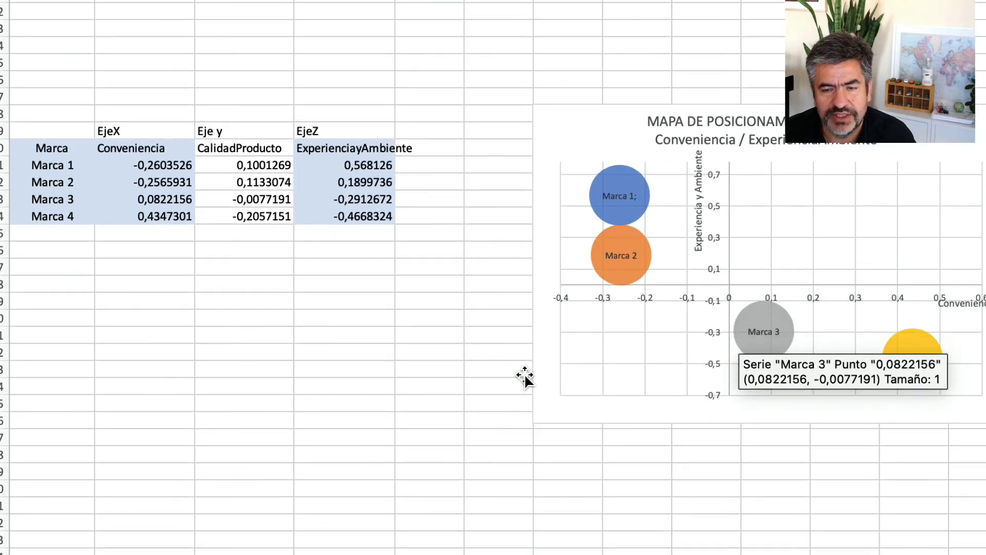
pyautogui.scroll(1, 525, 374)
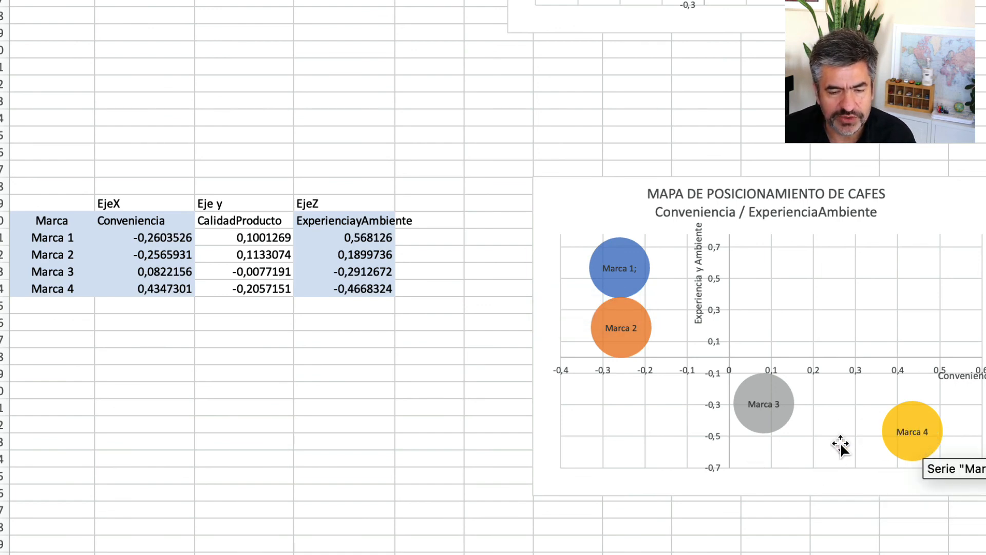
pyautogui.moveTo(907, 455)
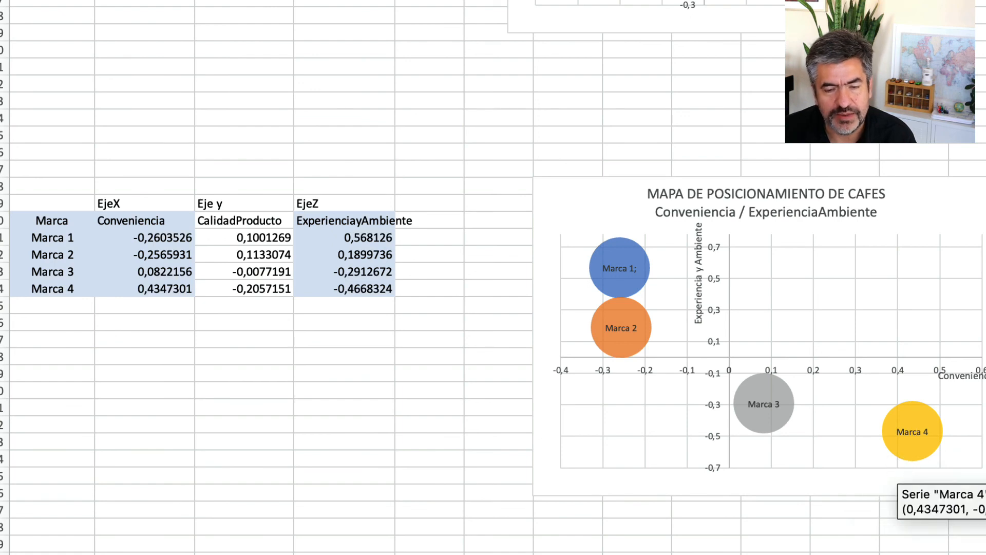